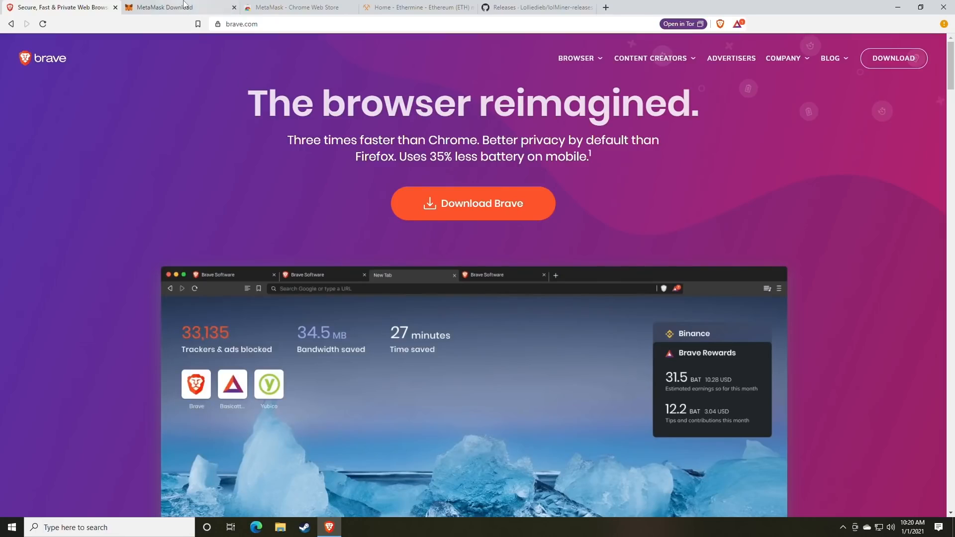
# Switch to the MetaMask Download tab showing the metamask.io install page for Chrome-based browsers
pyautogui.click(164, 7)
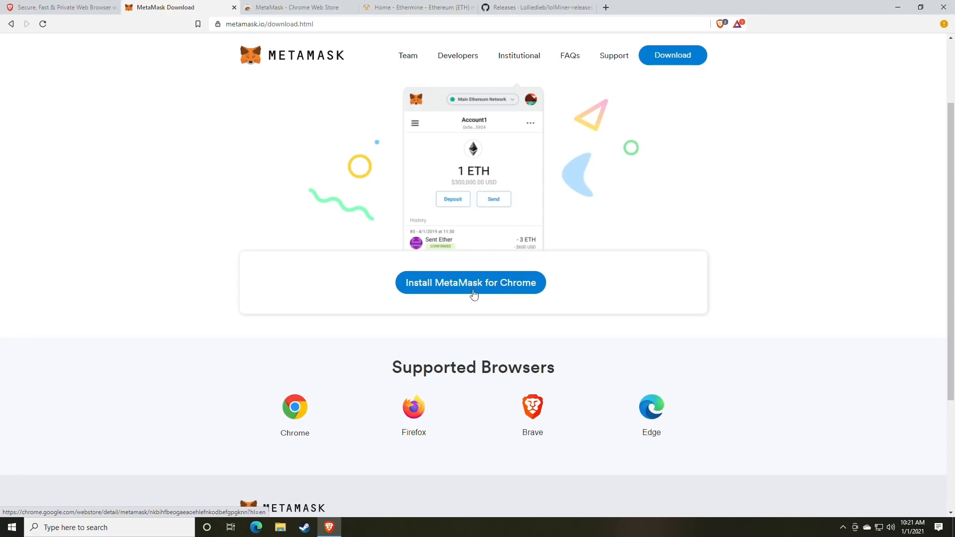
# Install the MetaMask extension into Brave from the Chrome Web Store
pyautogui.click(473, 294)
pyautogui.click(298, 8)
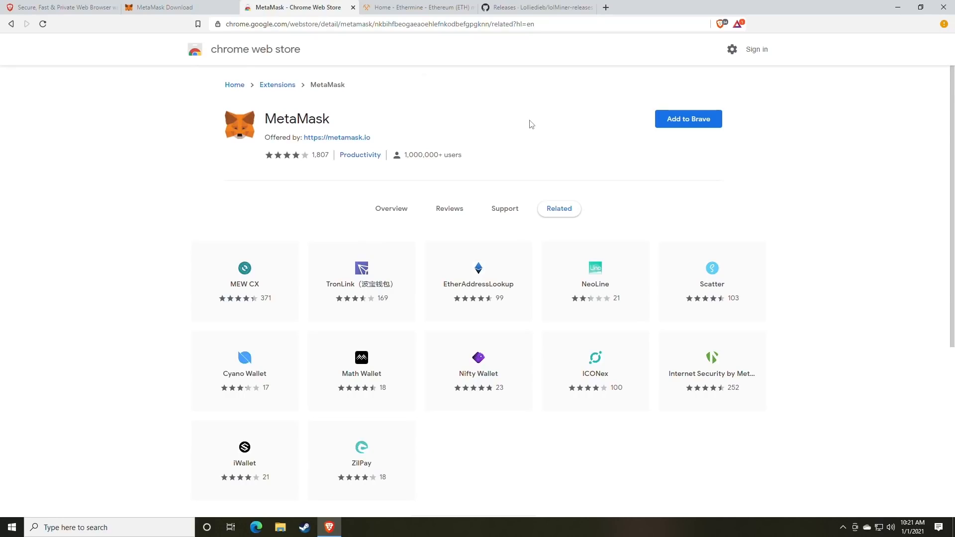
pyautogui.click(685, 128)
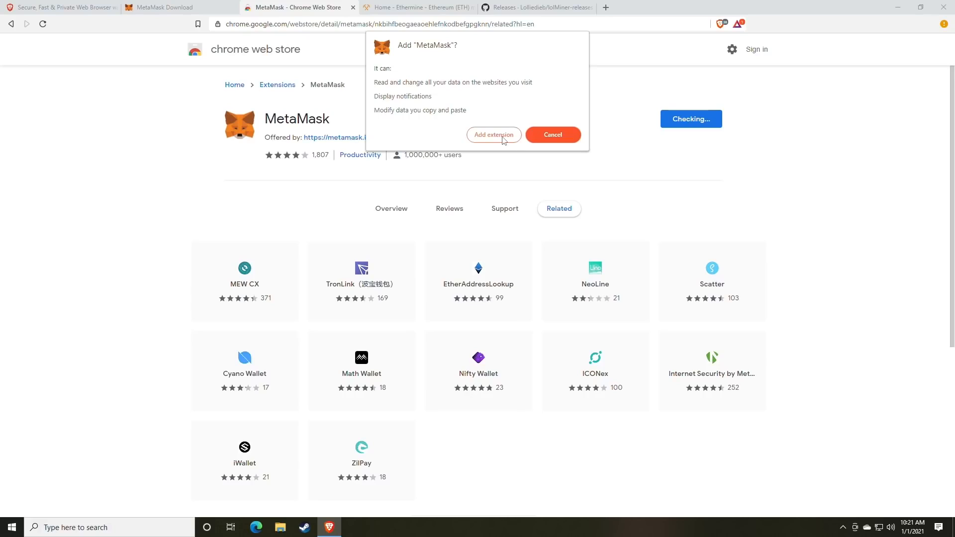
pyautogui.click(484, 142)
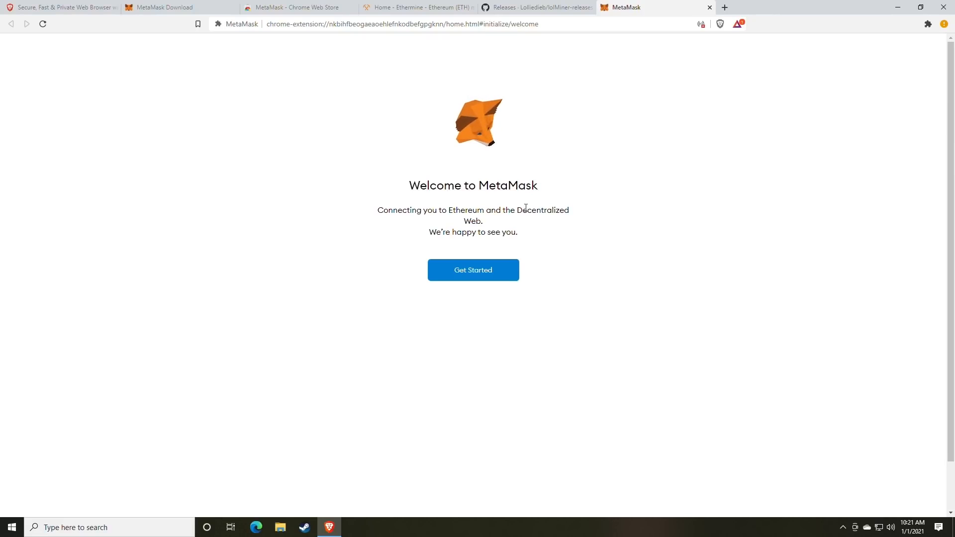
# Start creating a brand-new MetaMask wallet, agreeing to share anonymous usage data
pyautogui.click(473, 278)
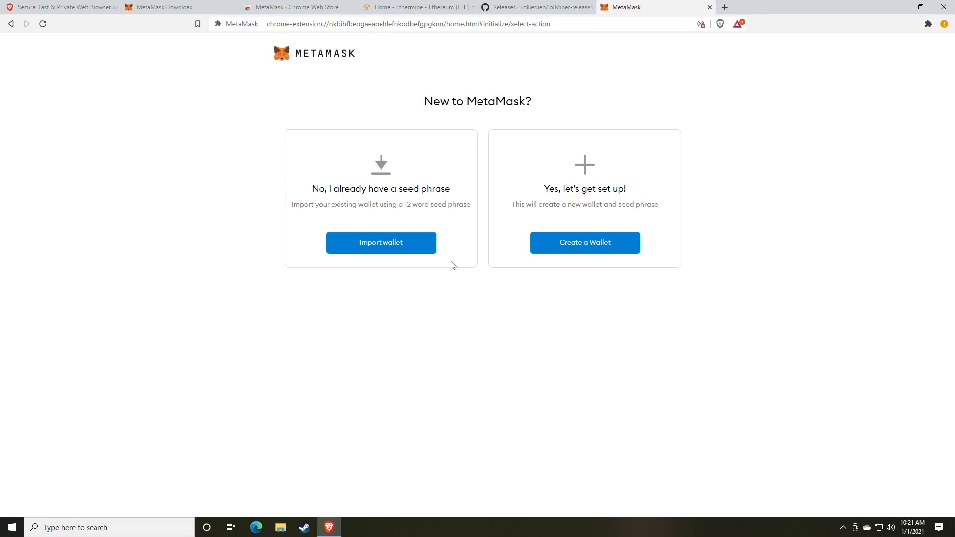
pyautogui.click(579, 249)
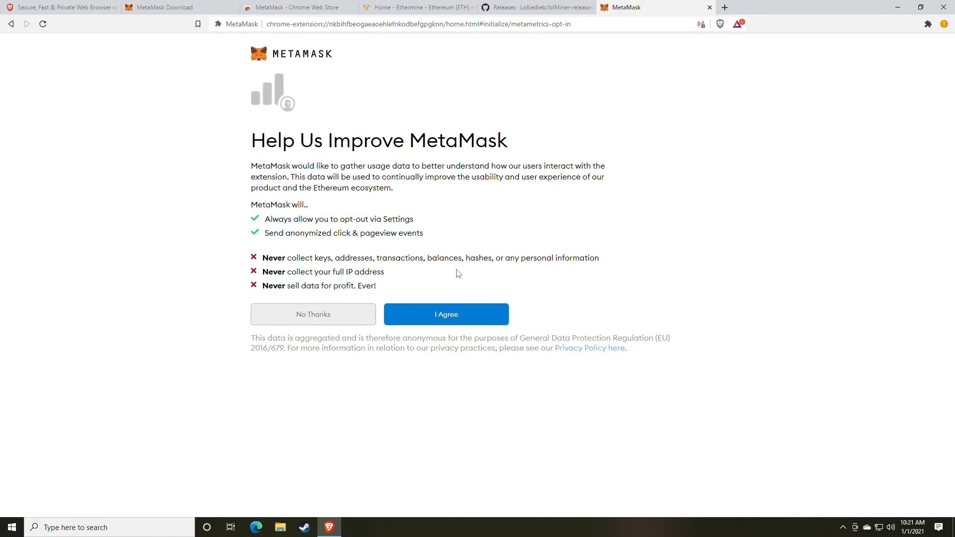
pyautogui.click(448, 321)
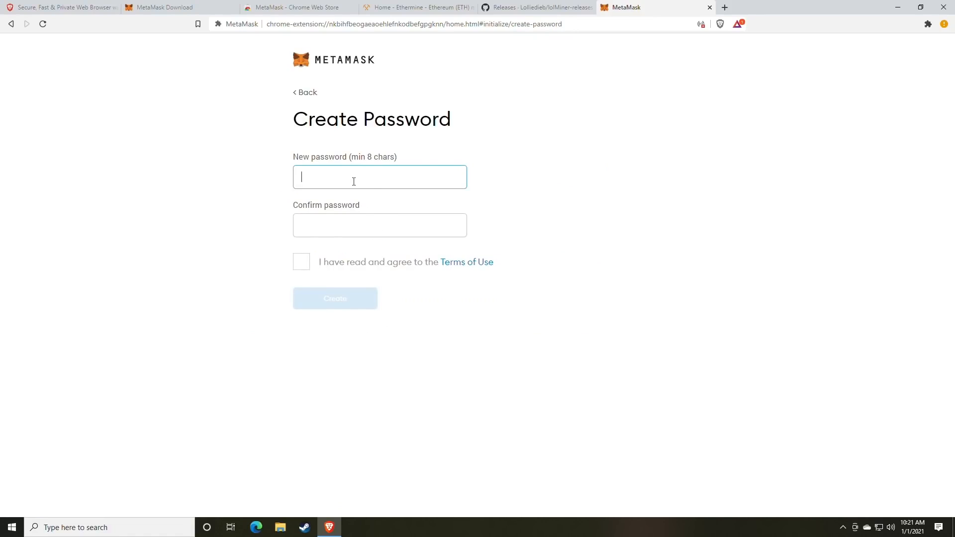
# Enter and confirm the new wallet password and accept the Terms of Use
pyautogui.write('**********')
pyautogui.press('Tab')
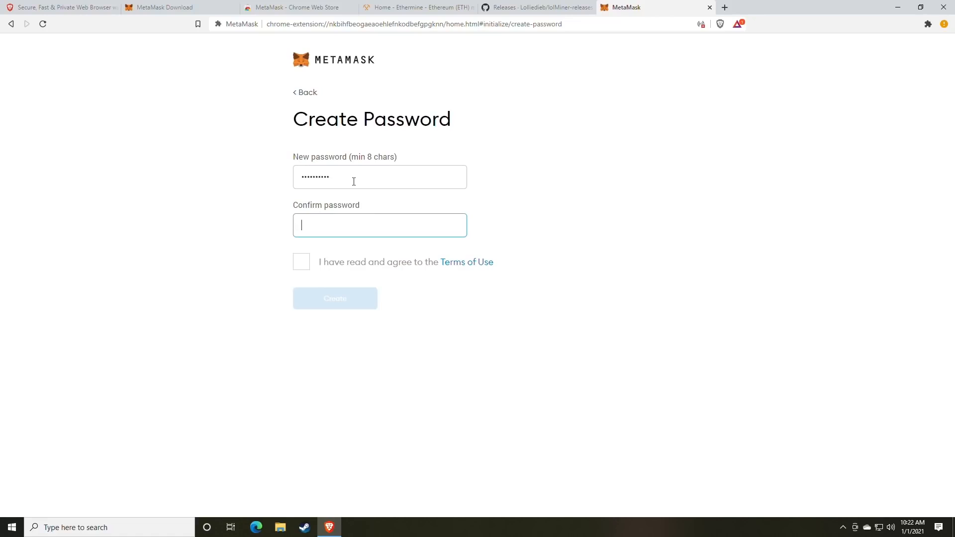
pyautogui.write('*********')
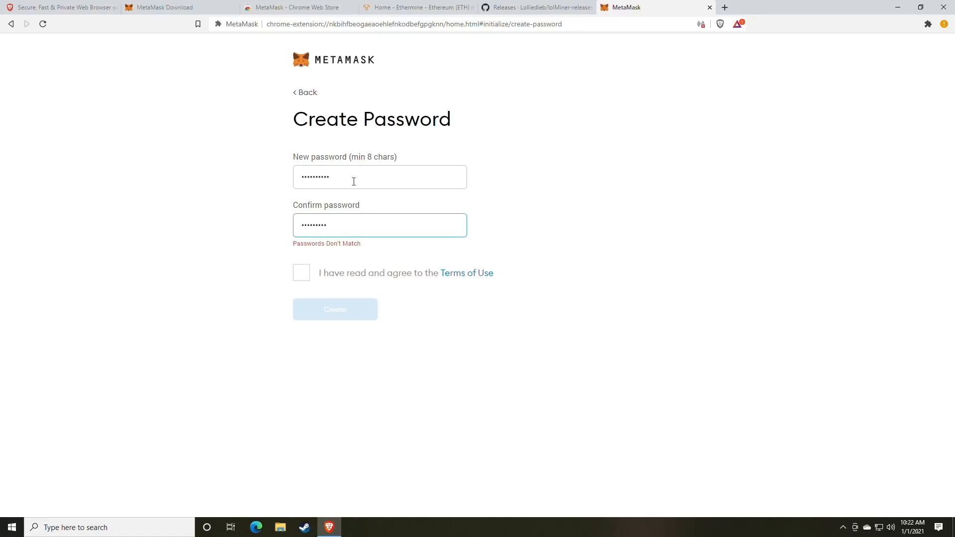
pyautogui.write('*')
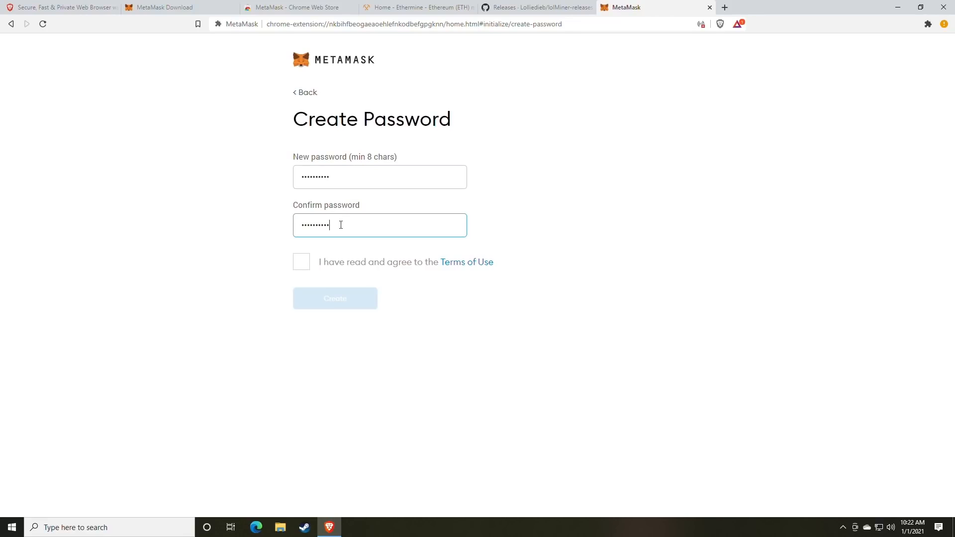
pyautogui.click(301, 262)
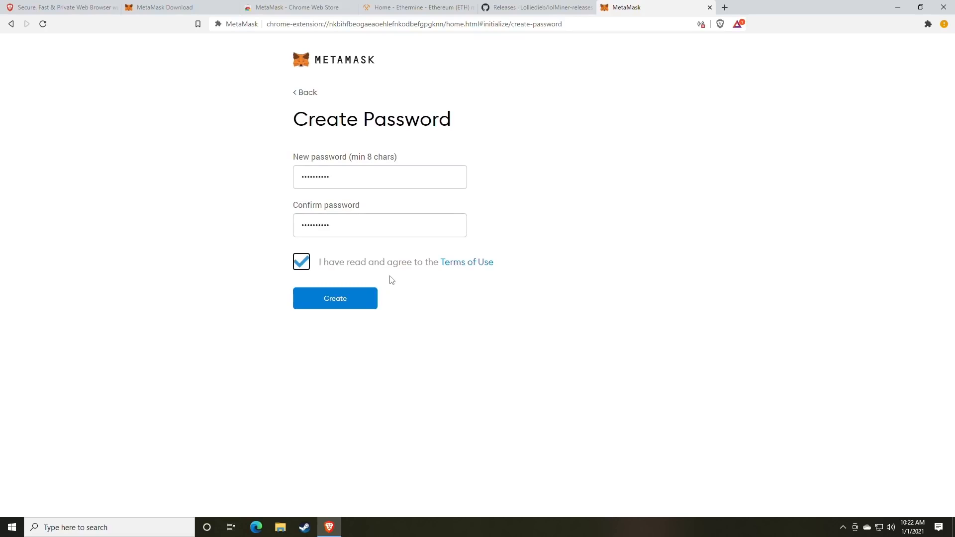
pyautogui.click(725, 8)
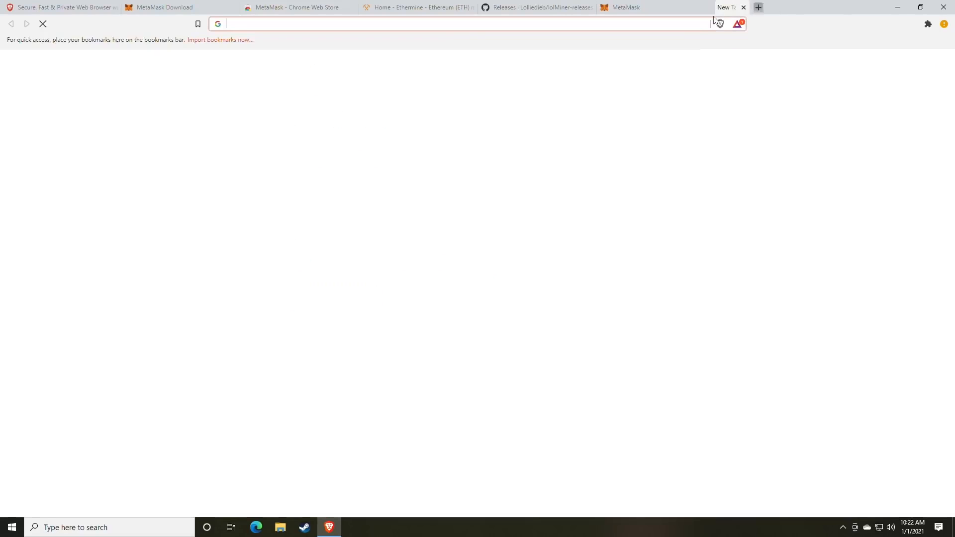
# Go to random.org and open its Password Generator
pyautogui.write('rando')
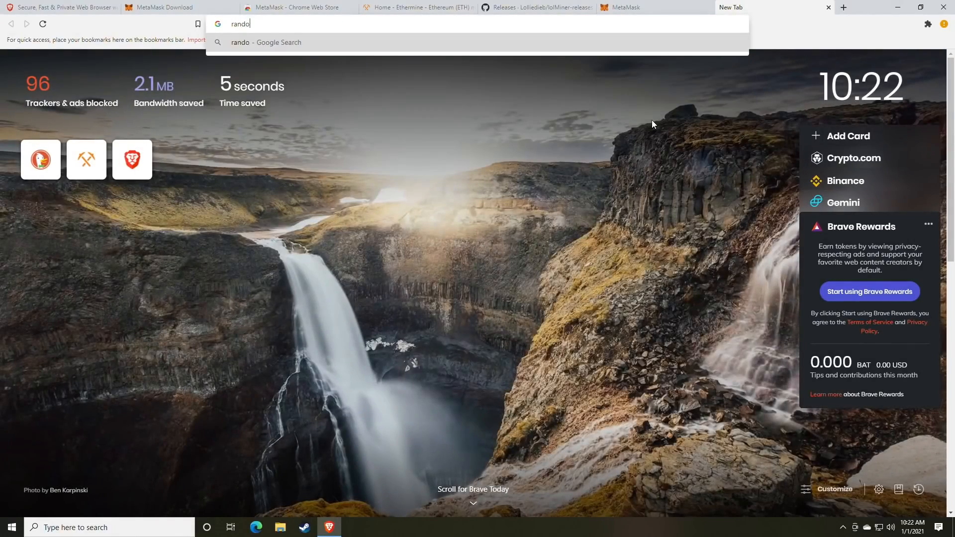
pyautogui.write('m.org')
pyautogui.press('Return')
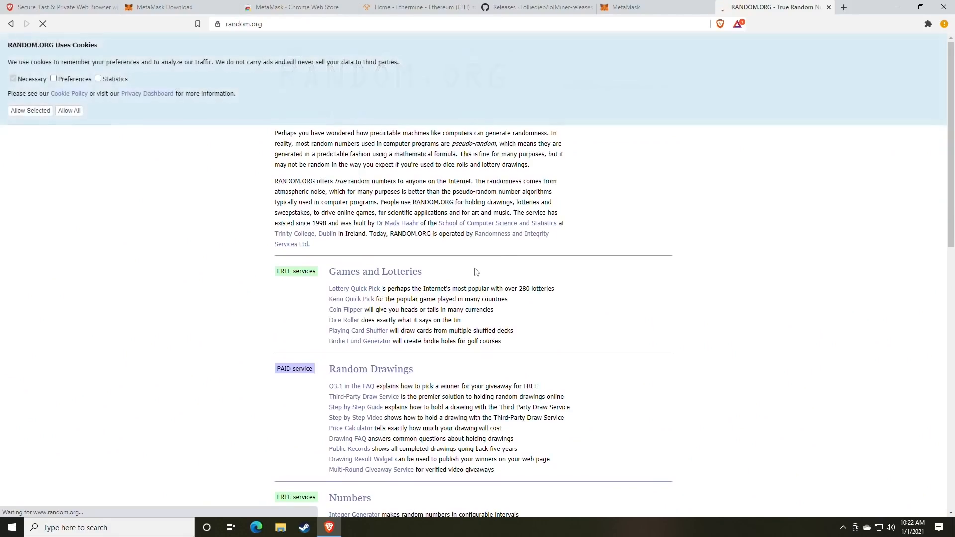
pyautogui.scroll(-5, 388, 279)
pyautogui.scroll(-2, 388, 279)
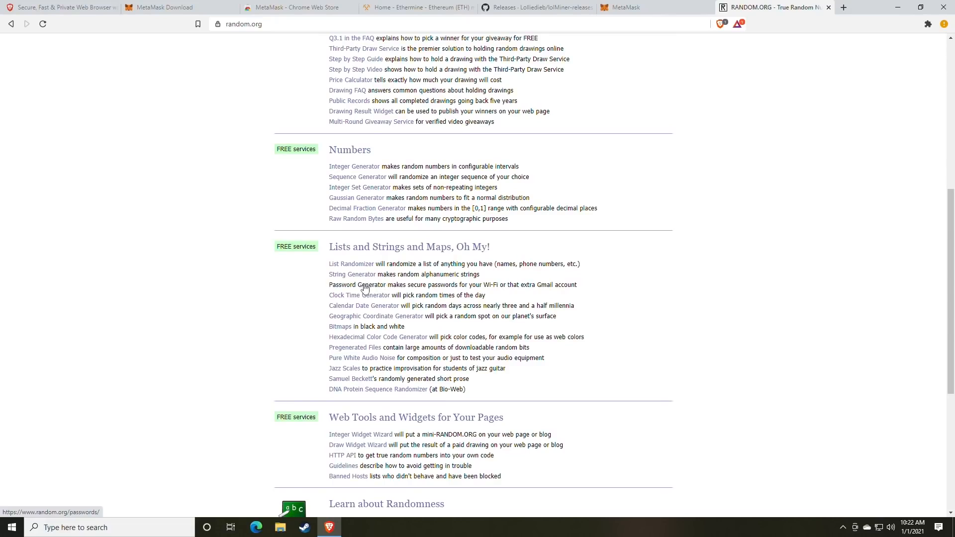
pyautogui.click(368, 286)
# Generate five 8-character passwords and select the first one before returning to MetaMask
pyautogui.doubleClick(377, 249)
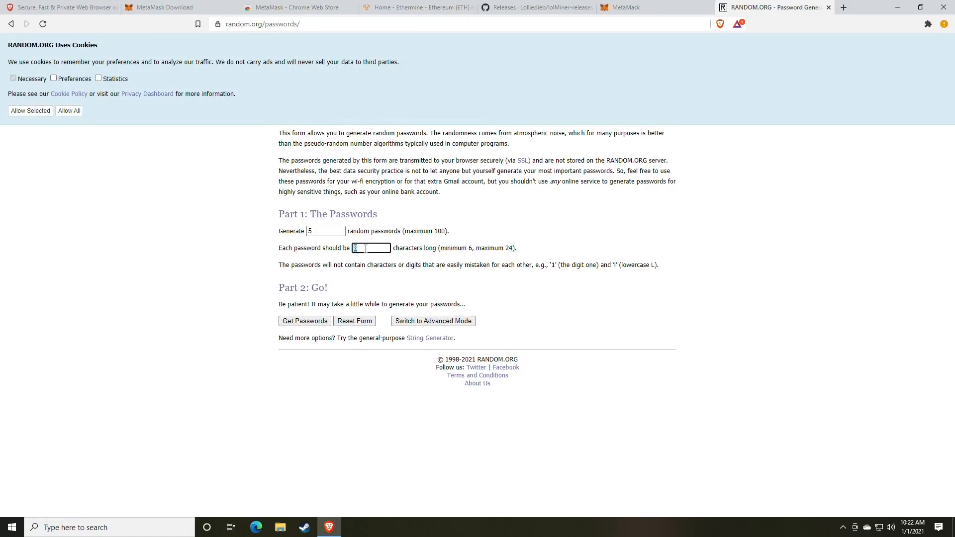
pyautogui.click(312, 324)
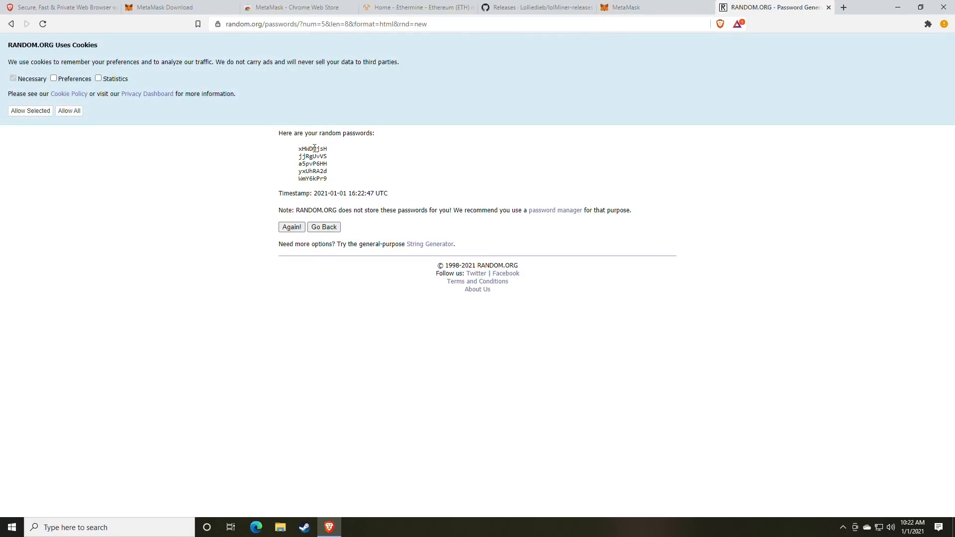
pyautogui.doubleClick(314, 149)
pyautogui.click(642, 7)
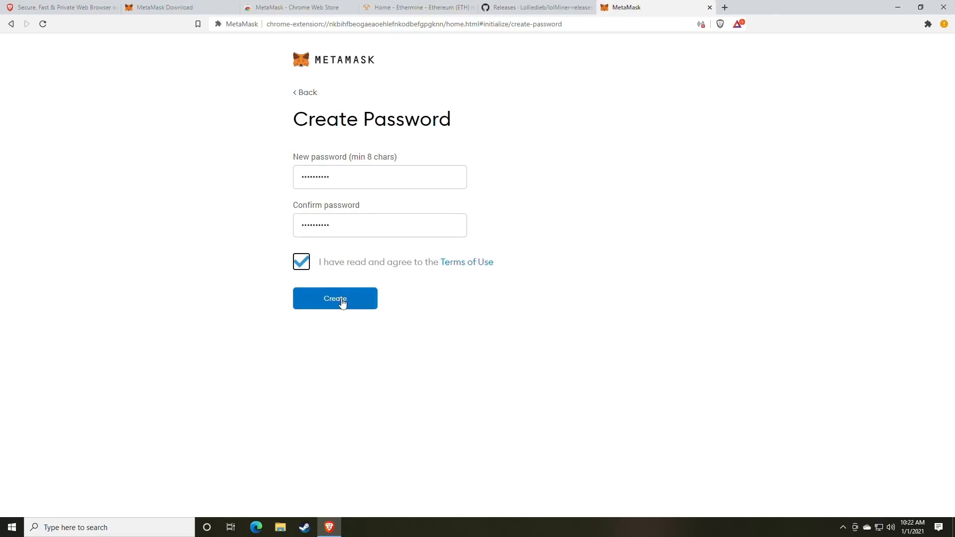
# Create the wallet, reveal the 12-word secret backup phrase and select it for copying
pyautogui.click(342, 303)
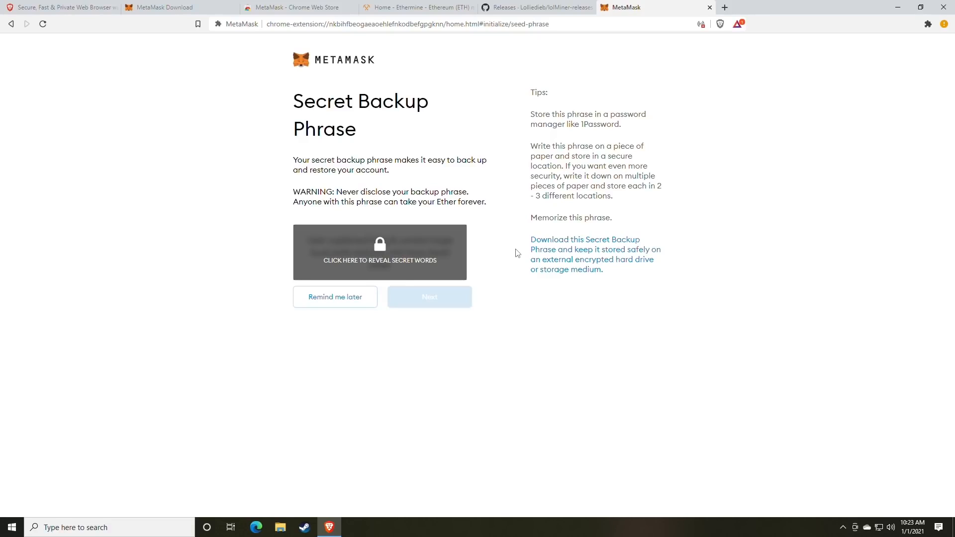
pyautogui.click(409, 260)
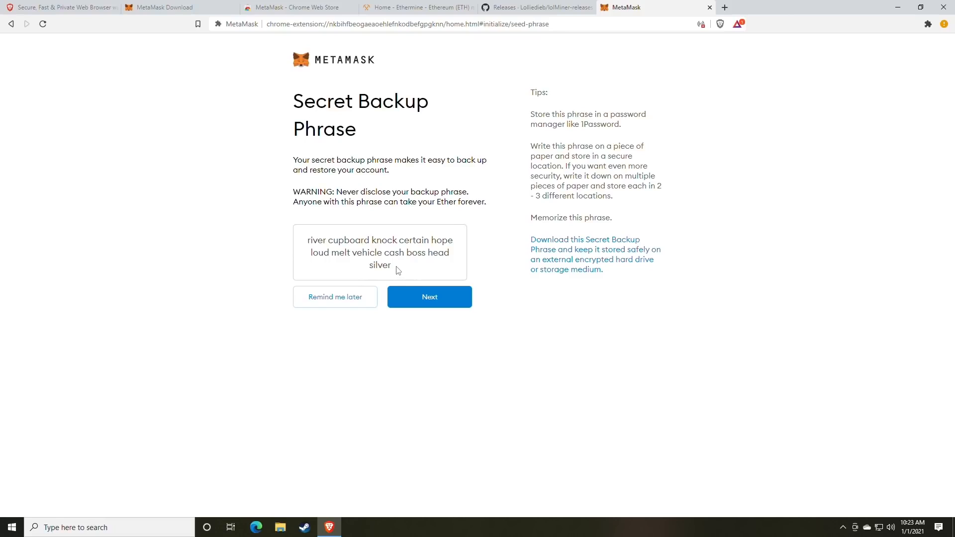
pyautogui.moveTo(395, 268); pyautogui.dragTo(305, 247)
pyautogui.hotkey('ctrl', 'c')
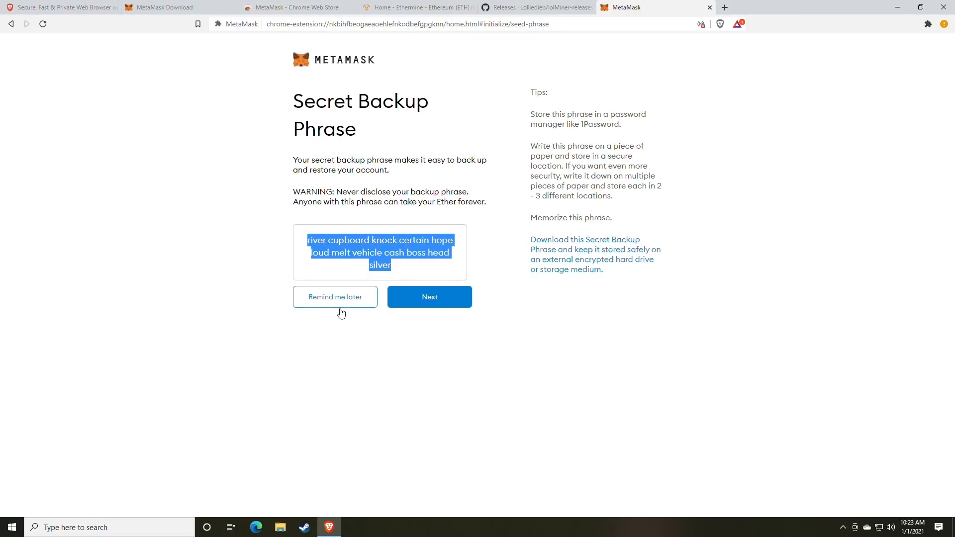
pyautogui.click(144, 527)
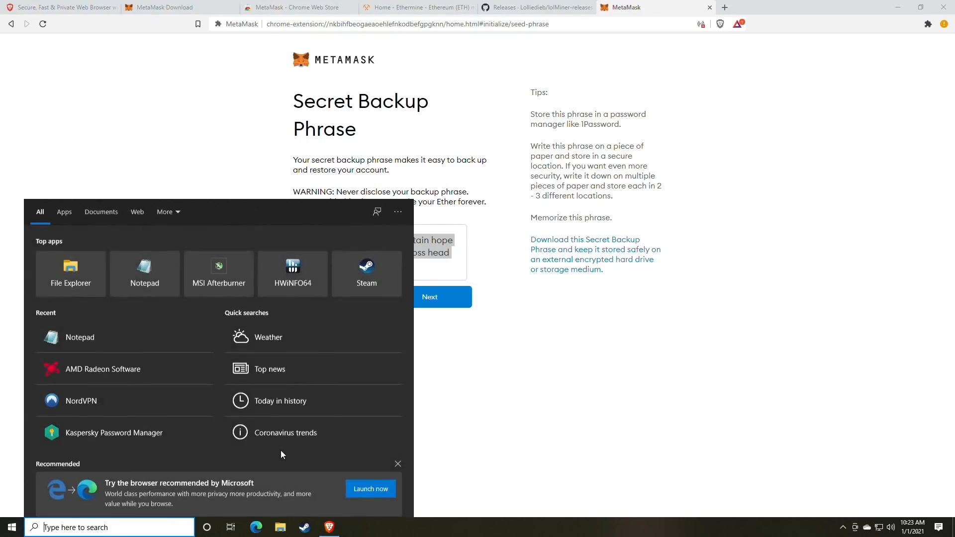
# Launch Notepad via the 'not' search and paste the secret backup phrase into it
pyautogui.write('not')
pyautogui.press('Return')
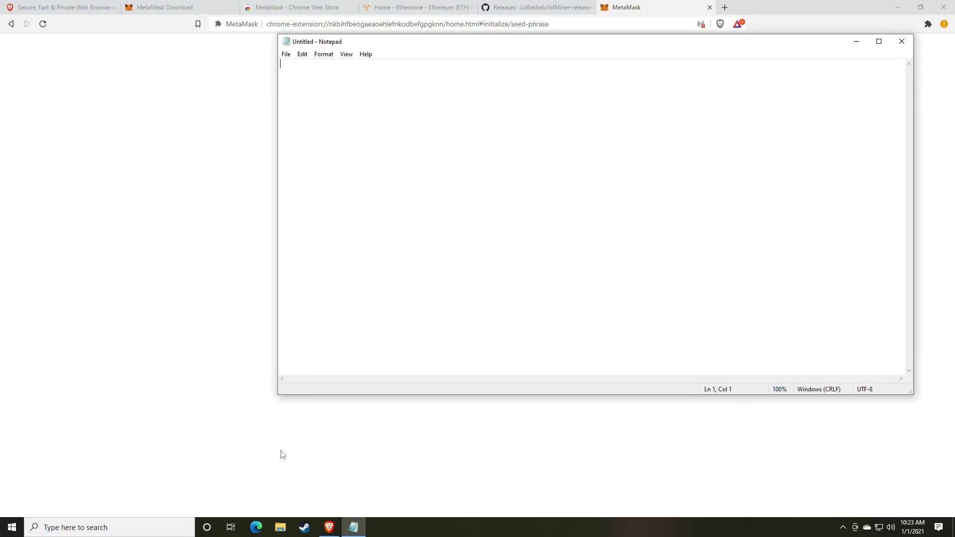
pyautogui.hotkey('ctrl', 'v')
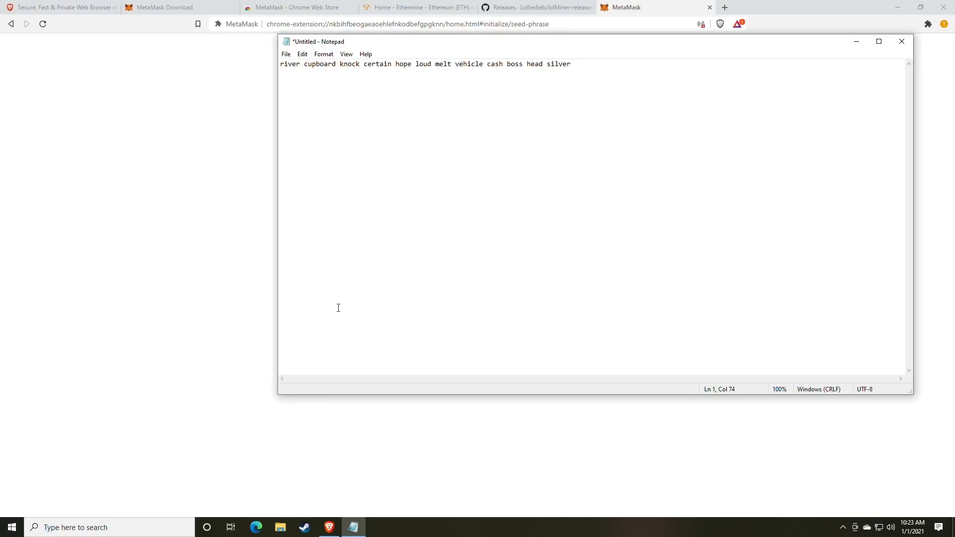
# Snap Notepad to the left half with the browser filling the right half
pyautogui.moveTo(405, 43); pyautogui.dragTo(168, 81)
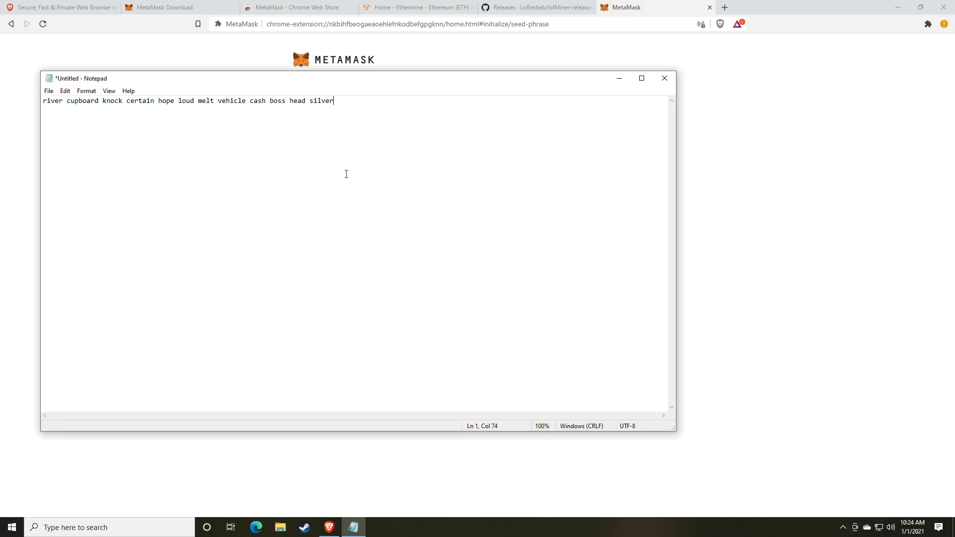
pyautogui.moveTo(476, 87); pyautogui.dragTo(3, 97)
pyautogui.click(838, 309)
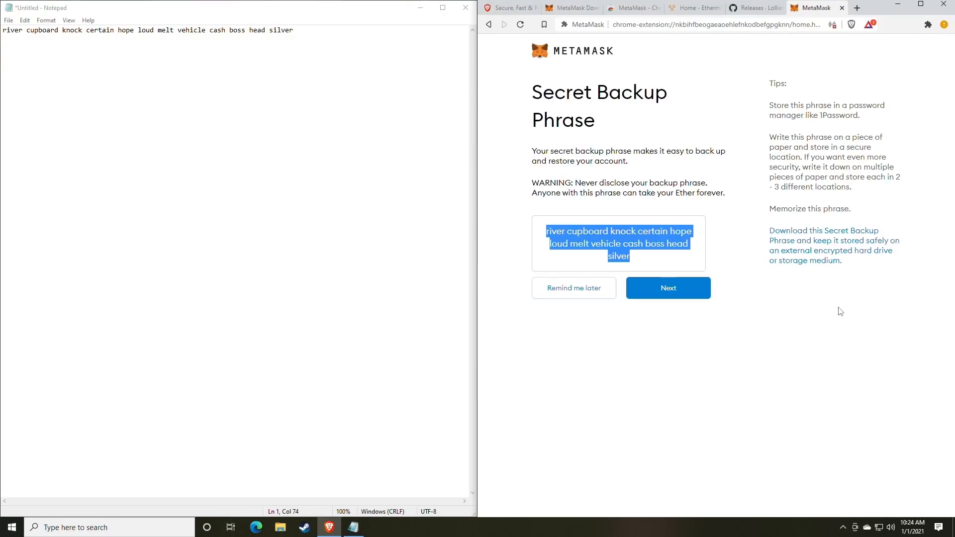
# Move on from the backup phrase page to the phrase confirmation screen
pyautogui.click(640, 323)
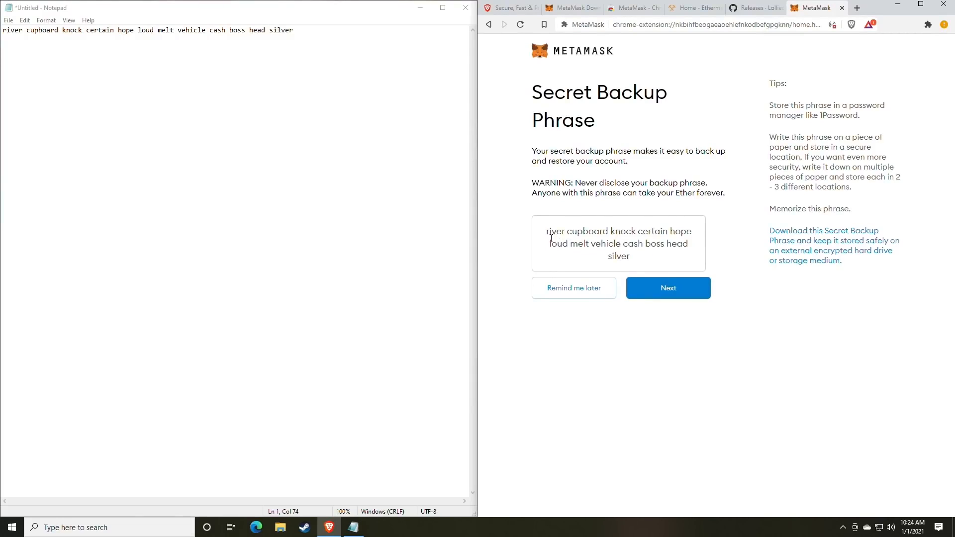
pyautogui.moveTo(546, 234); pyautogui.dragTo(674, 246)
pyautogui.click(677, 253)
pyautogui.click(664, 295)
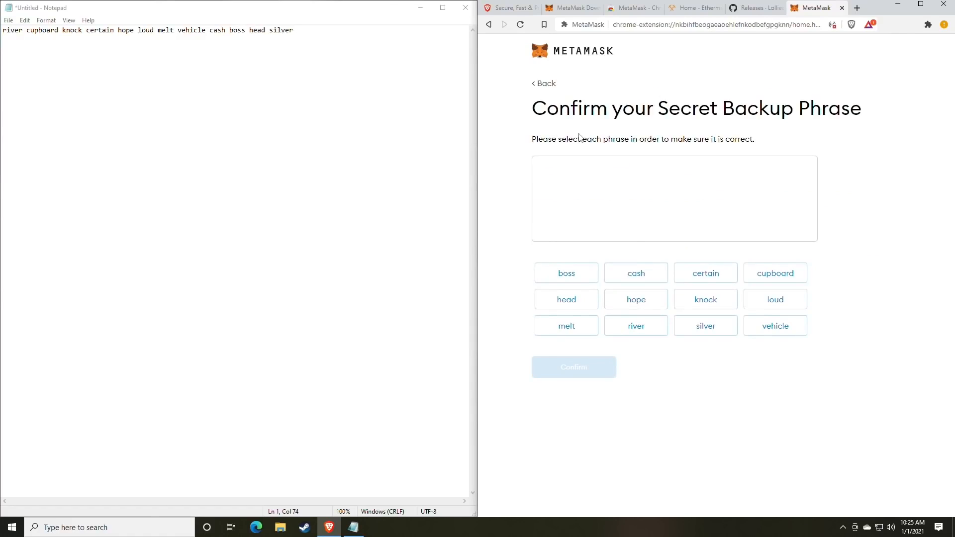
pyautogui.moveTo(534, 109); pyautogui.dragTo(820, 110)
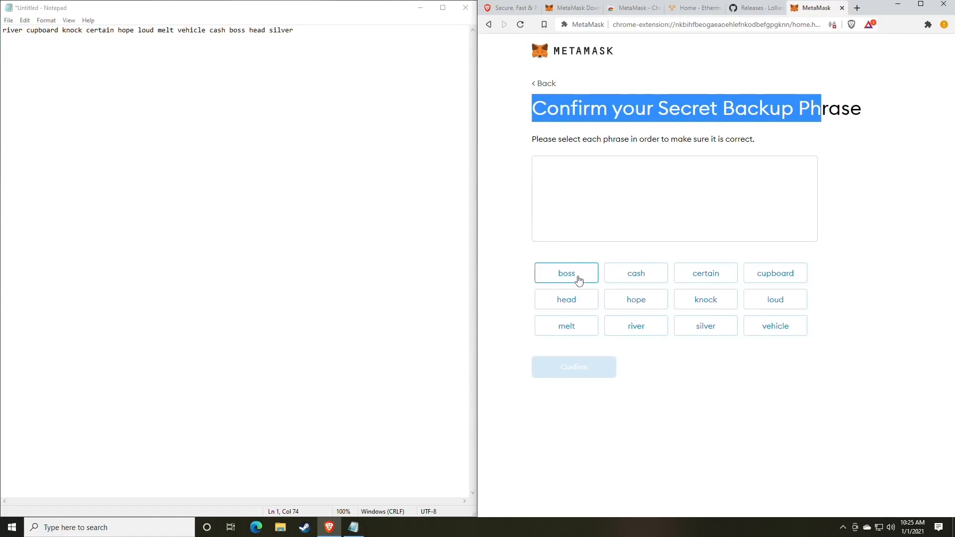
pyautogui.click(739, 395)
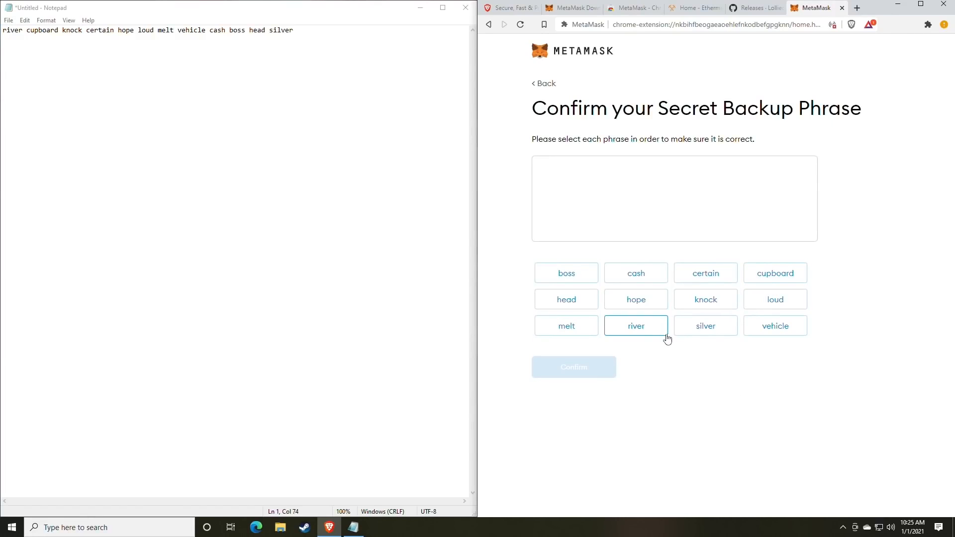
# Select all twelve backup phrase words in their written order and confirm them
pyautogui.click(638, 333)
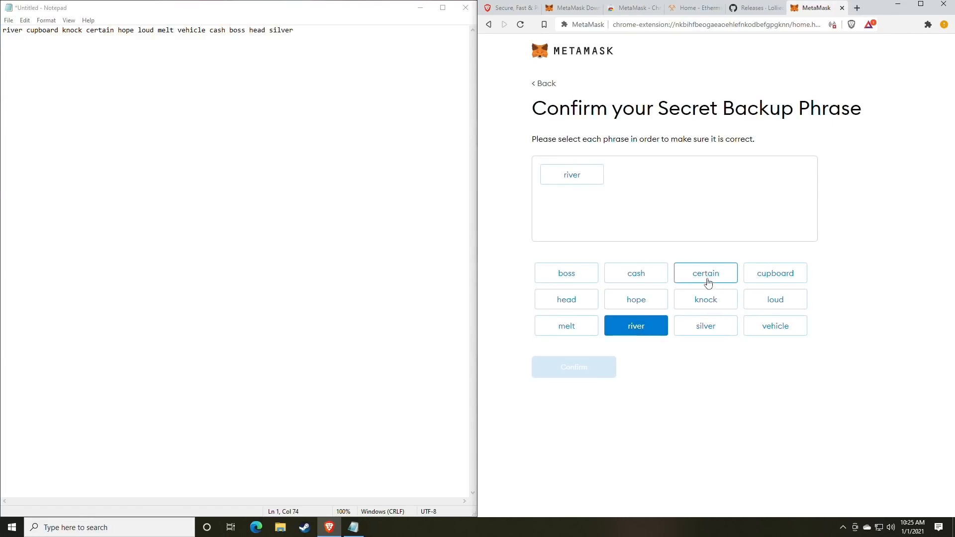
pyautogui.click(763, 277)
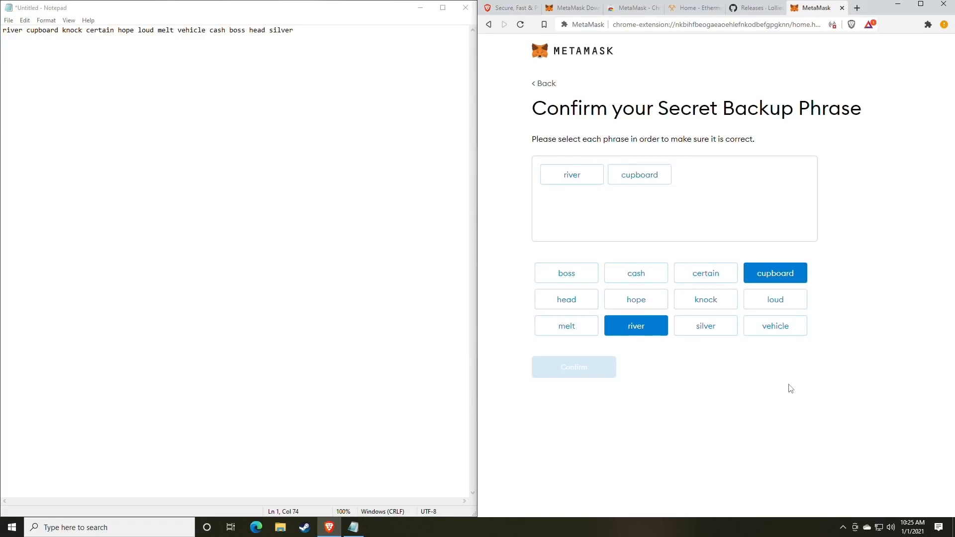
pyautogui.click(722, 305)
pyautogui.click(706, 277)
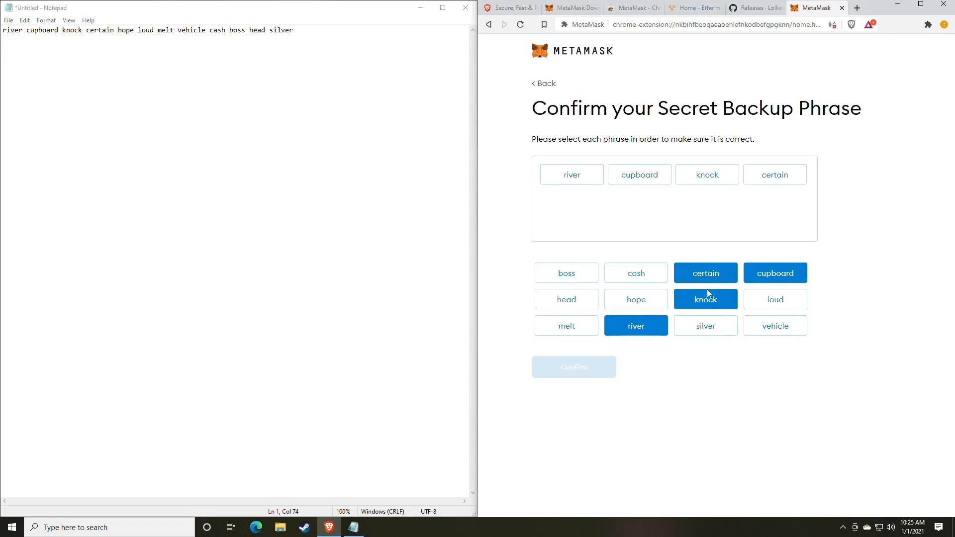
pyautogui.click(641, 304)
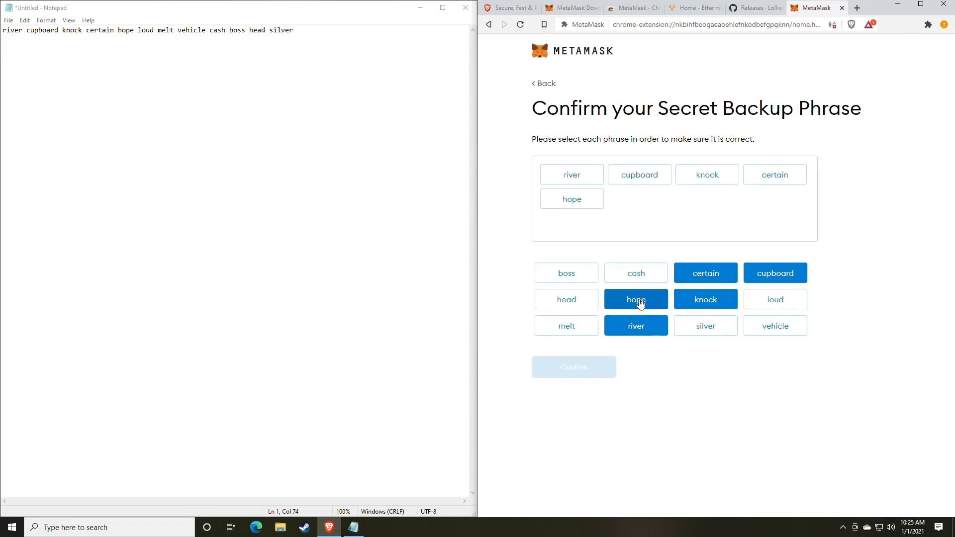
pyautogui.click(779, 304)
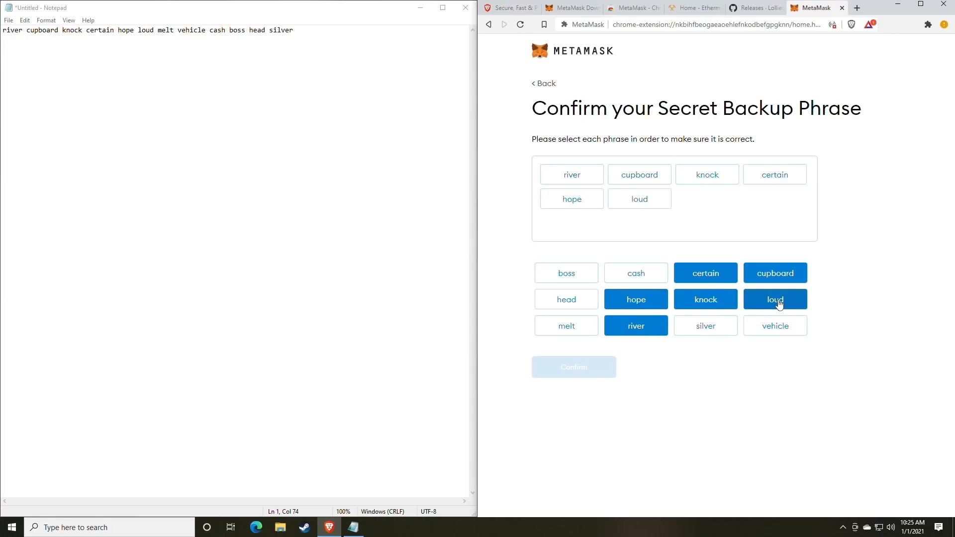
pyautogui.click(579, 326)
pyautogui.click(771, 331)
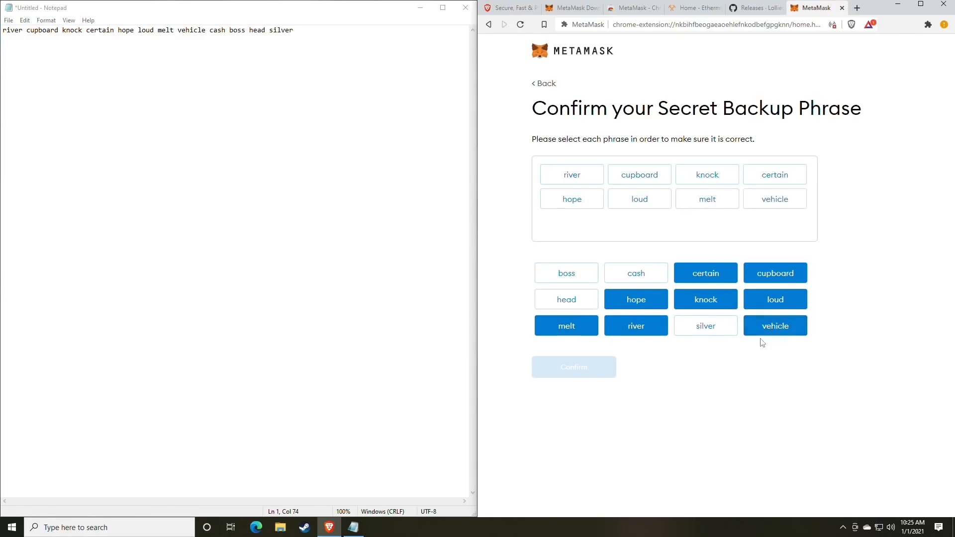
pyautogui.click(639, 277)
pyautogui.click(580, 278)
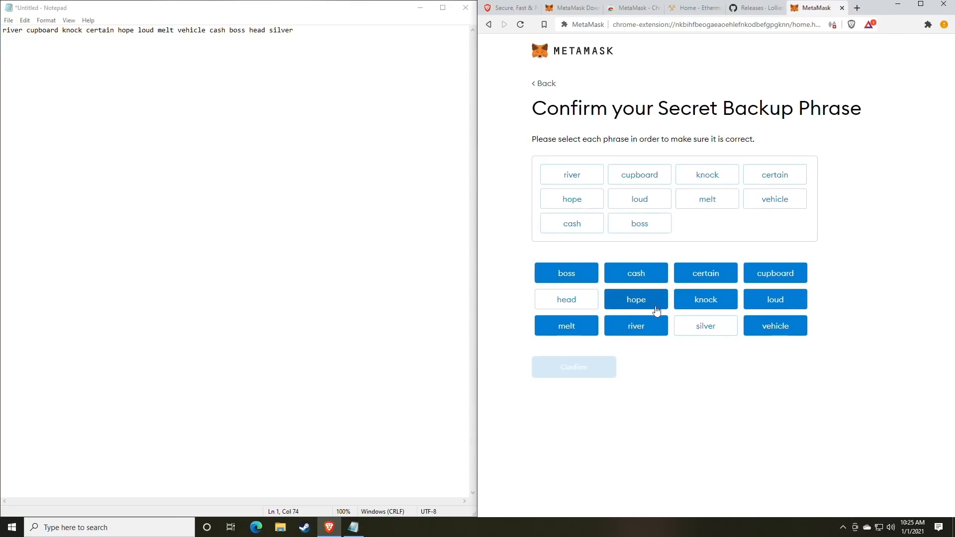
pyautogui.click(562, 300)
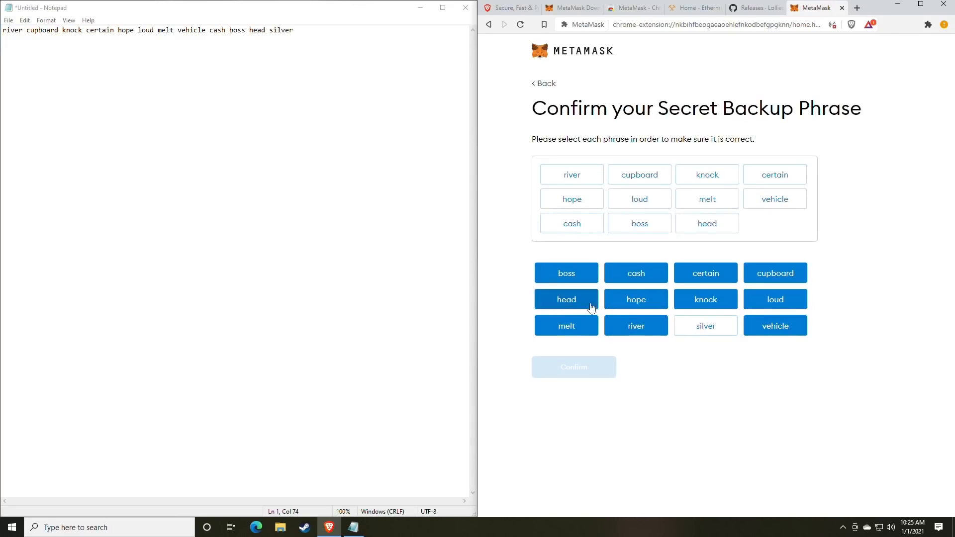
pyautogui.click(708, 334)
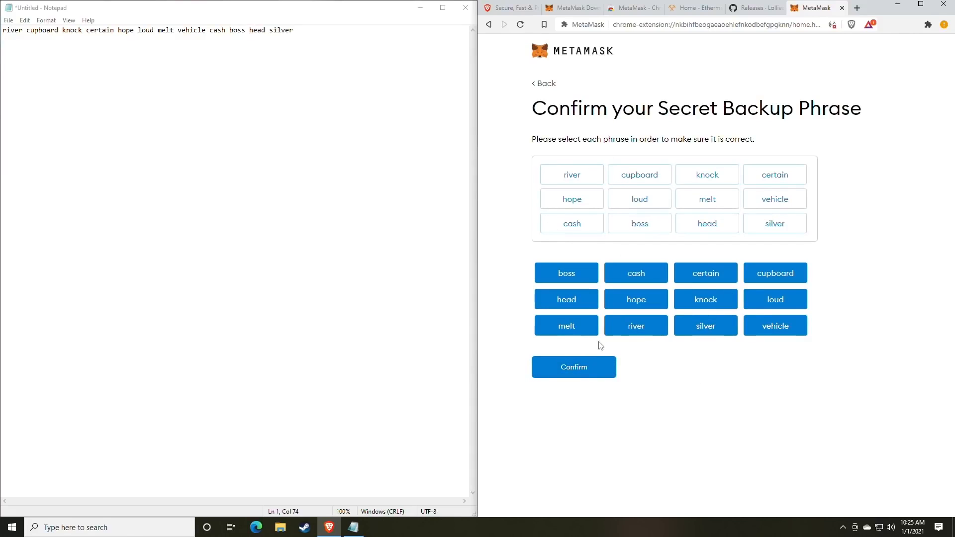
pyautogui.click(573, 374)
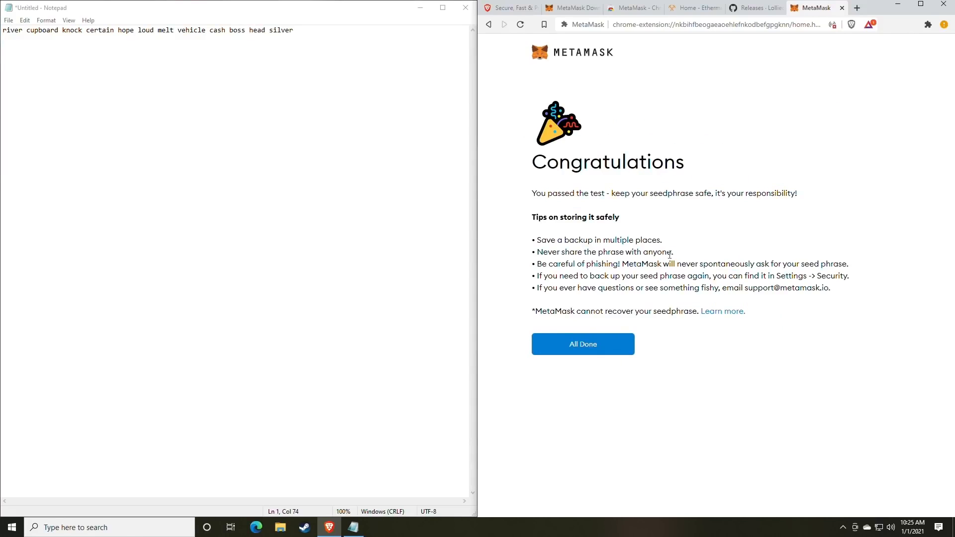
# Finish setup with All Done, landing on the Account 1 home showing 0 ETH
pyautogui.click(591, 347)
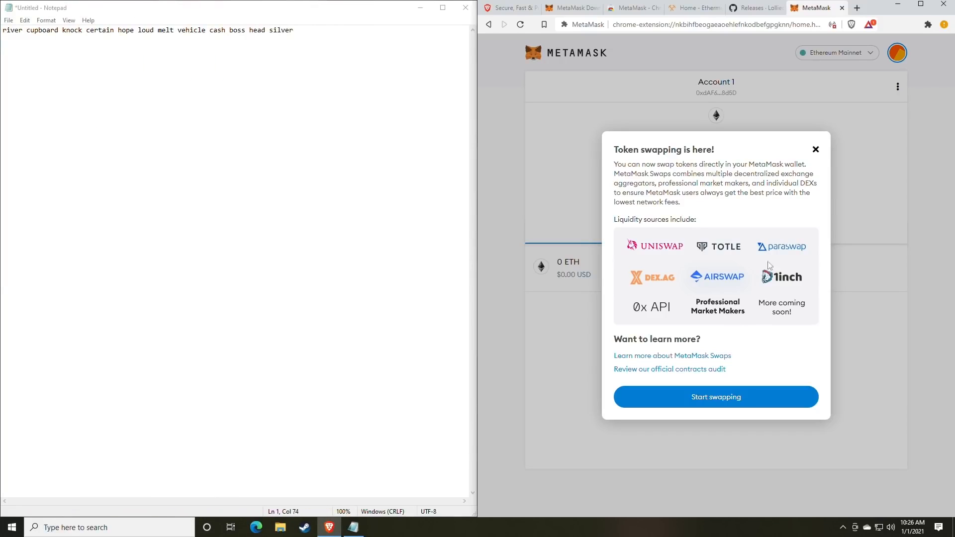
# Dismiss the token swapping announcement and paste the Account 1 address below the phrase in Notepad
pyautogui.click(816, 149)
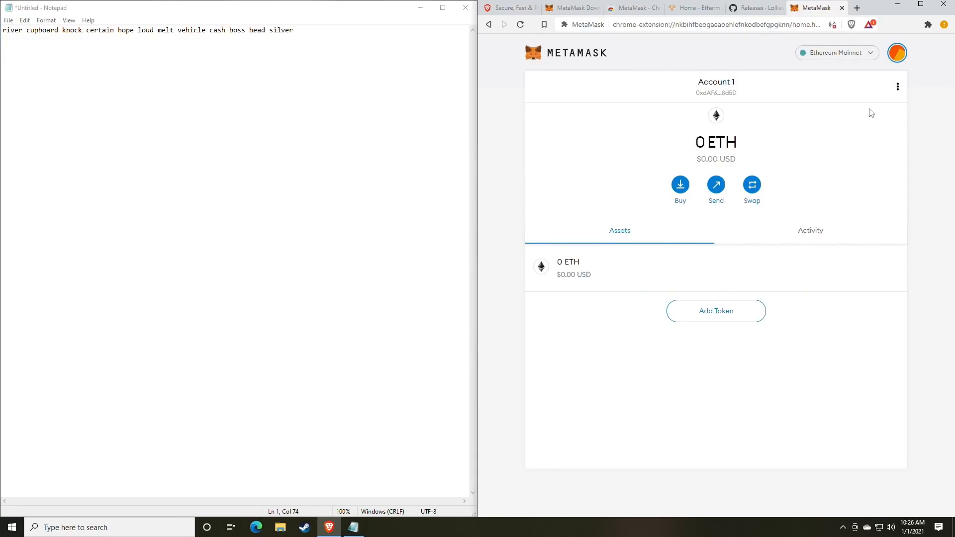
pyautogui.click(898, 52)
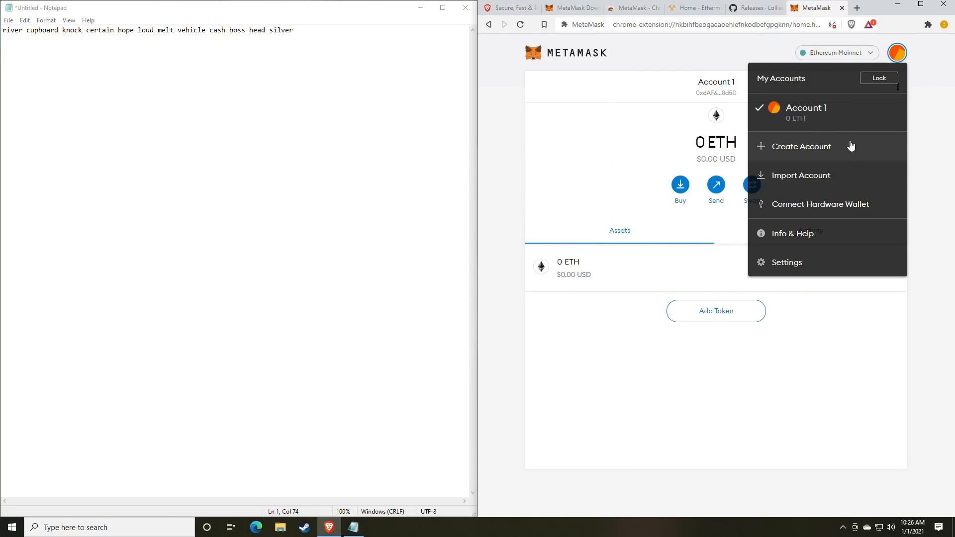
pyautogui.click(622, 152)
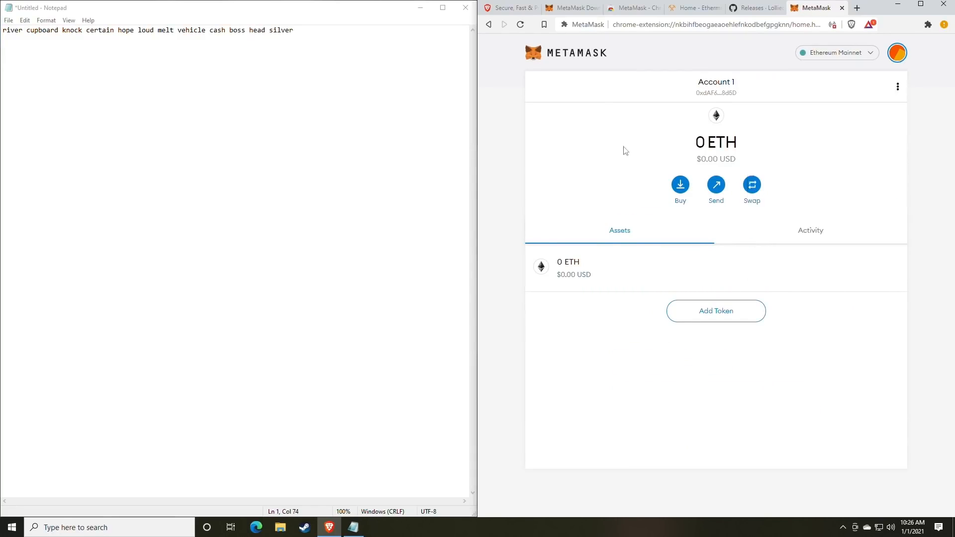
pyautogui.click(318, 39)
pyautogui.write('0xdAF673AFf4315BfabB8BD7Dc352c28432D7a8d5D')
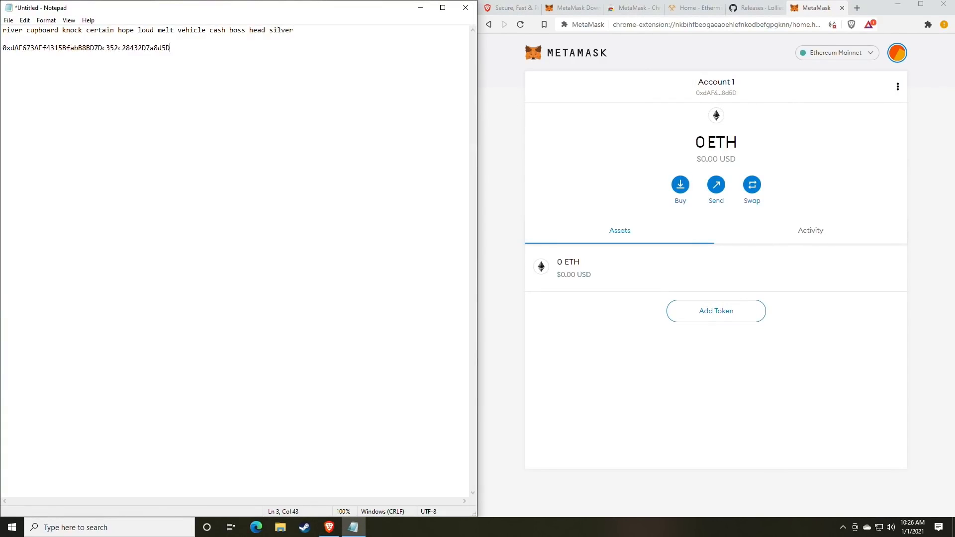
# Select the backup phrase and wallet address lines in Notepad to check them
pyautogui.moveTo(296, 31); pyautogui.dragTo(1, 30)
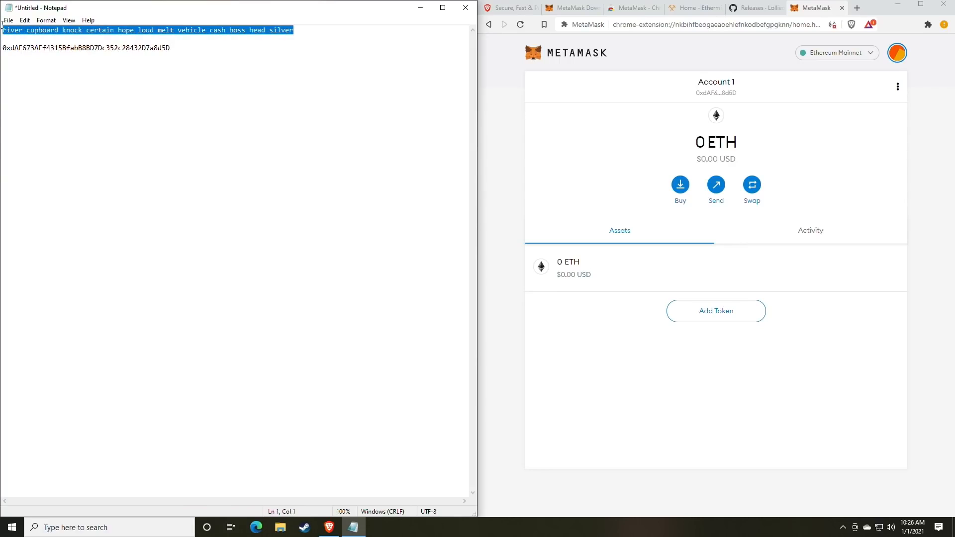
pyautogui.moveTo(171, 48); pyautogui.dragTo(2, 46)
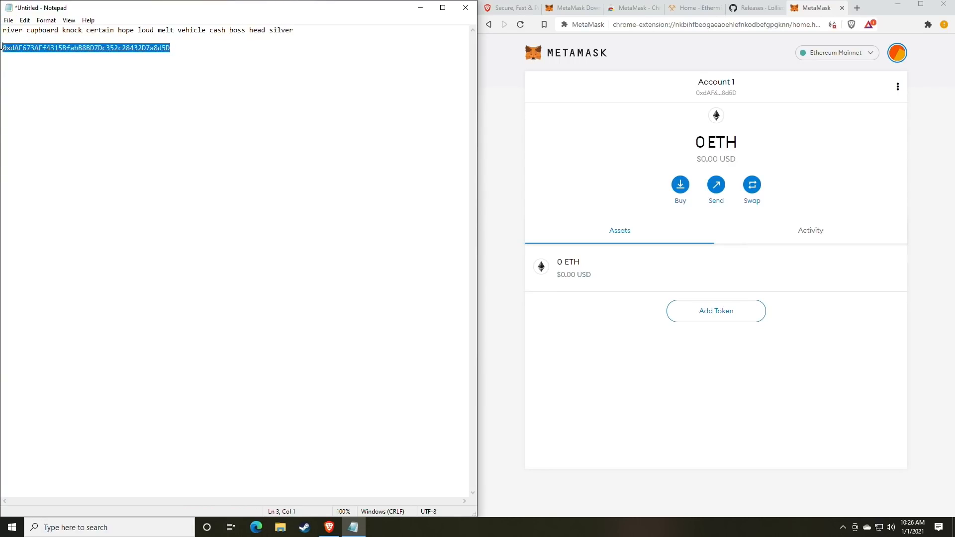
pyautogui.doubleClick(92, 48)
pyautogui.doubleClick(92, 48)
pyautogui.click(207, 93)
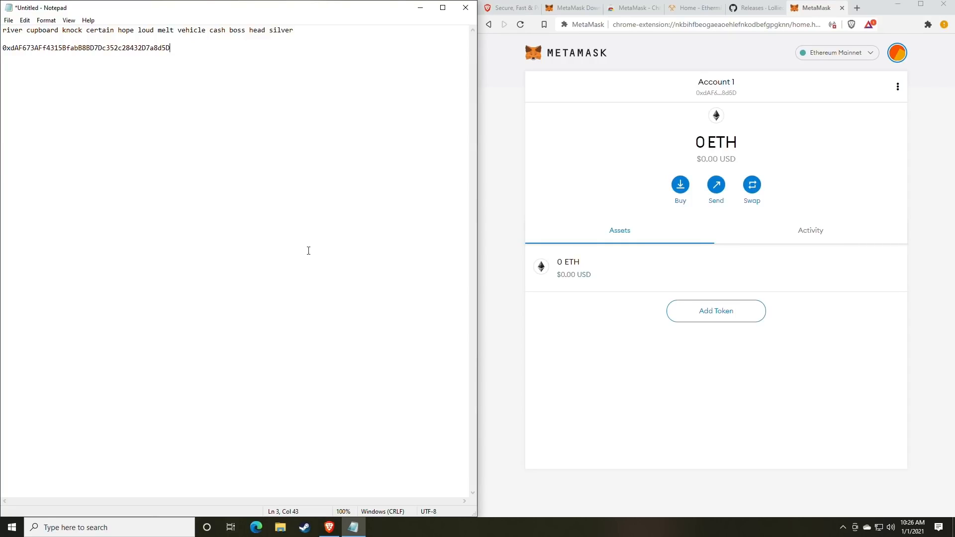
pyautogui.moveTo(185, 62); pyautogui.dragTo(2, 62)
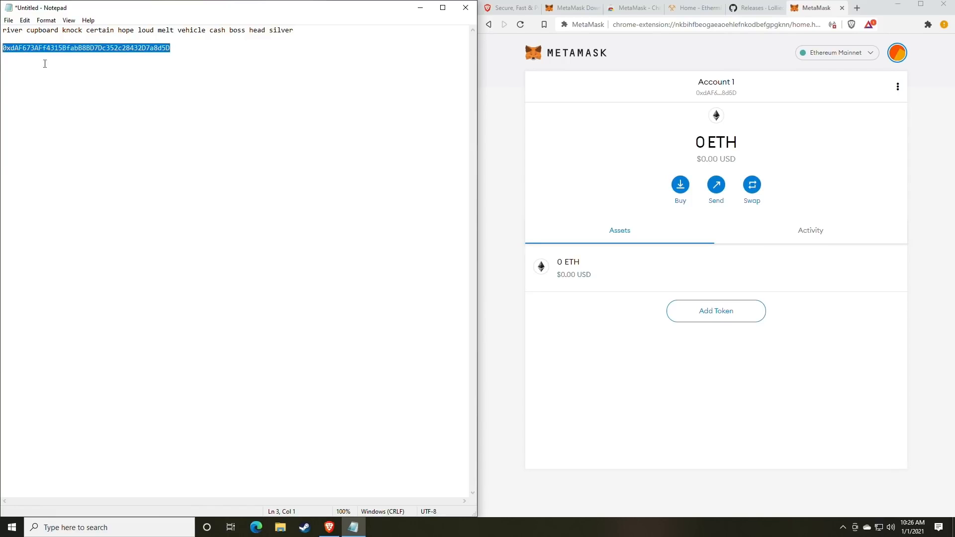
pyautogui.click(260, 120)
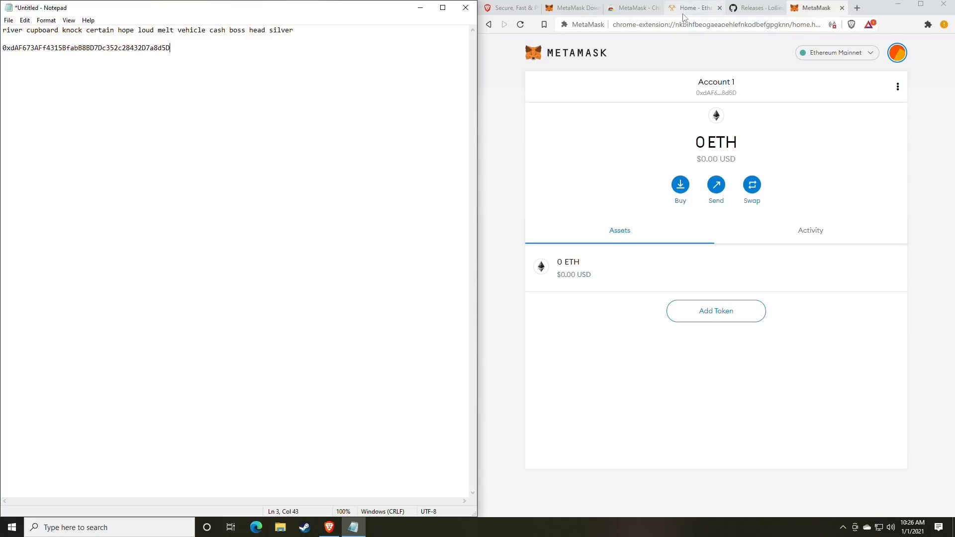
# Switch to the lolMiner GitHub releases tab and scroll to the 1.17 assets, including lolMiner_v1.17_Win64.zip
pyautogui.click(752, 10)
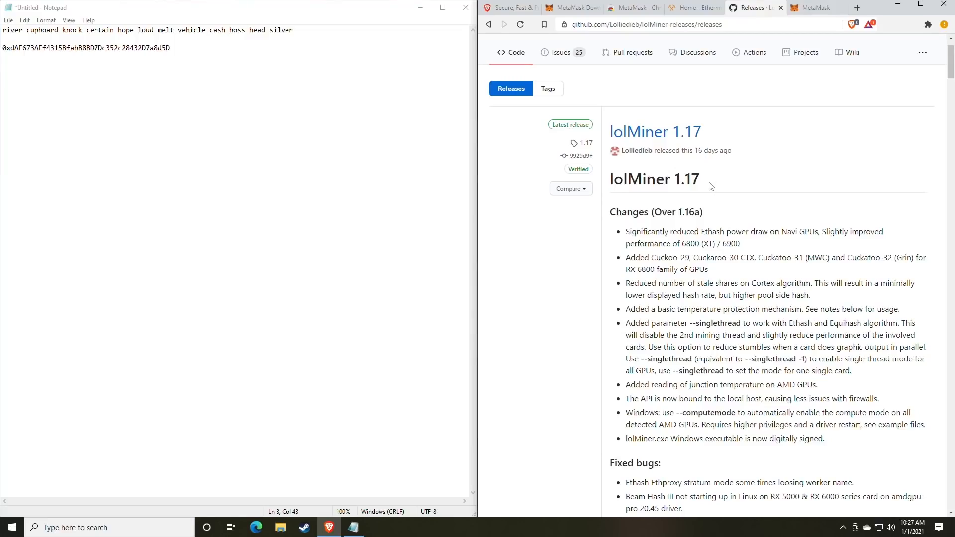
pyautogui.scroll(-1, 711, 185)
pyautogui.scroll(2, 711, 185)
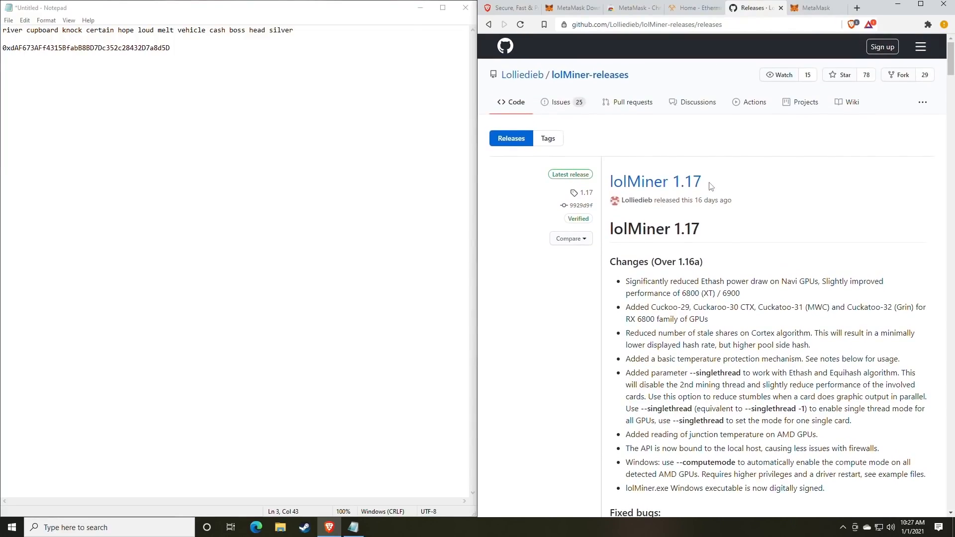
pyautogui.scroll(-10, 712, 185)
pyautogui.scroll(9, 712, 185)
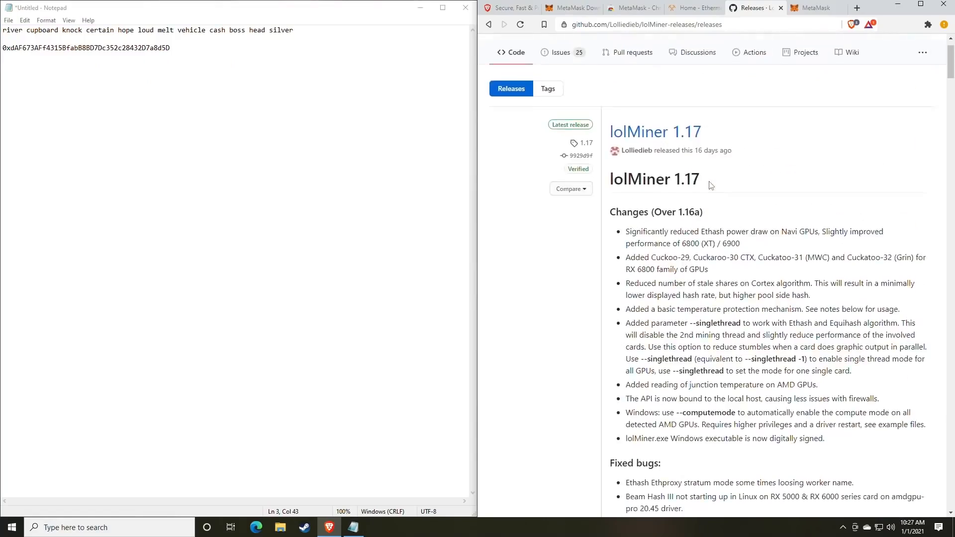
pyautogui.scroll(1, 712, 186)
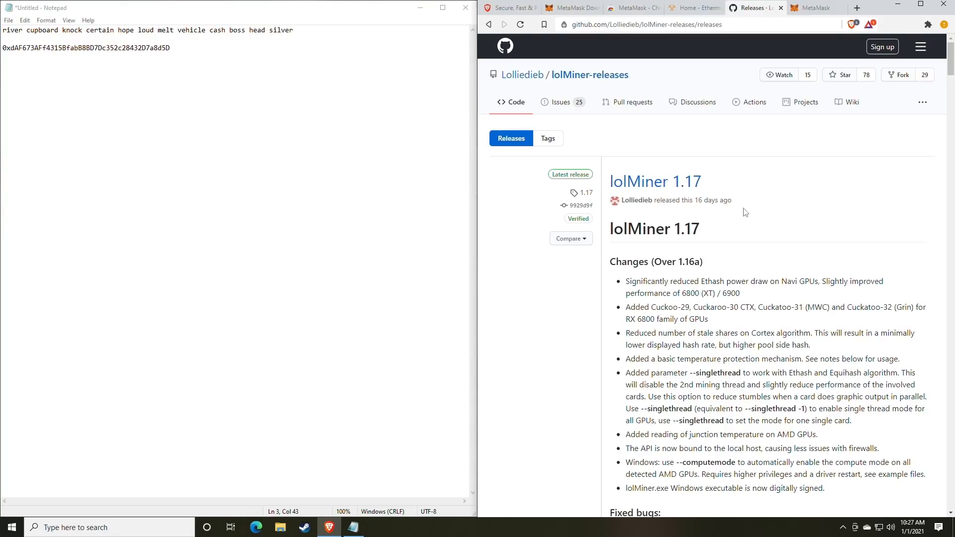
pyautogui.scroll(-4, 737, 253)
pyautogui.scroll(-7, 738, 252)
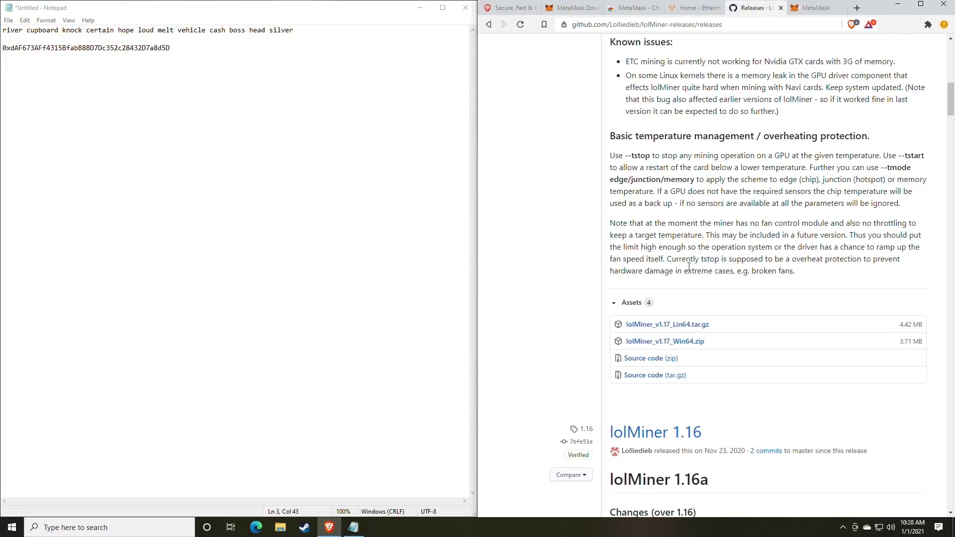
pyautogui.scroll(10, 689, 267)
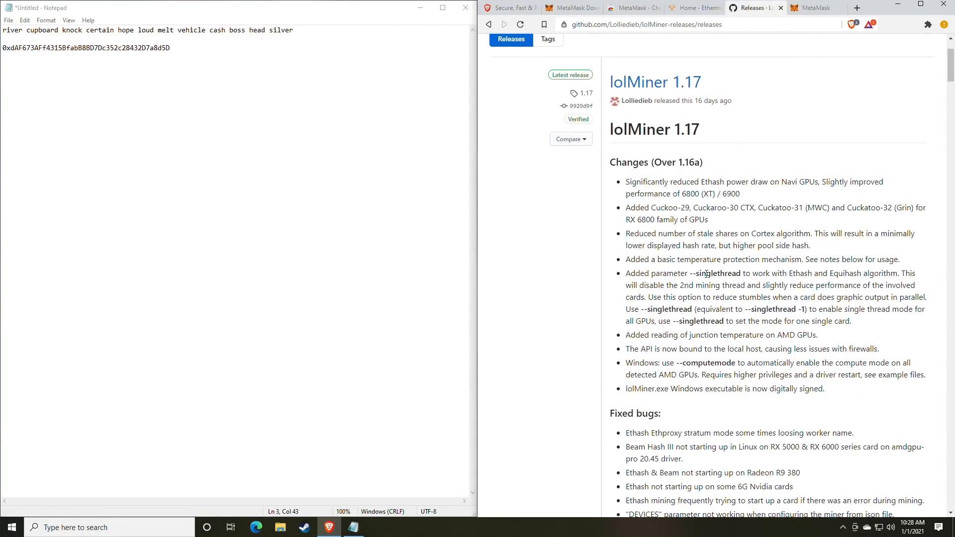
pyautogui.scroll(2, 706, 273)
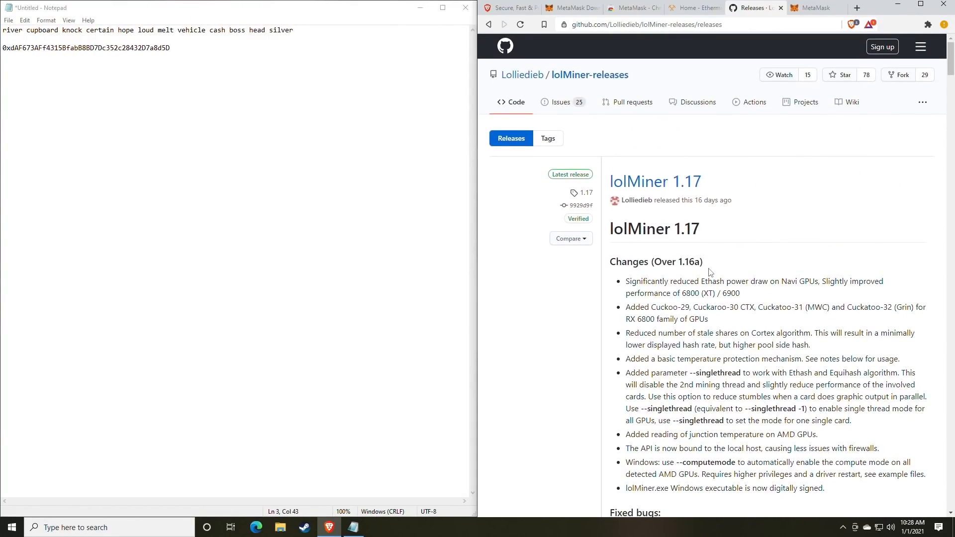
pyautogui.scroll(-9, 710, 271)
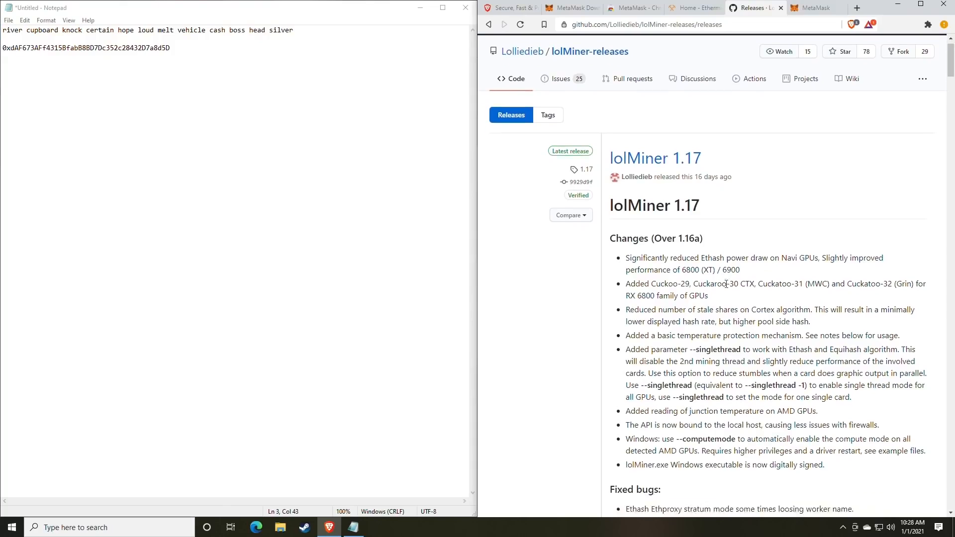
pyautogui.scroll(-3, 731, 282)
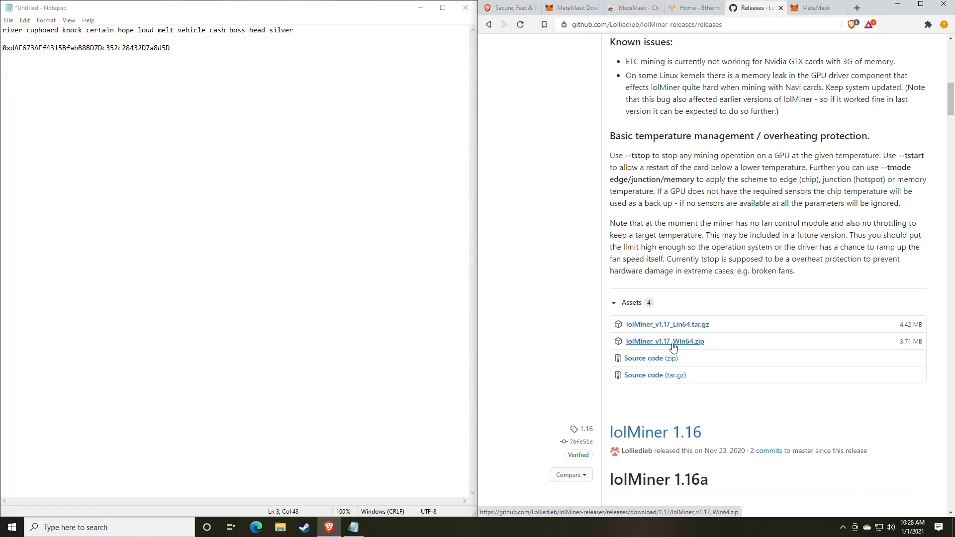
# Download lolMiner_v1.17_Win64.zip (3.71 MB) from the GitHub release and show it in Downloads
pyautogui.click(674, 347)
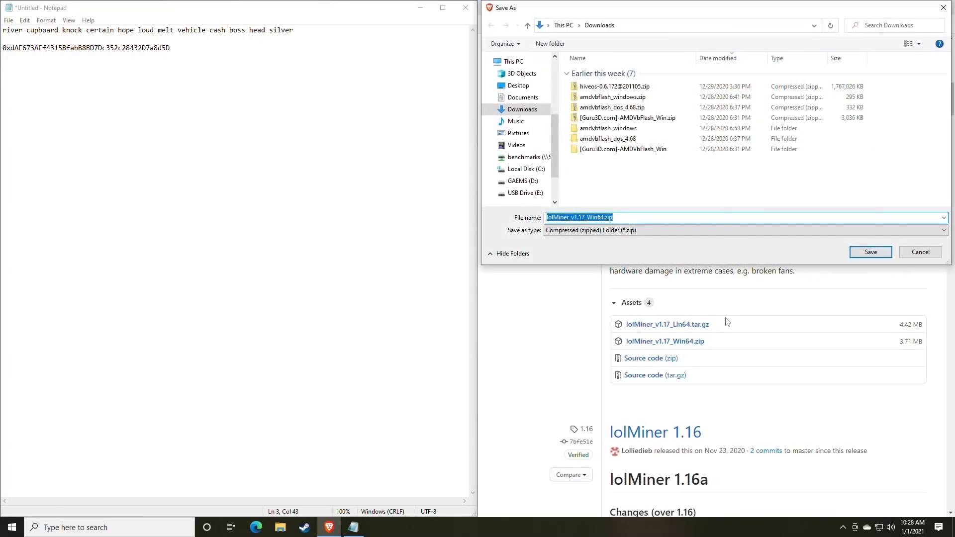
pyautogui.press('Return')
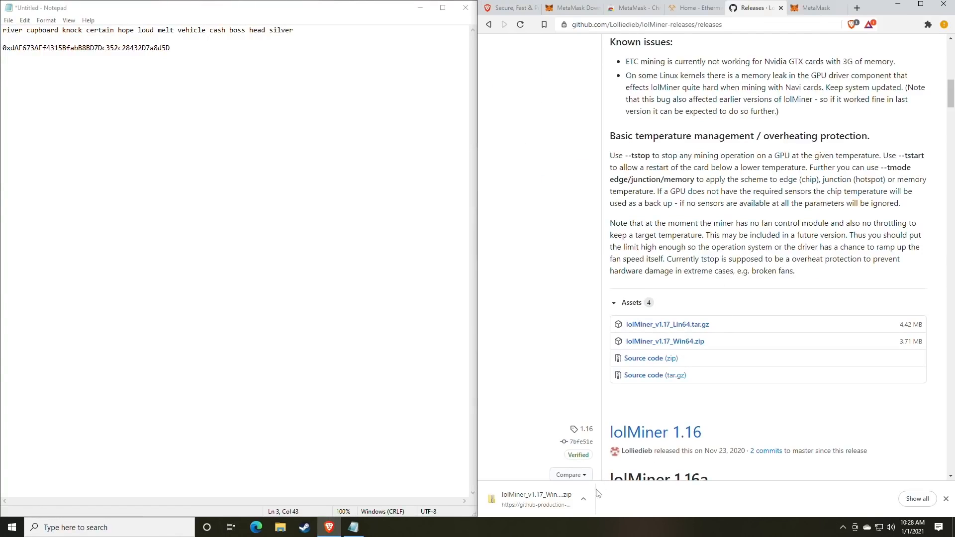
pyautogui.click(584, 499)
pyautogui.click(605, 461)
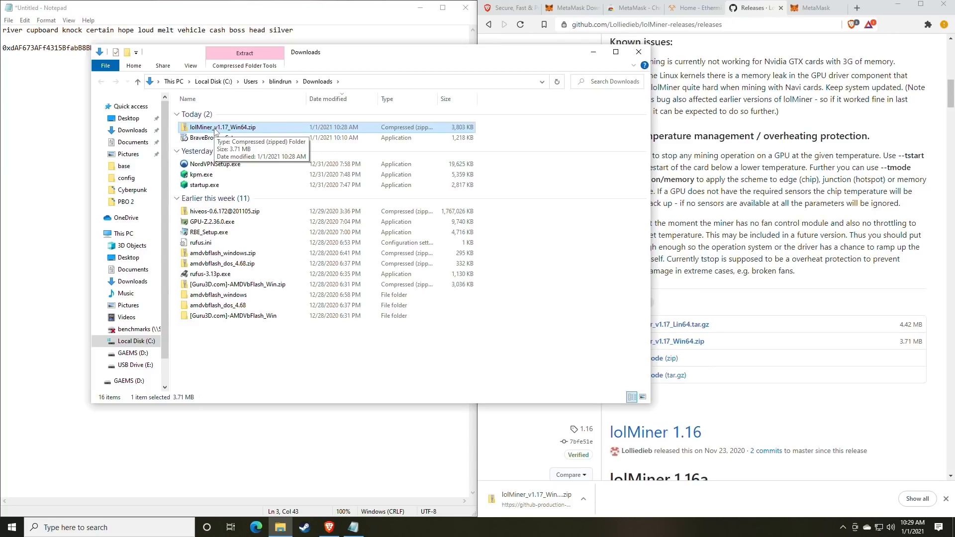
# Browse the Miners folder on the GAEMS (D:) drive, then return to Downloads
pyautogui.click(133, 352)
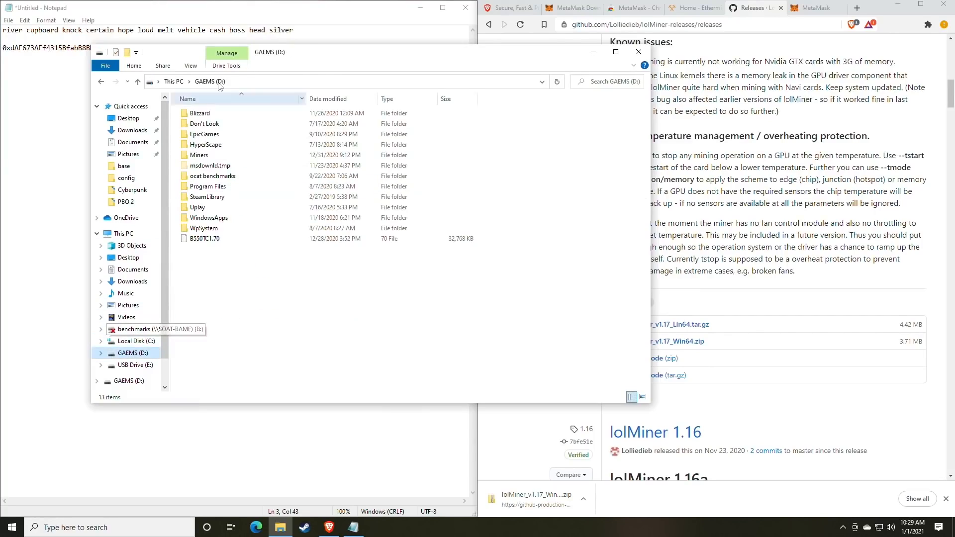
pyautogui.doubleClick(202, 158)
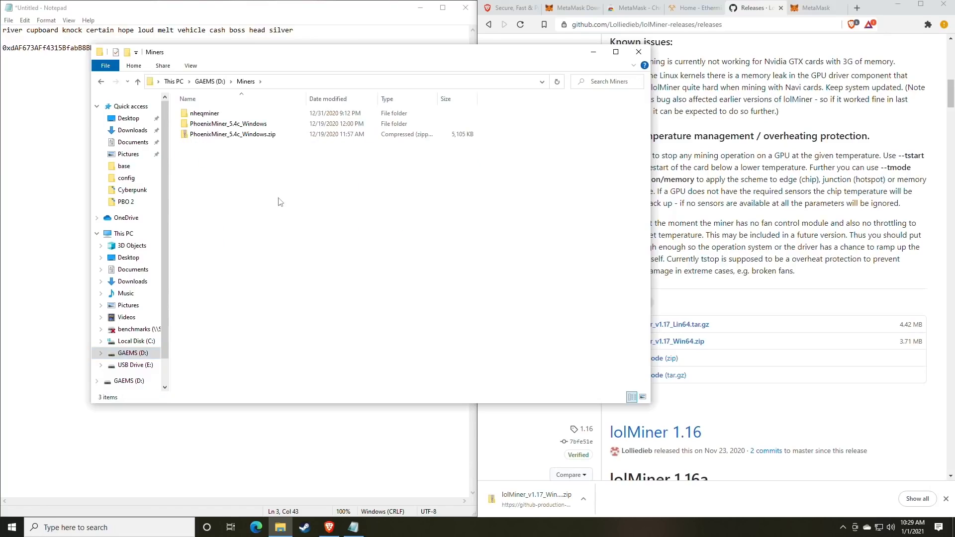
pyautogui.click(103, 82)
pyautogui.click(103, 82)
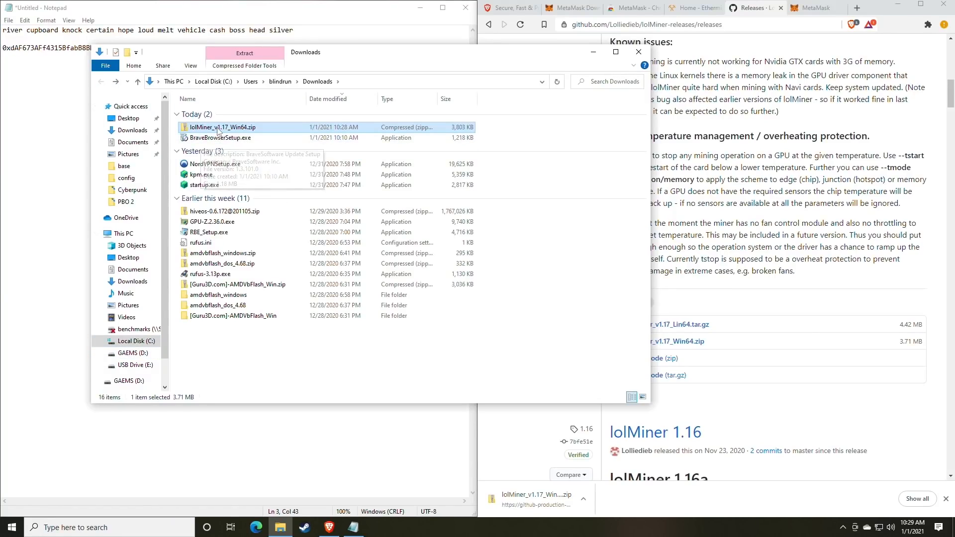
# Extract lolMiner_v1.17_Win64.zip to its suggested folder and open the 1.17 folder
pyautogui.rightClick(218, 128)
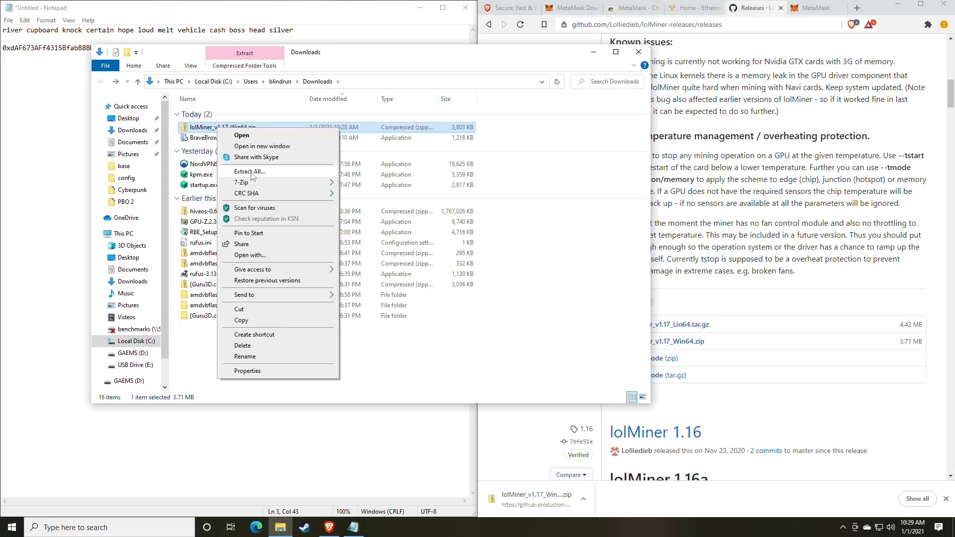
pyautogui.moveTo(244, 185)
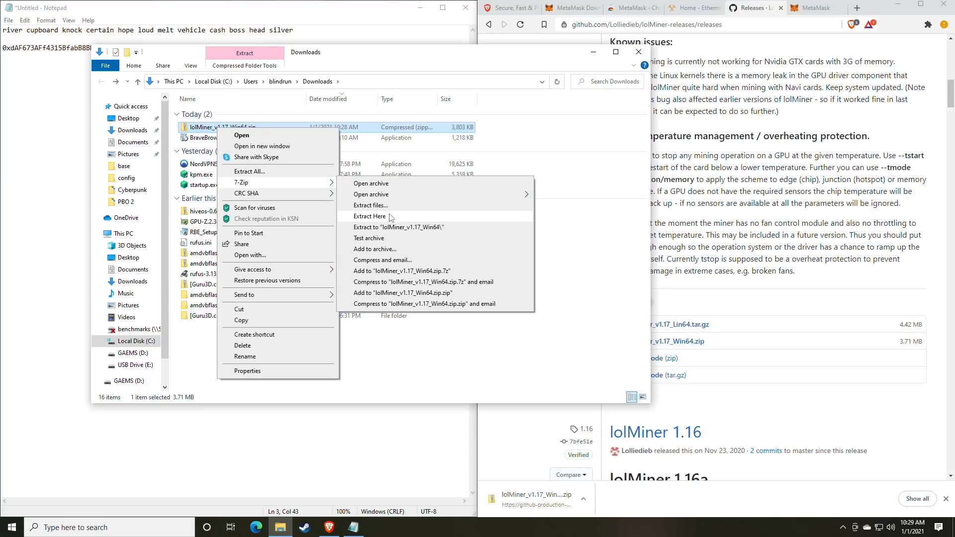
pyautogui.click(263, 172)
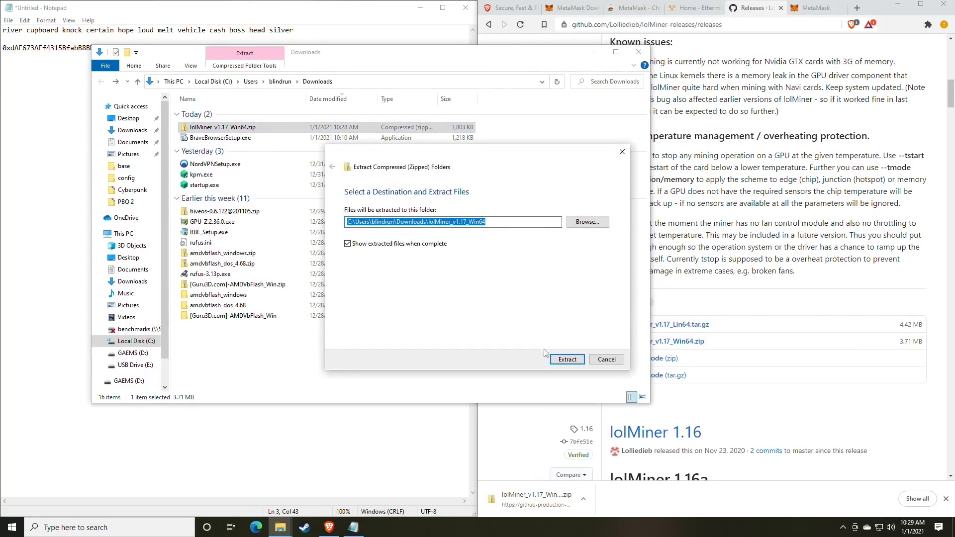
pyautogui.click(561, 362)
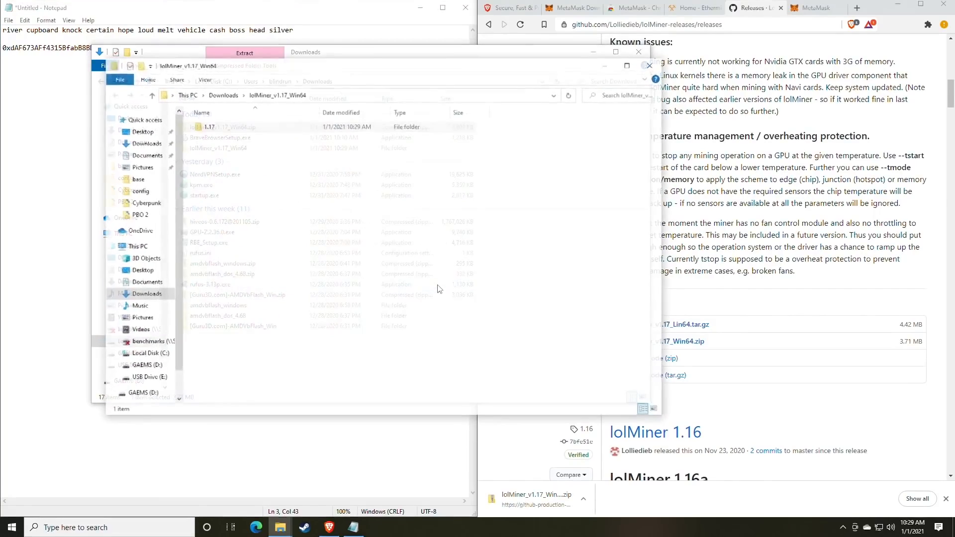
pyautogui.moveTo(300, 73); pyautogui.dragTo(419, 82)
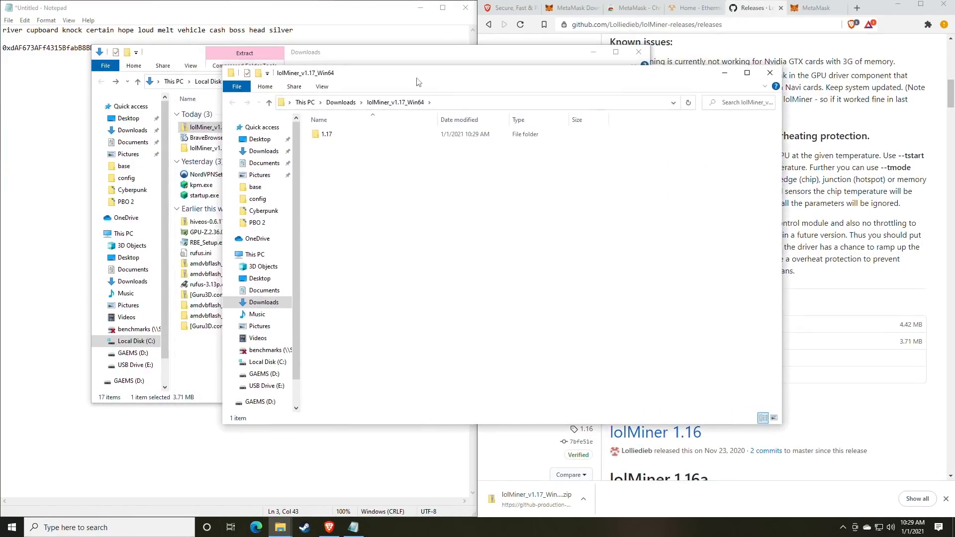
pyautogui.doubleClick(328, 135)
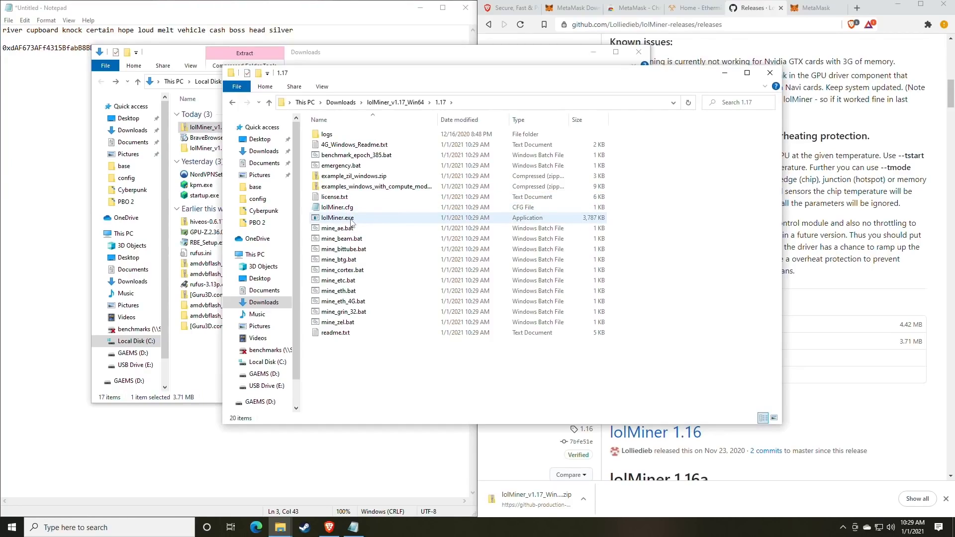
pyautogui.click(114, 529)
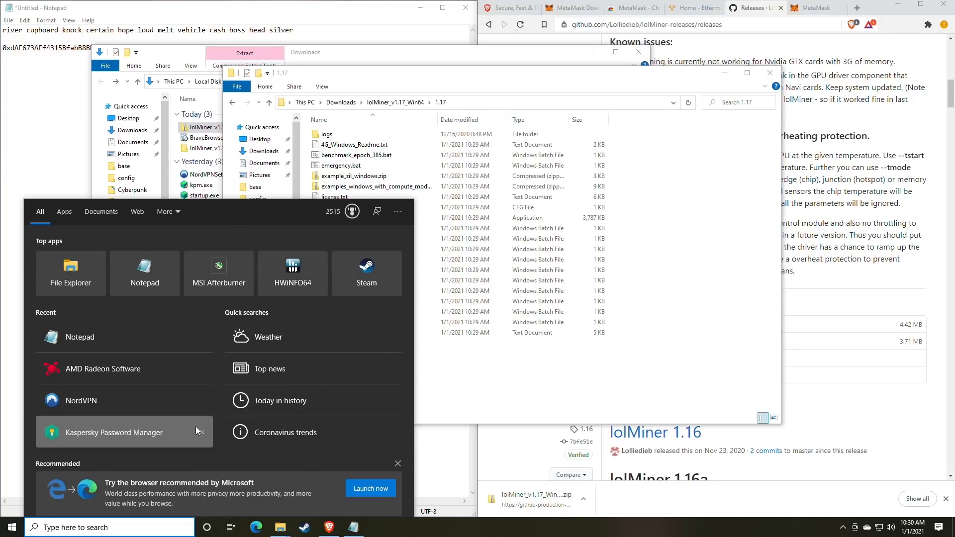
pyautogui.write('file')
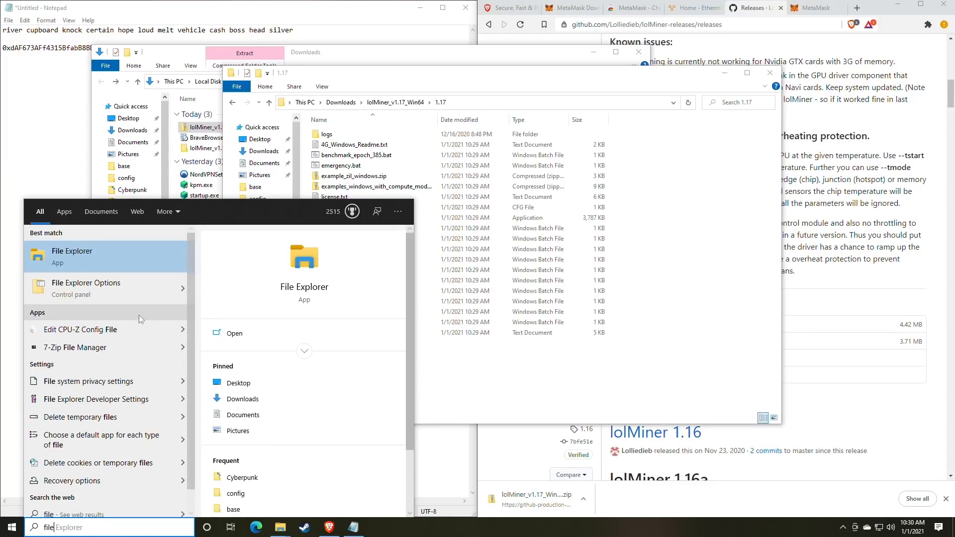
pyautogui.click(117, 296)
pyautogui.moveTo(171, 100); pyautogui.dragTo(456, 97)
pyautogui.click(416, 113)
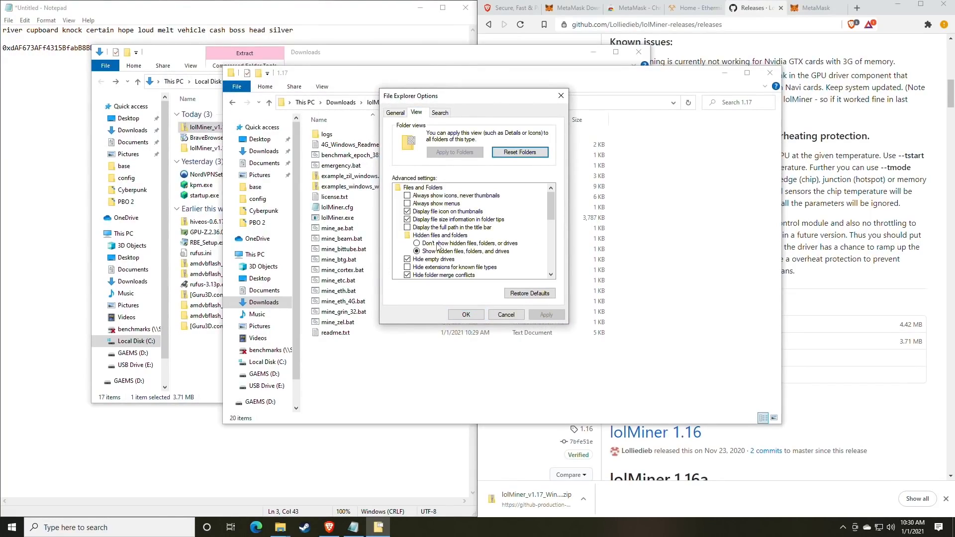
pyautogui.scroll(-1, 432, 246)
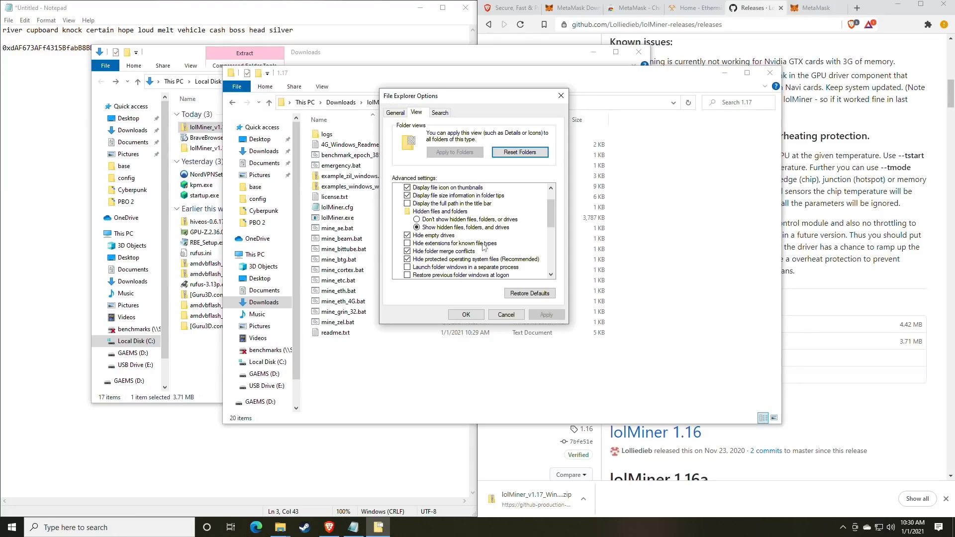
pyautogui.click(411, 244)
pyautogui.click(546, 315)
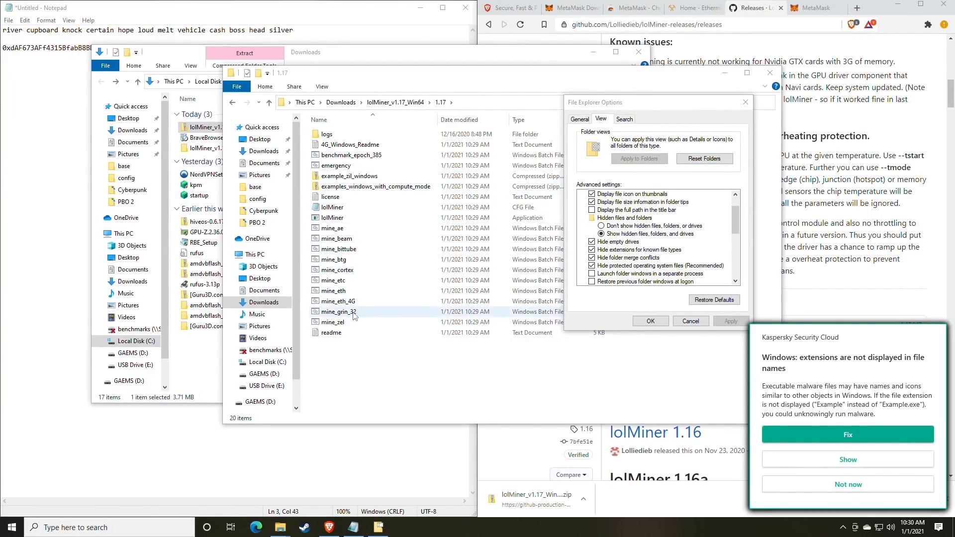
pyautogui.click(854, 491)
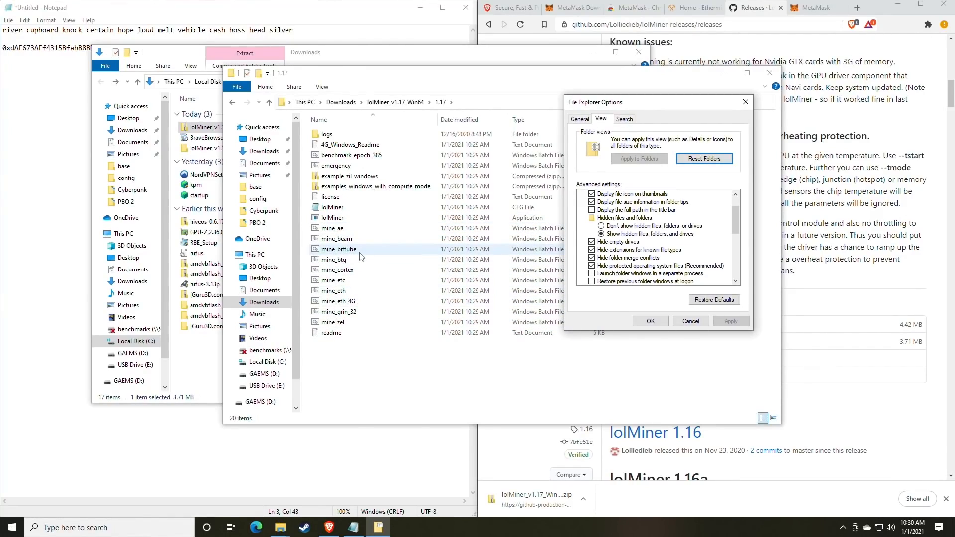
pyautogui.click(592, 251)
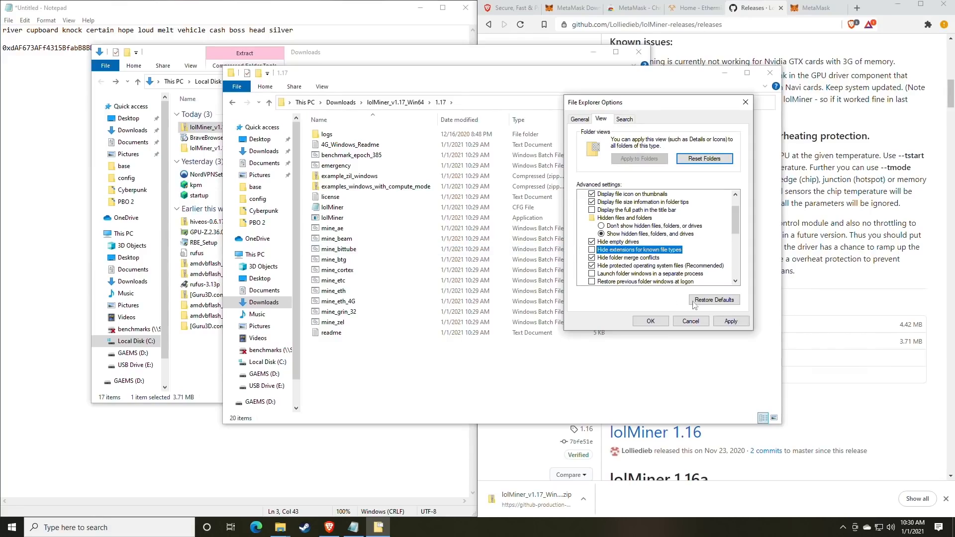
pyautogui.click(731, 321)
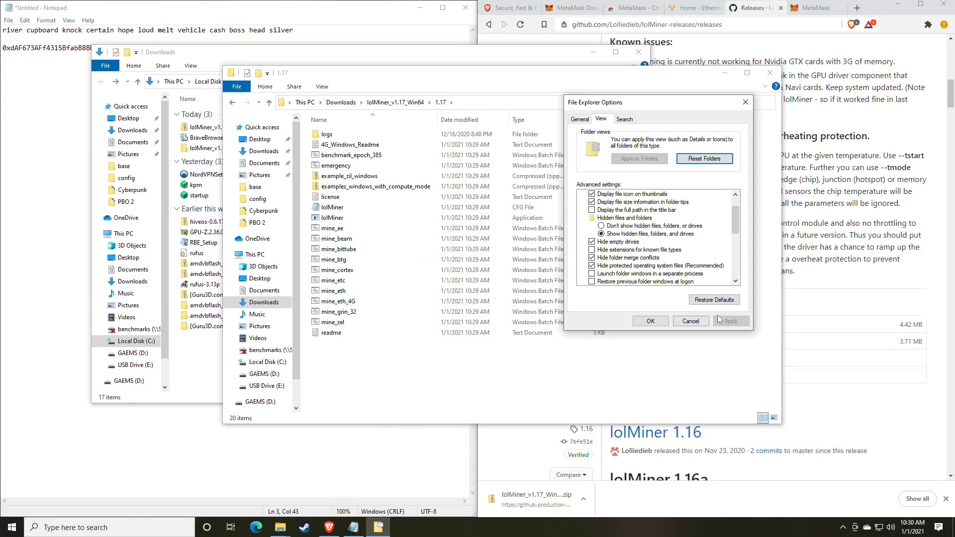
pyautogui.click(651, 321)
pyautogui.click(343, 249)
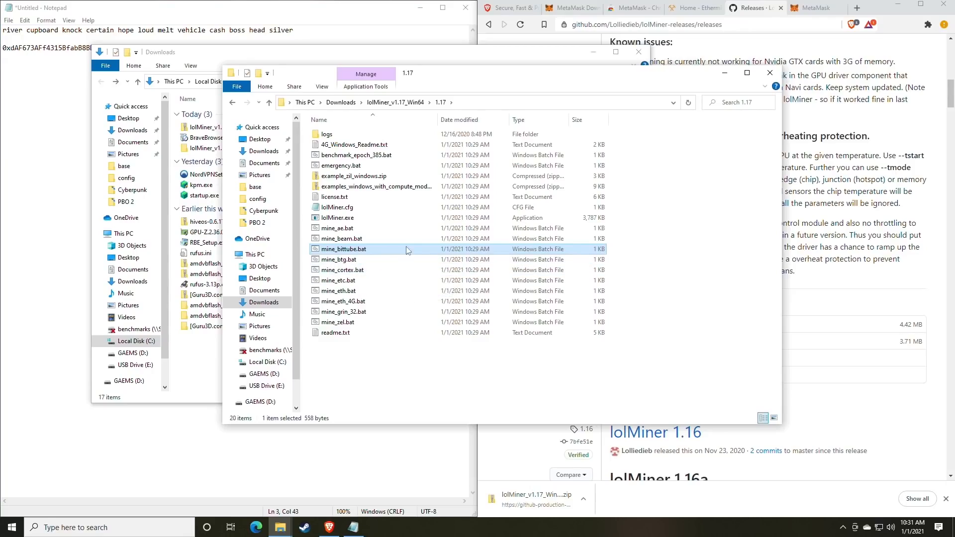
pyautogui.moveTo(465, 81); pyautogui.dragTo(471, 108)
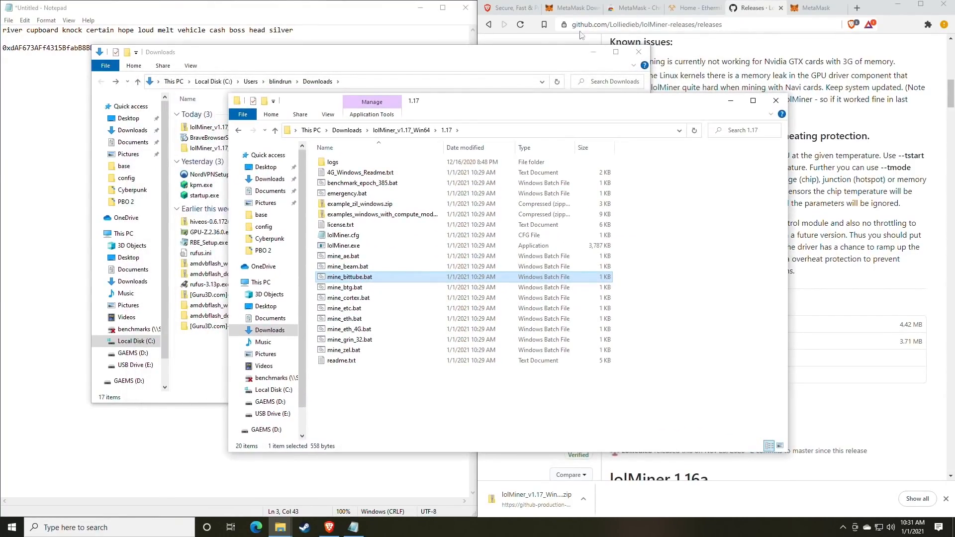
# Go from the Ethermine home page to the Start Mining connection guide via the site menu
pyautogui.click(693, 9)
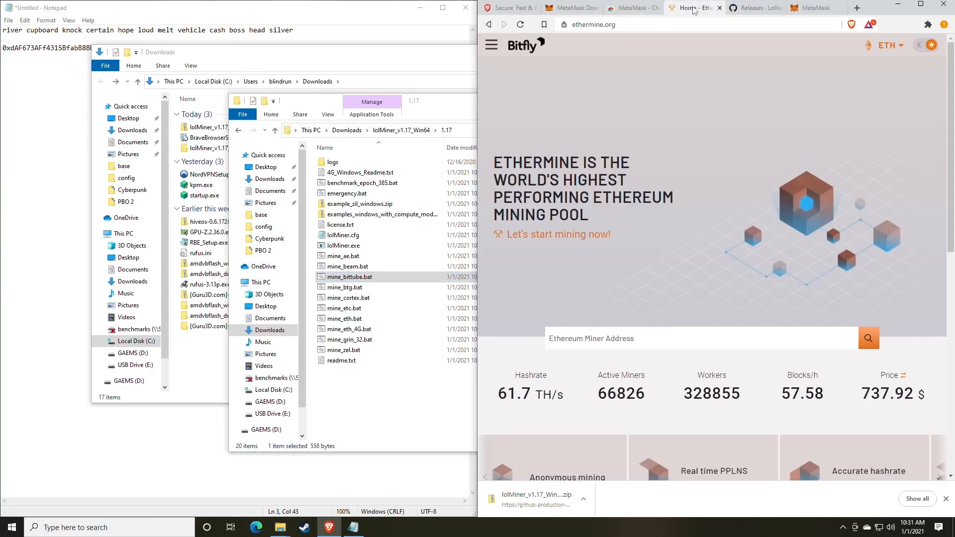
pyautogui.click(331, 18)
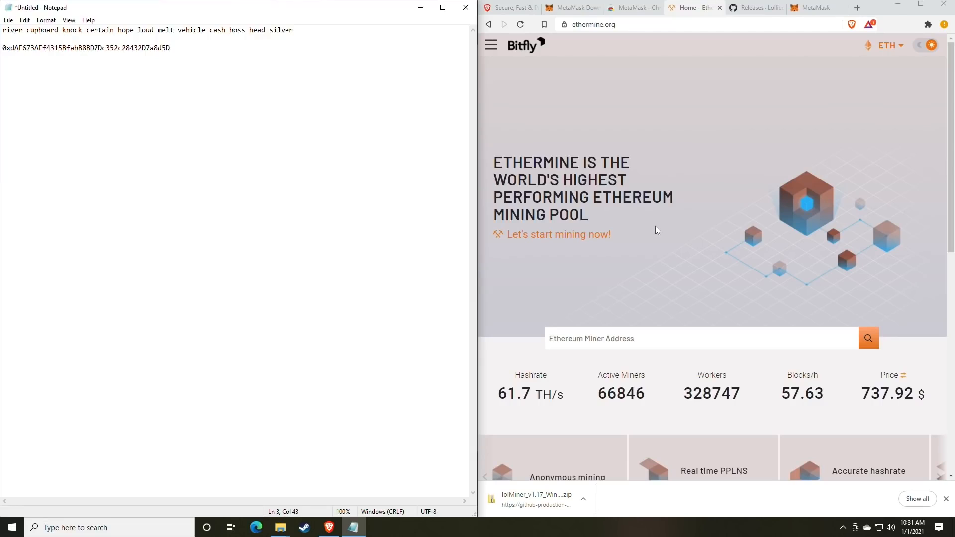
pyautogui.scroll(-1, 656, 227)
pyautogui.scroll(1, 655, 226)
pyautogui.click(492, 45)
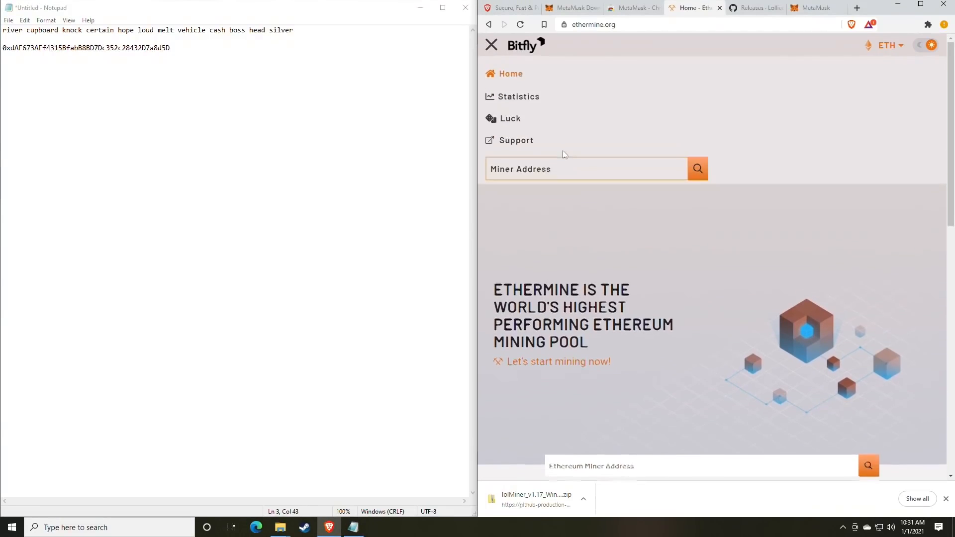
pyautogui.click(493, 47)
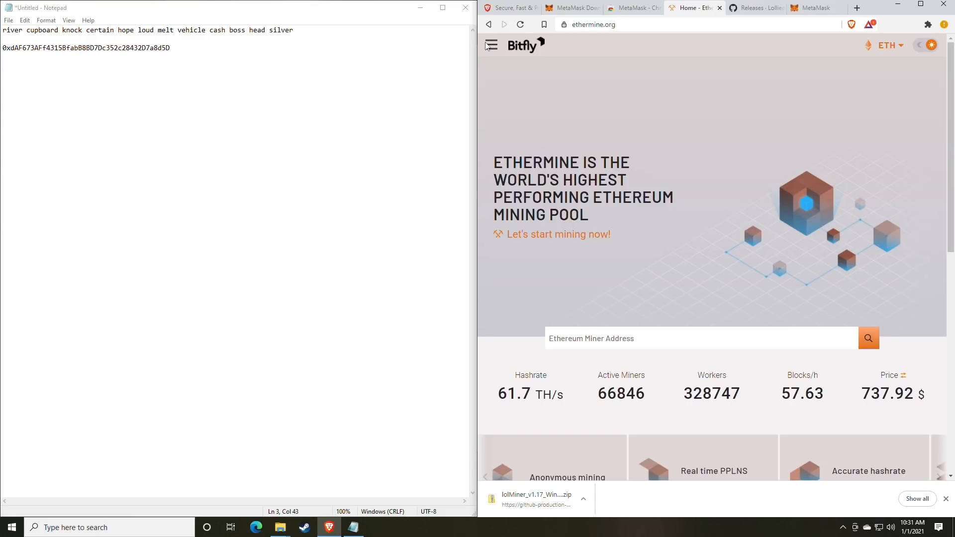
pyautogui.click(492, 46)
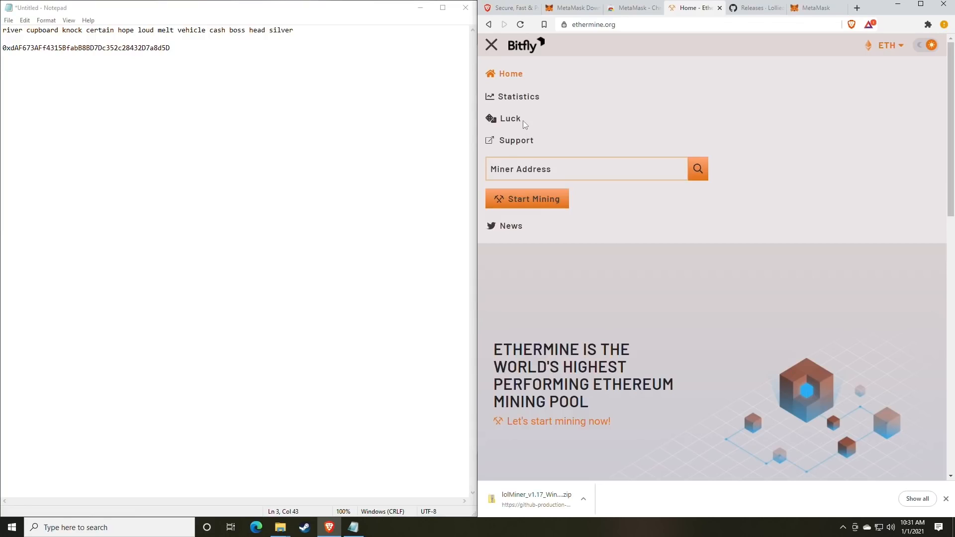
pyautogui.click(637, 222)
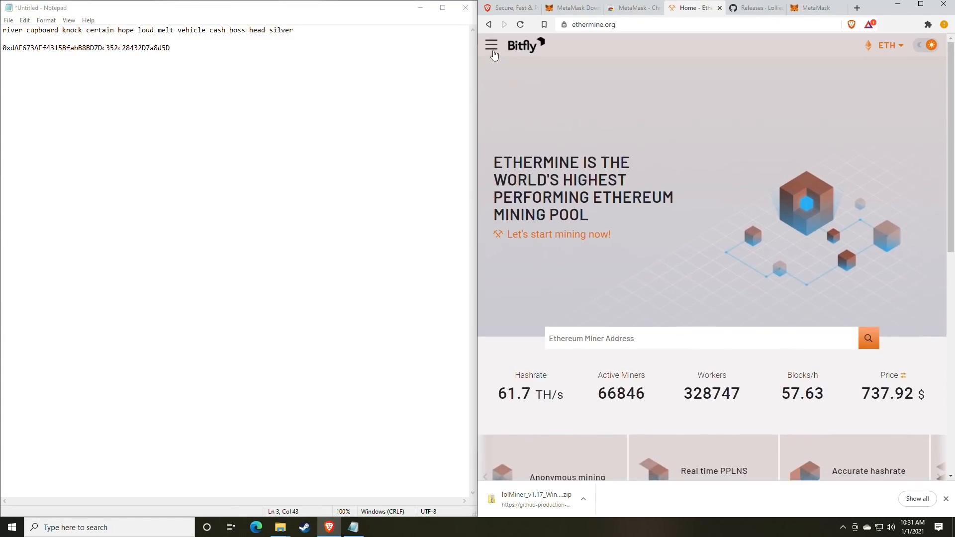
pyautogui.click(492, 48)
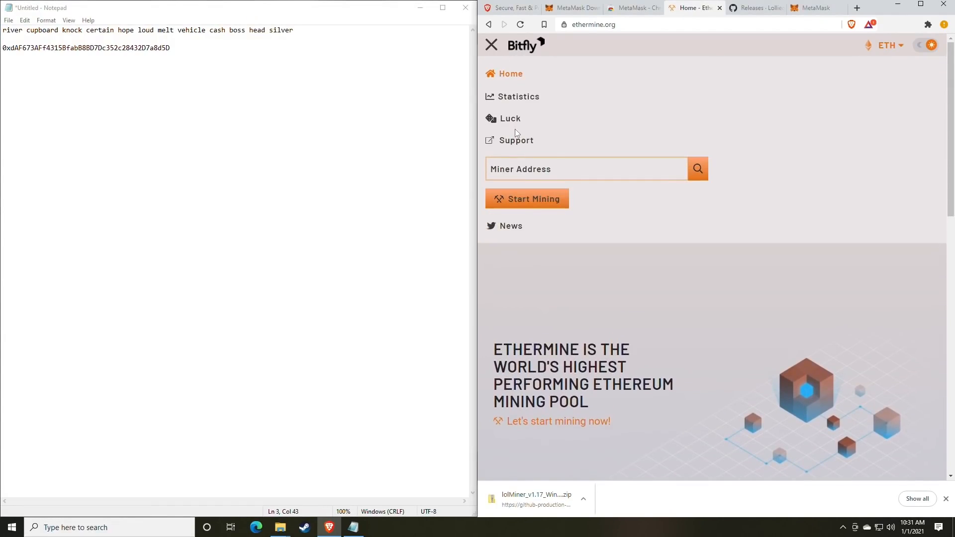
pyautogui.click(525, 199)
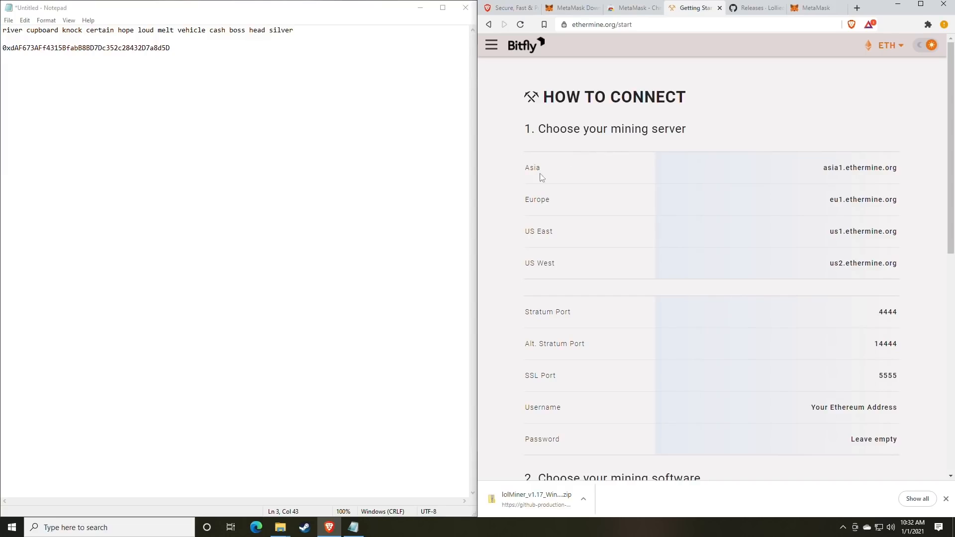
# Review the Asia, US East and US West mining server entries
pyautogui.moveTo(520, 171); pyautogui.dragTo(562, 170)
pyautogui.moveTo(536, 235); pyautogui.dragTo(578, 238)
pyautogui.moveTo(535, 268); pyautogui.dragTo(579, 272)
pyautogui.click(610, 258)
# Review the port rows, including SSL, alternate and Stratum Port 4444, plus the empty password
pyautogui.scroll(-3, 619, 249)
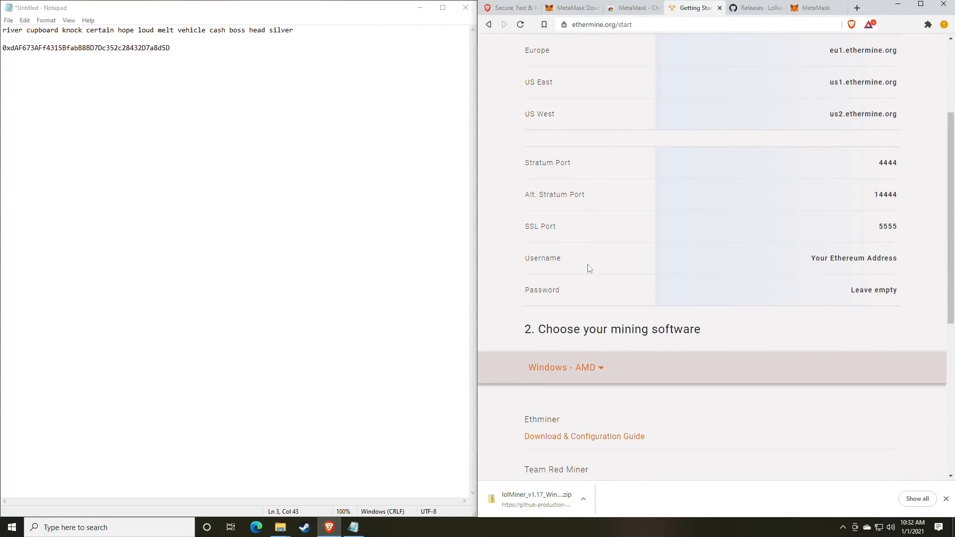
pyautogui.moveTo(901, 225); pyautogui.dragTo(862, 233)
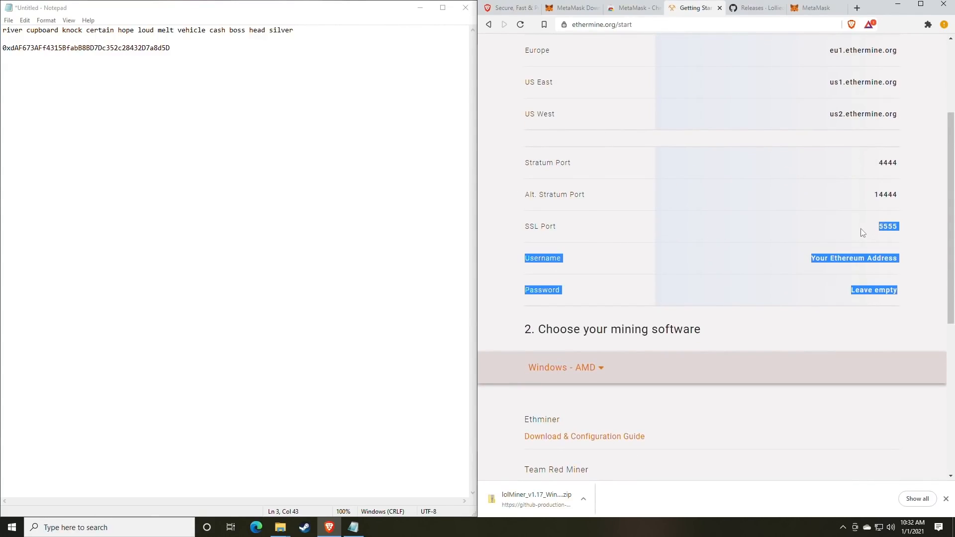
pyautogui.click(863, 233)
pyautogui.moveTo(730, 196); pyautogui.dragTo(903, 204)
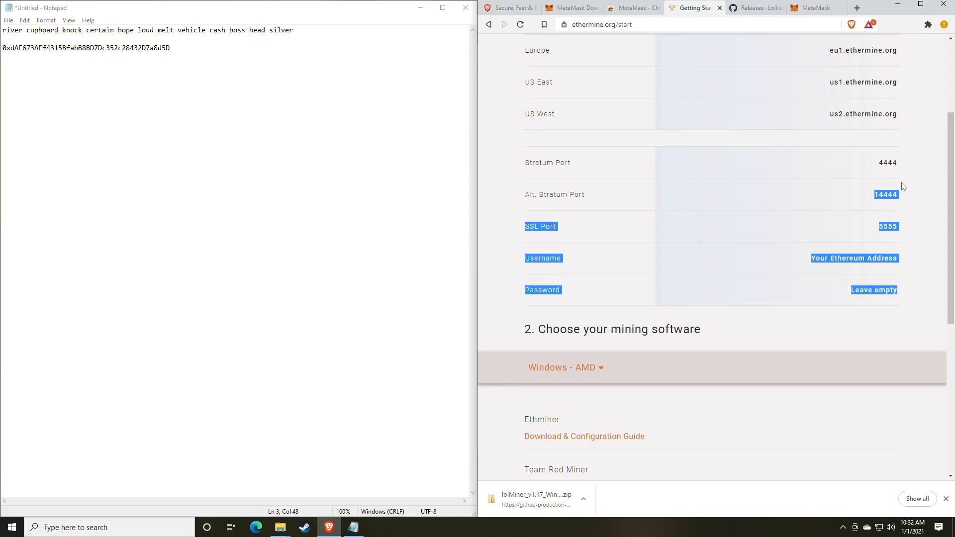
pyautogui.moveTo(905, 165); pyautogui.dragTo(864, 164)
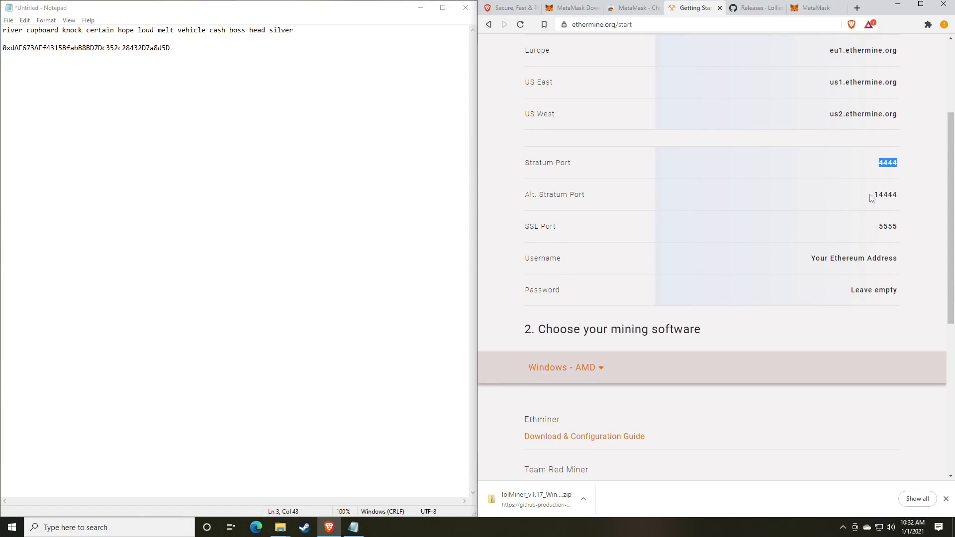
pyautogui.click(760, 241)
# Bring the lolMiner 1.17 folder window back and place it beside the notes
pyautogui.moveTo(281, 527)
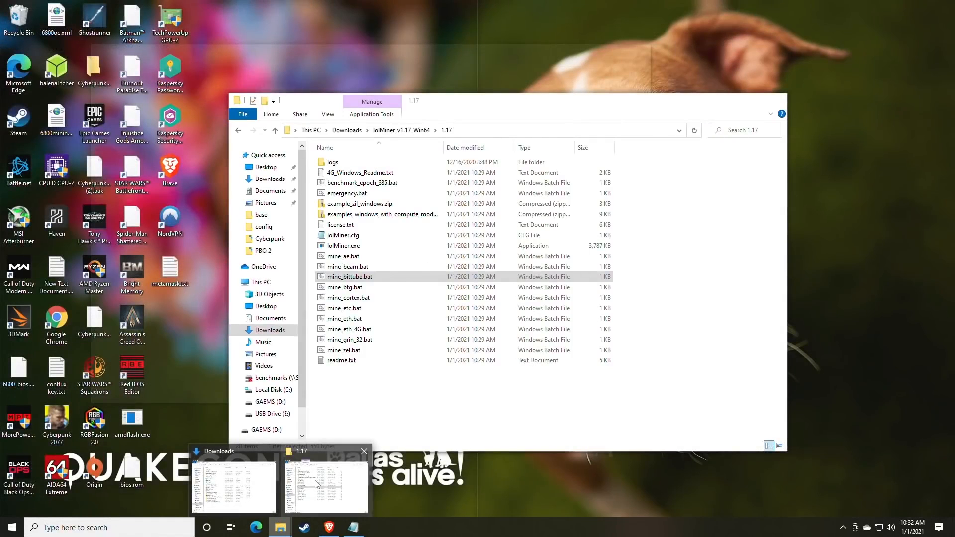
pyautogui.click(316, 484)
pyautogui.moveTo(454, 102); pyautogui.dragTo(547, 57)
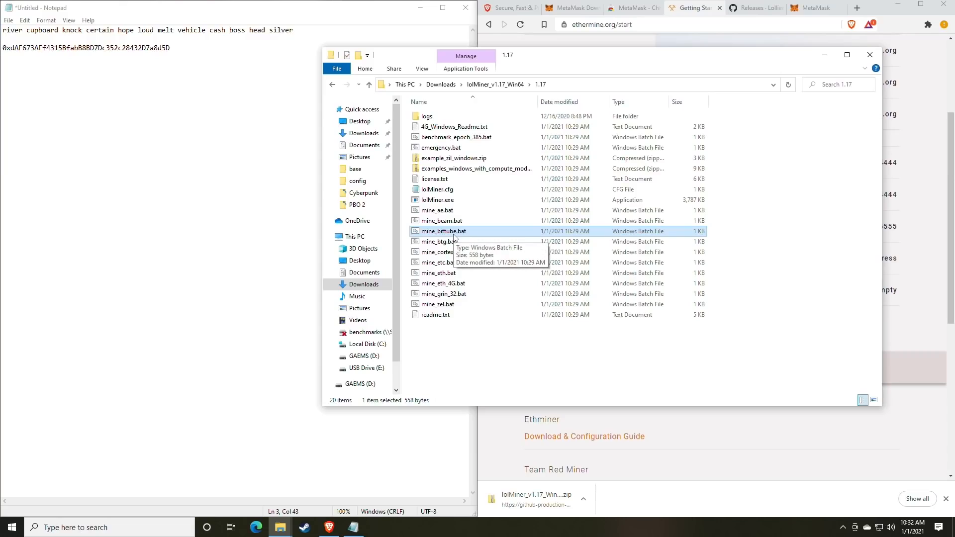
# Compare mine_eth.bat (471 bytes) and mine_eth_4G.bat (510 bytes), ending on mine_eth.bat
pyautogui.click(457, 273)
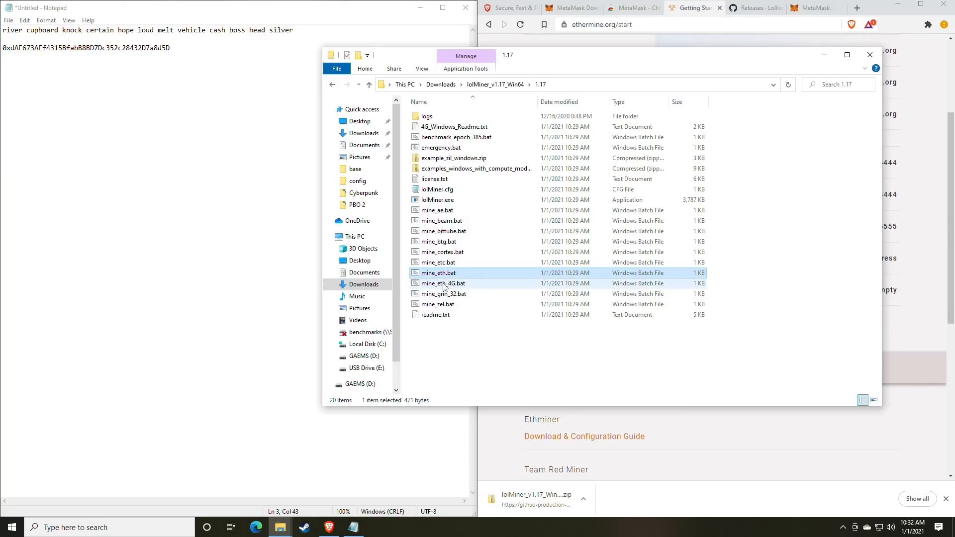
pyautogui.click(444, 284)
pyautogui.click(444, 275)
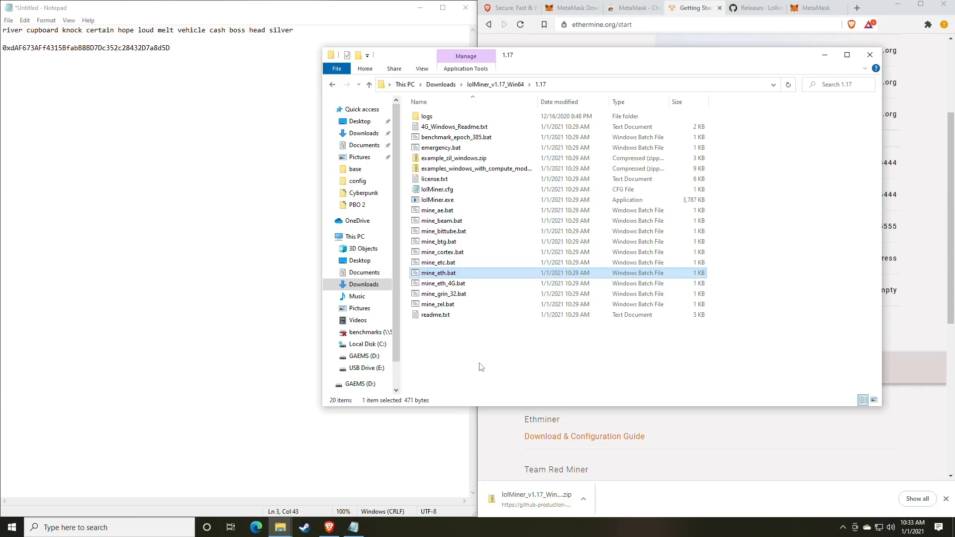
pyautogui.rightClick(441, 280)
pyautogui.click(437, 287)
pyautogui.click(436, 288)
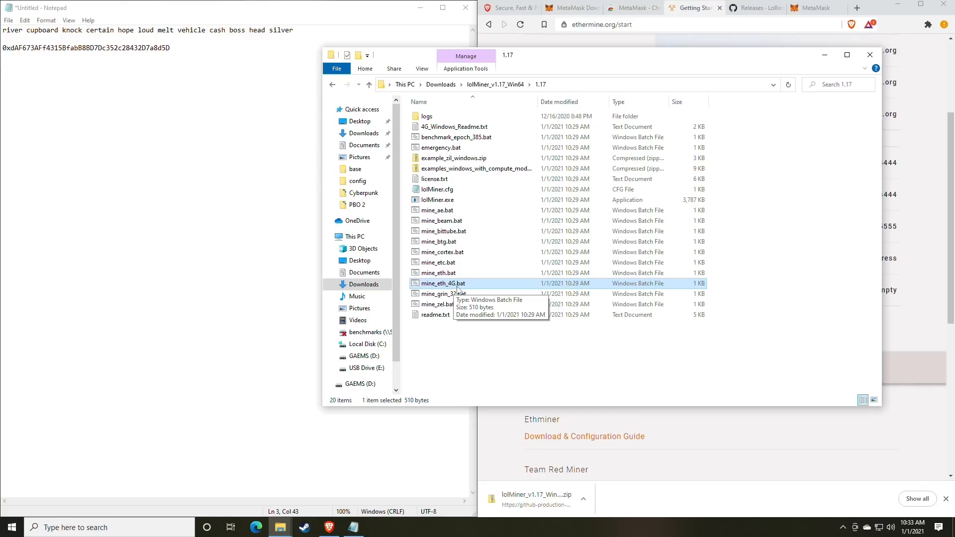
pyautogui.press('Up')
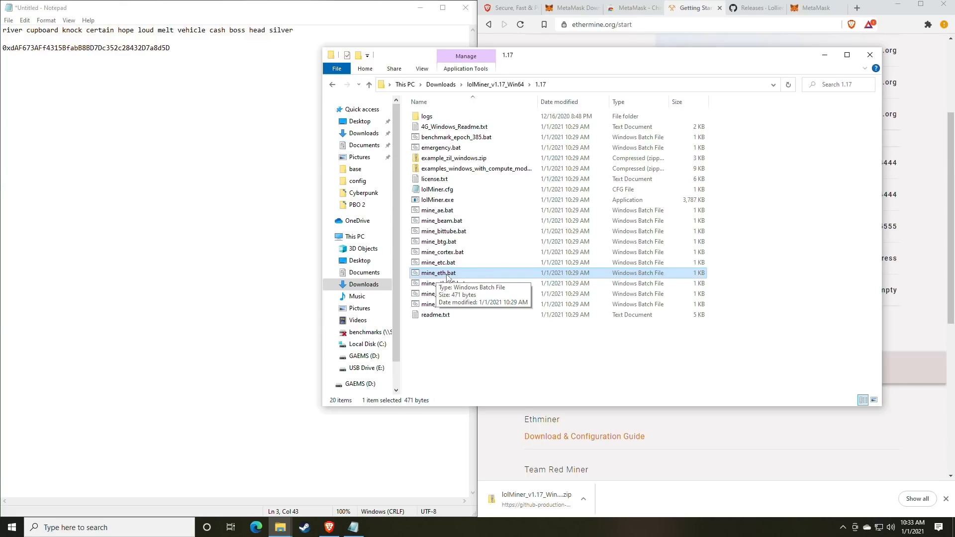
# Open mine_eth.bat for editing in Notepad, allowing it past the SmartScreen block
pyautogui.rightClick(456, 275)
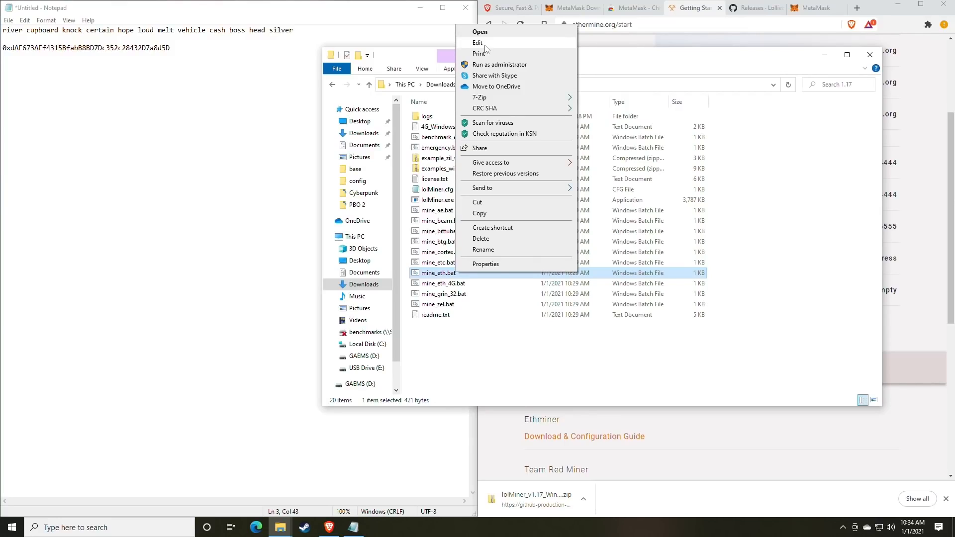
pyautogui.click(480, 32)
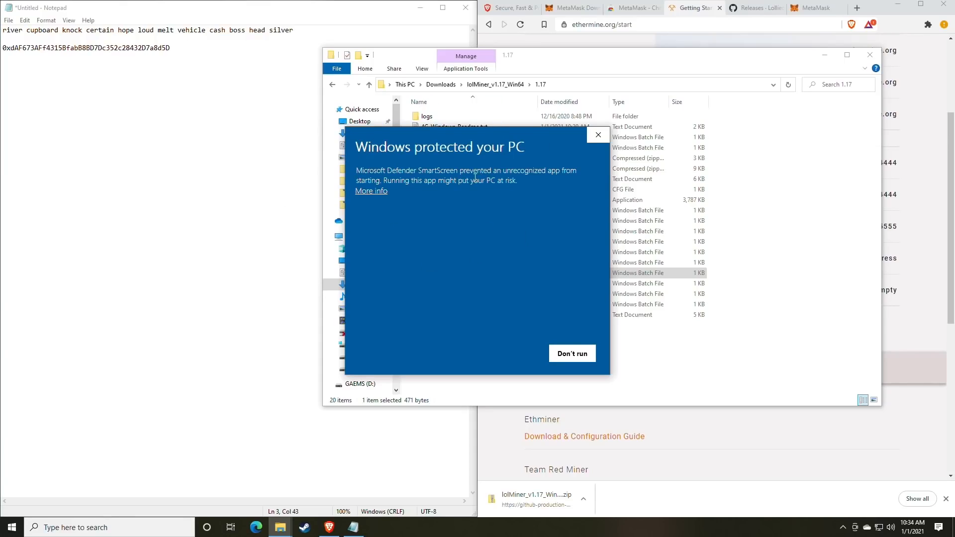
pyautogui.click(378, 192)
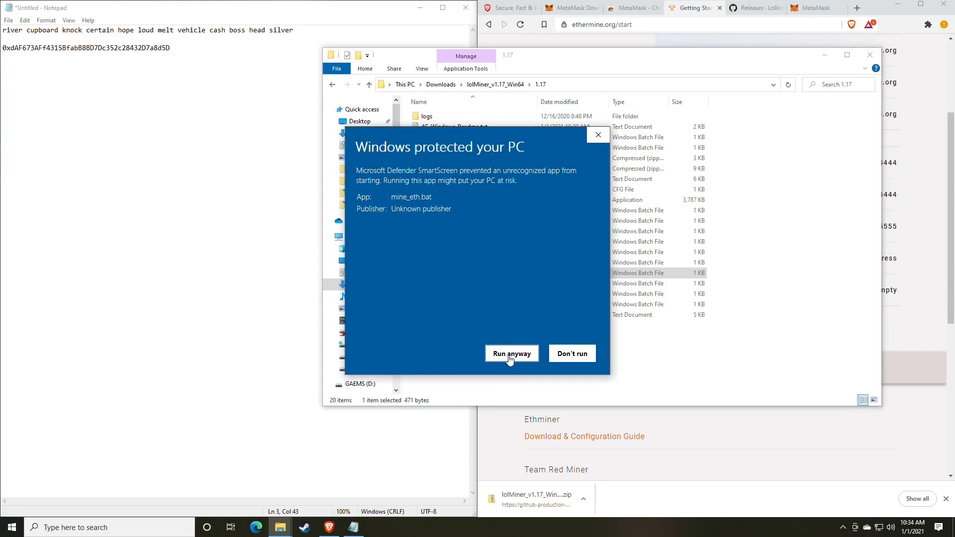
pyautogui.click(510, 357)
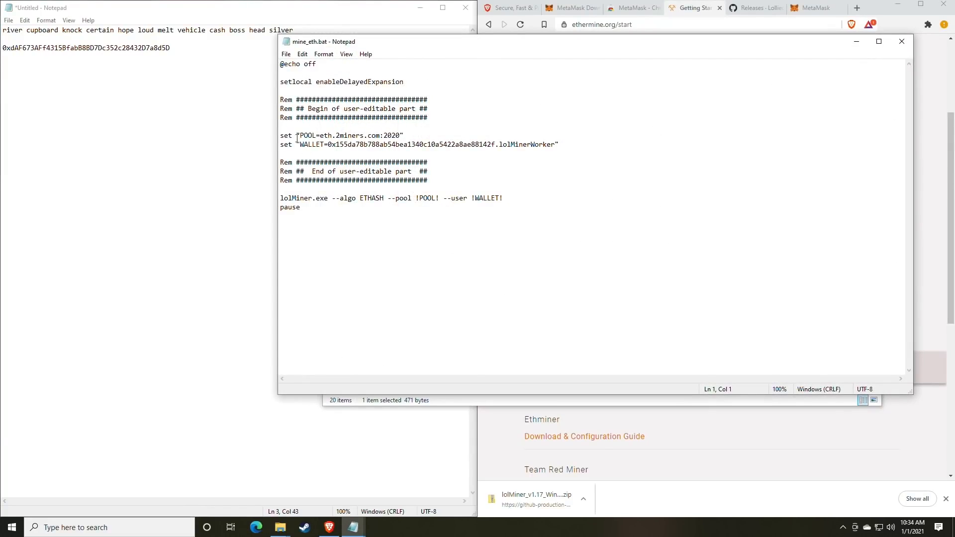
# Replace pool host eth.2miners.com with us1.ethermine.org copied from the Ethermine page
pyautogui.moveTo(454, 42); pyautogui.dragTo(351, 37)
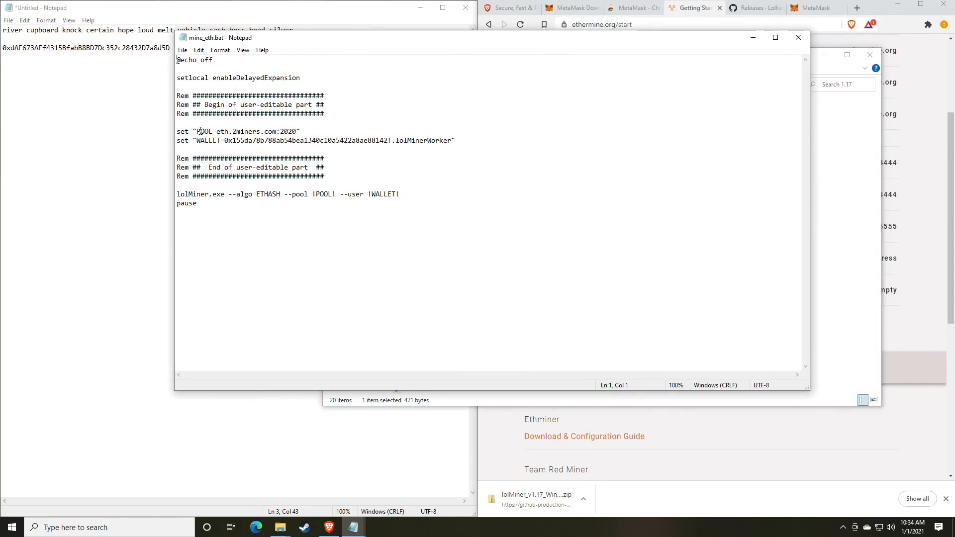
pyautogui.moveTo(321, 39); pyautogui.dragTo(208, 36)
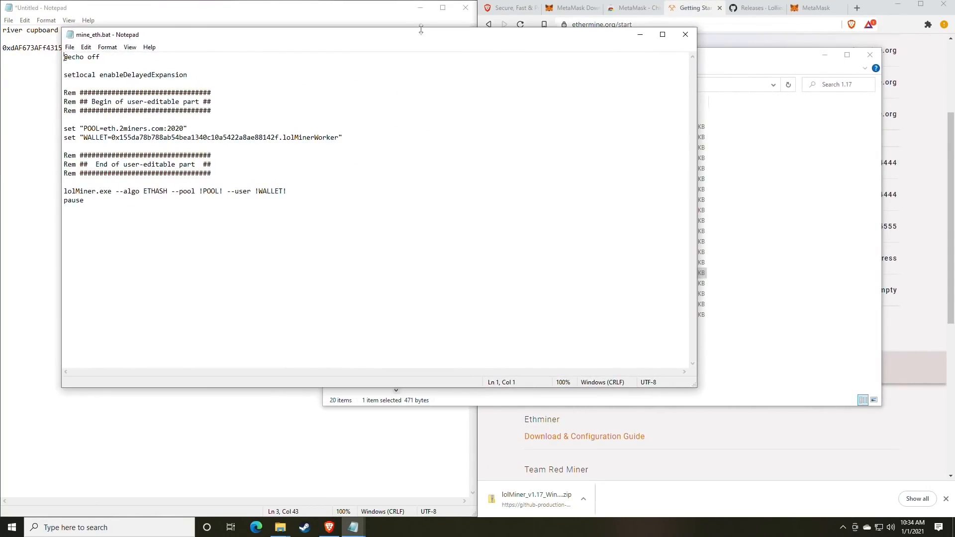
pyautogui.click(686, 59)
pyautogui.scroll(2, 665, 200)
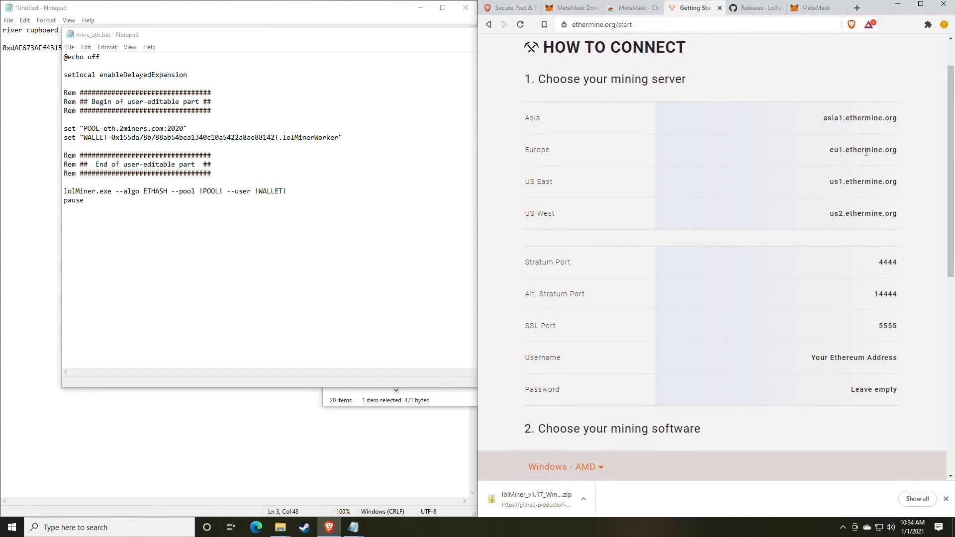
pyautogui.moveTo(897, 185)
pyautogui.mouseDown()
pyautogui.moveTo(828, 186)
pyautogui.moveTo(893, 180)
pyautogui.mouseUp()
pyautogui.hotkey('ctrl', 'c')
pyautogui.click(834, 183)
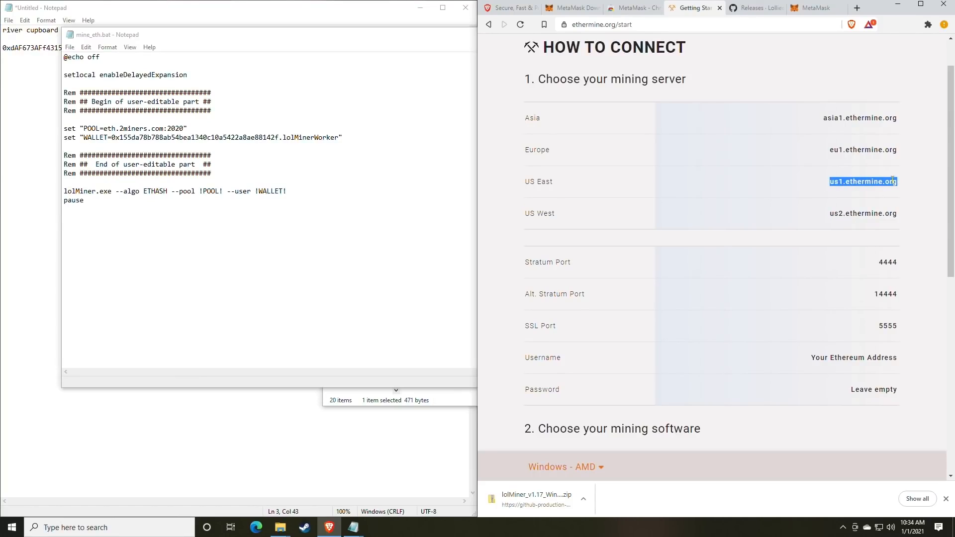
pyautogui.click(158, 129)
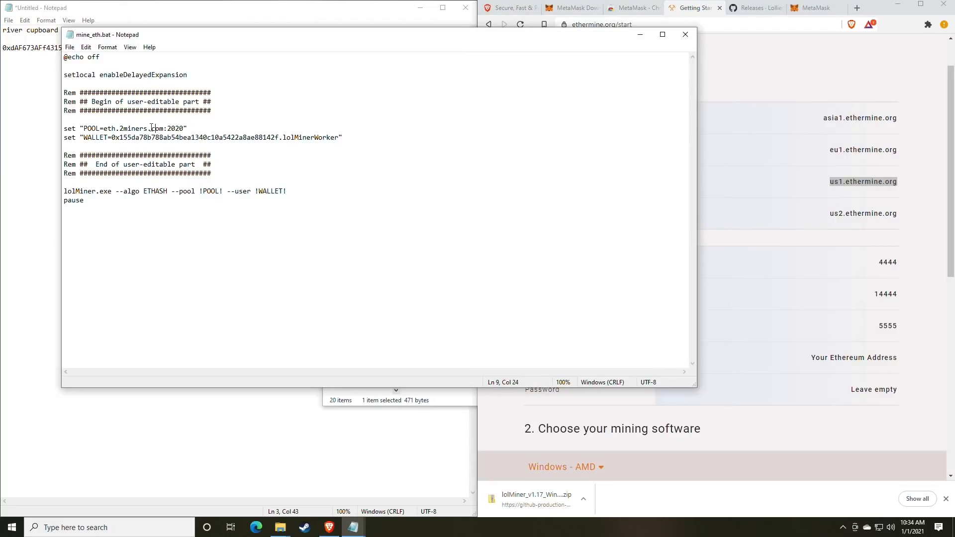
pyautogui.moveTo(164, 129); pyautogui.dragTo(104, 128)
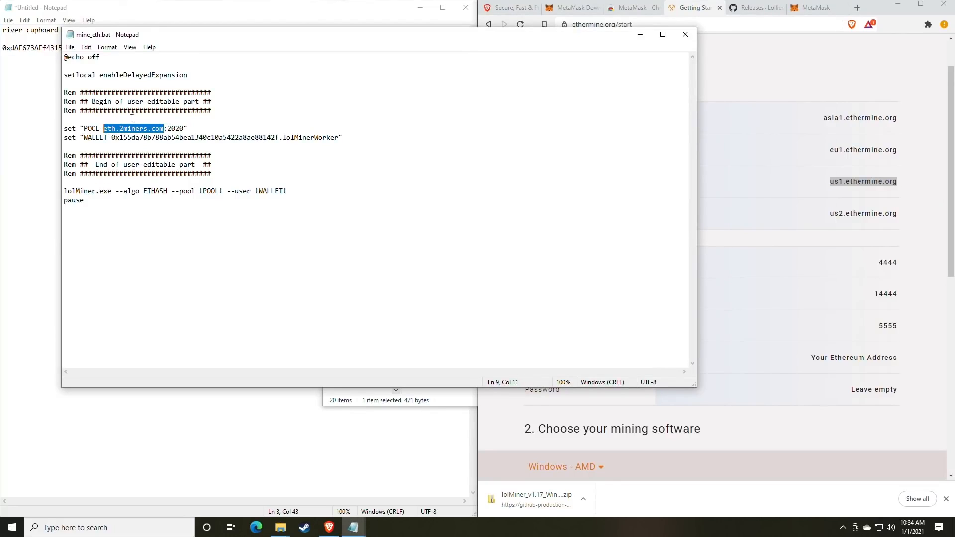
pyautogui.hotkey('ctrl', 'v')
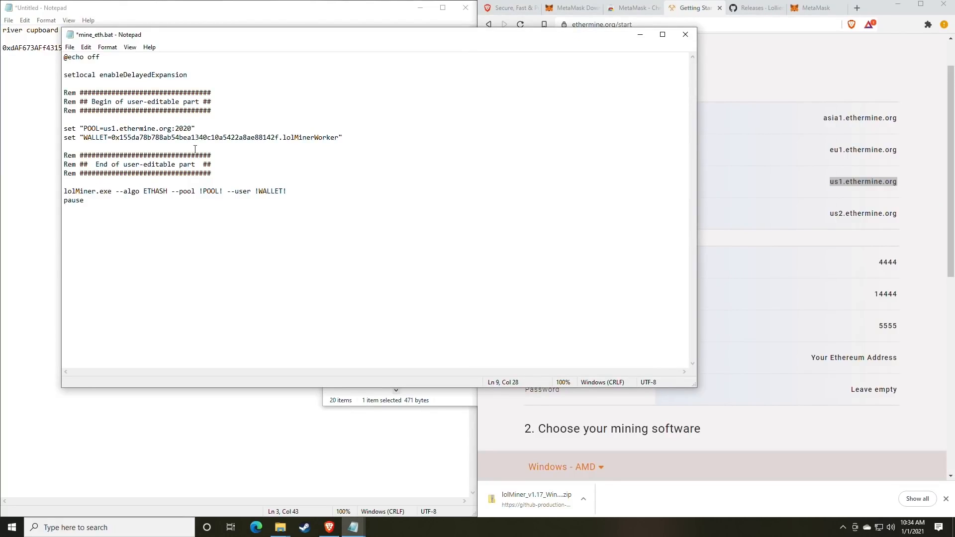
# Replace port 2020 on the POOL line with Stratum Port 4444
pyautogui.click(867, 299)
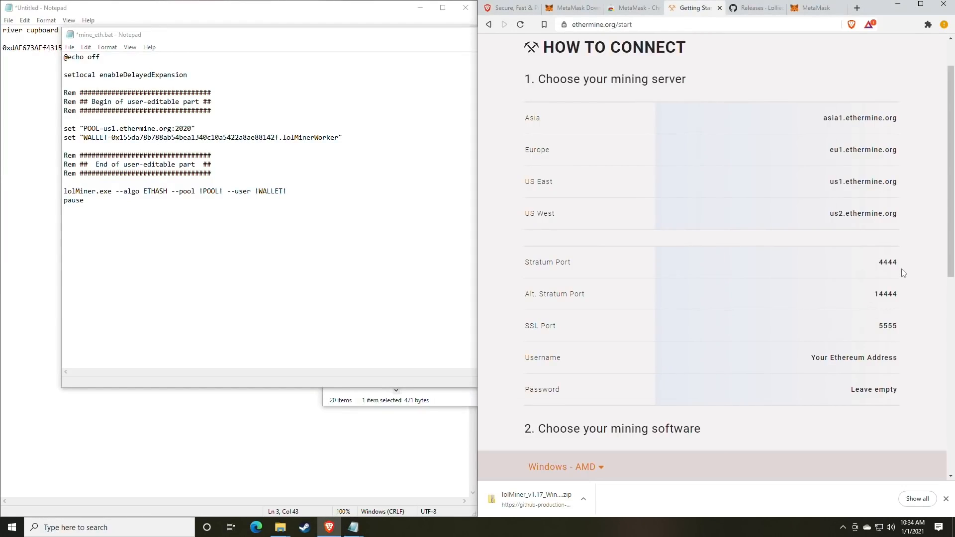
pyautogui.moveTo(902, 268)
pyautogui.mouseDown()
pyautogui.moveTo(880, 268)
pyautogui.moveTo(897, 263)
pyautogui.mouseUp()
pyautogui.hotkey('ctrl', 'c')
pyautogui.moveTo(192, 128); pyautogui.dragTo(176, 128)
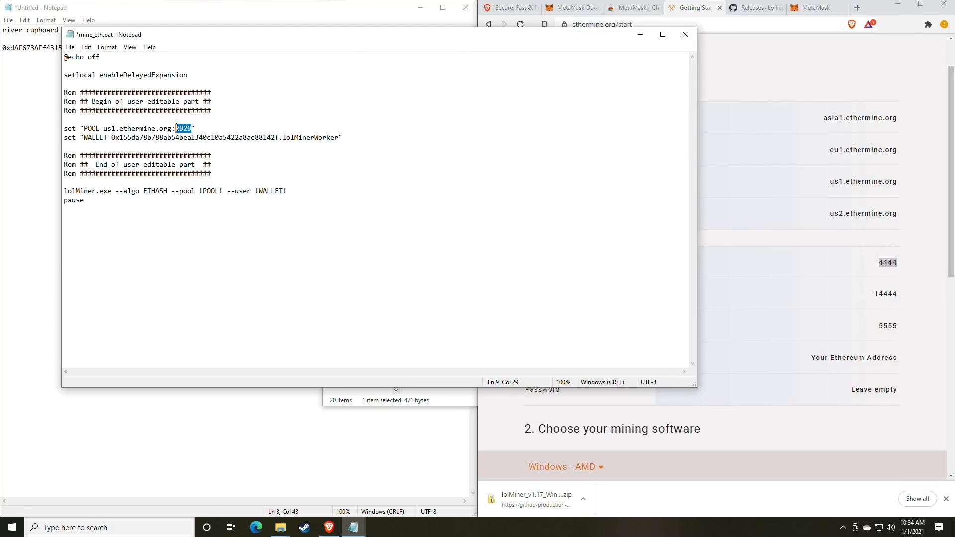
pyautogui.hotkey('ctrl', 'v')
pyautogui.click(172, 125)
# Paste the user's own wallet address from the notes over the old WALLET address
pyautogui.moveTo(199, 41); pyautogui.dragTo(495, 52)
pyautogui.click(181, 52)
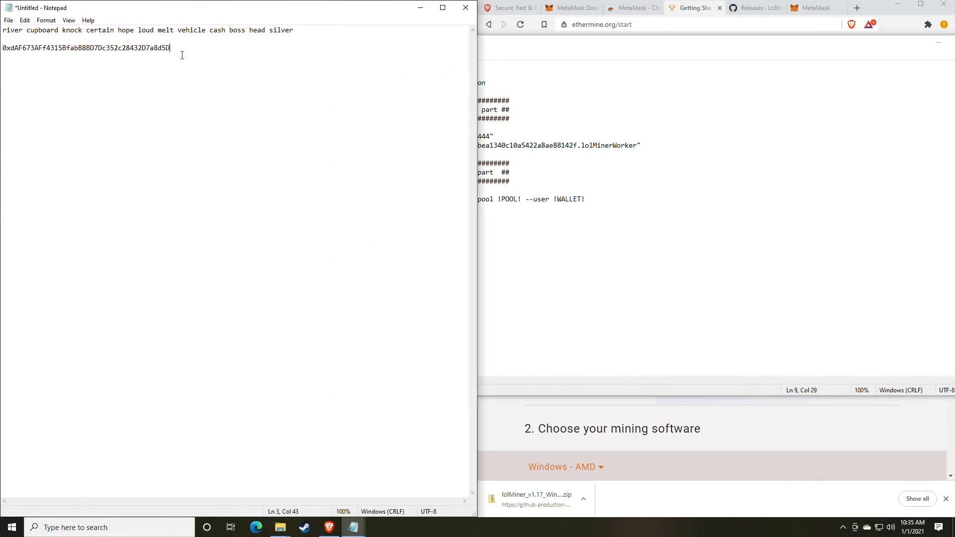
pyautogui.moveTo(181, 52); pyautogui.dragTo(2, 53)
pyautogui.hotkey('ctrl', 'c')
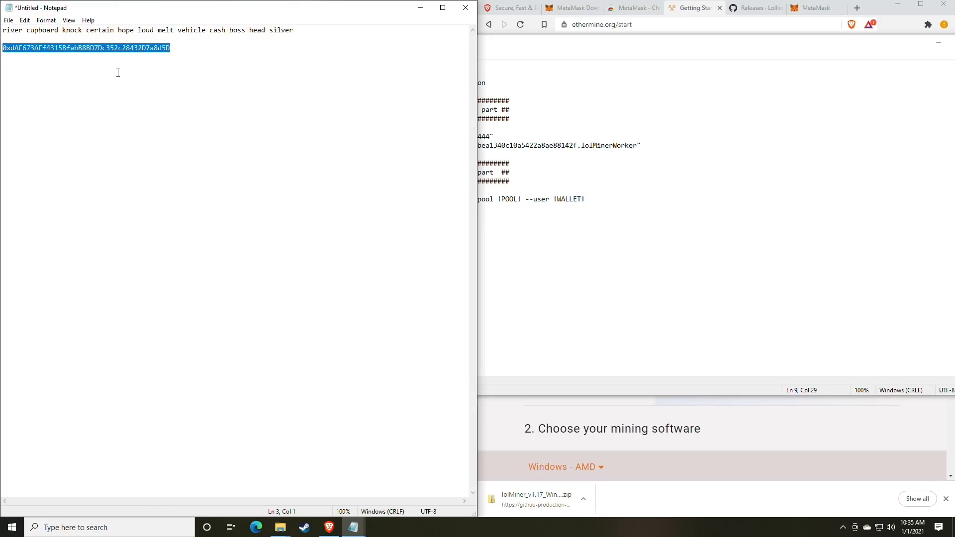
pyautogui.click(746, 214)
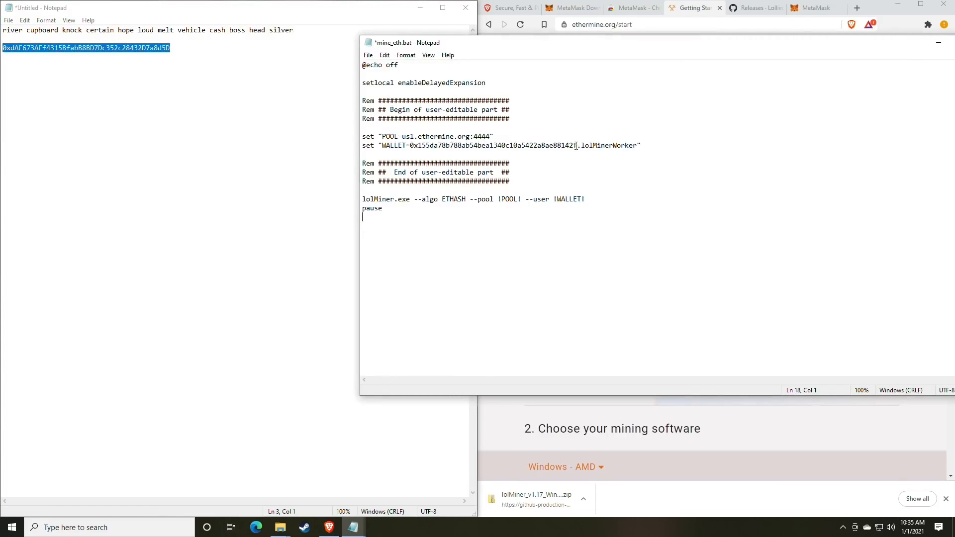
pyautogui.moveTo(579, 145); pyautogui.dragTo(412, 145)
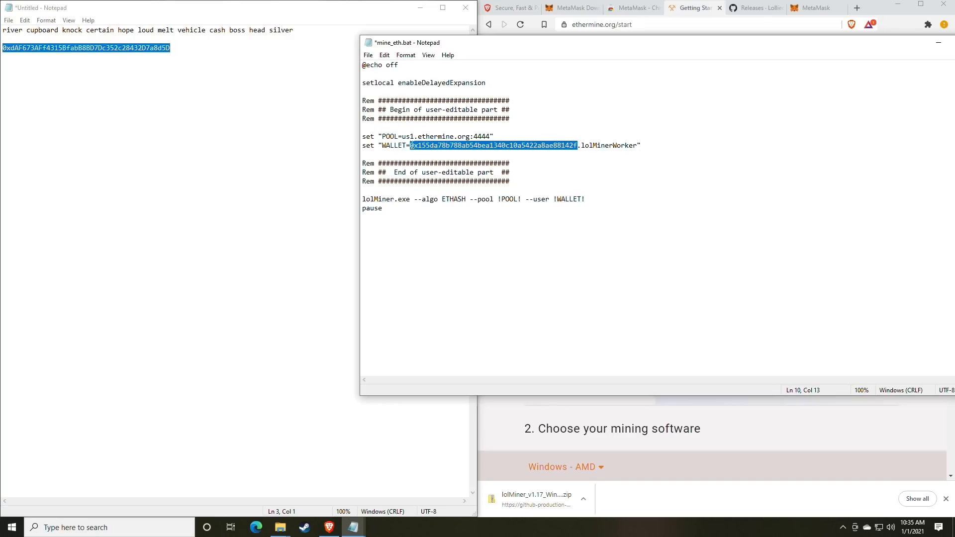
pyautogui.hotkey('ctrl', 'v')
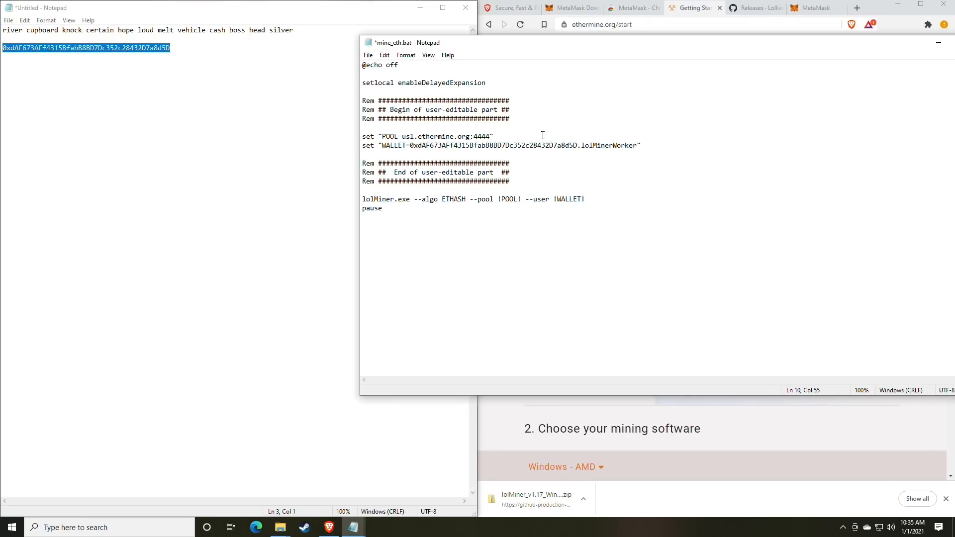
# Save the edited mine_eth.bat and return to the lolMiner 1.17 folder
pyautogui.click(368, 56)
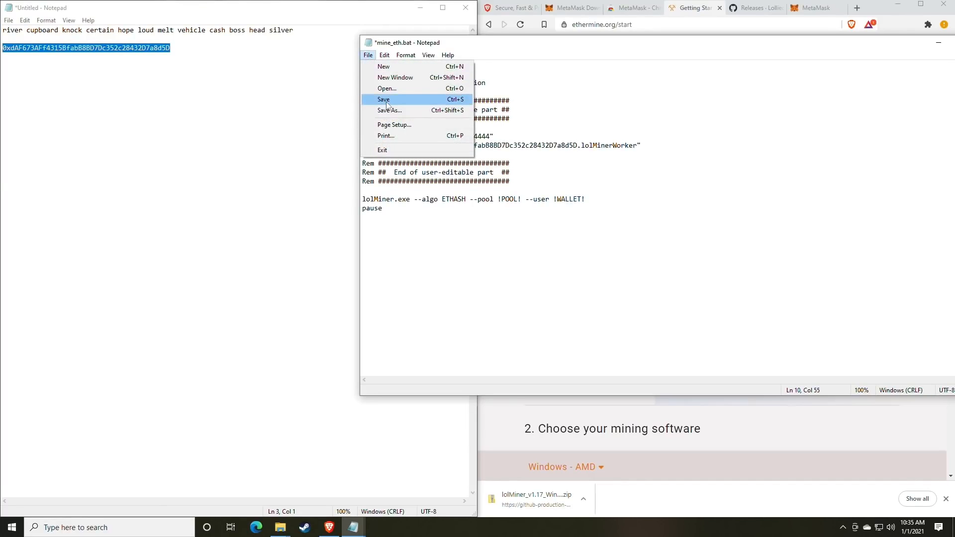
pyautogui.click(388, 101)
pyautogui.click(305, 380)
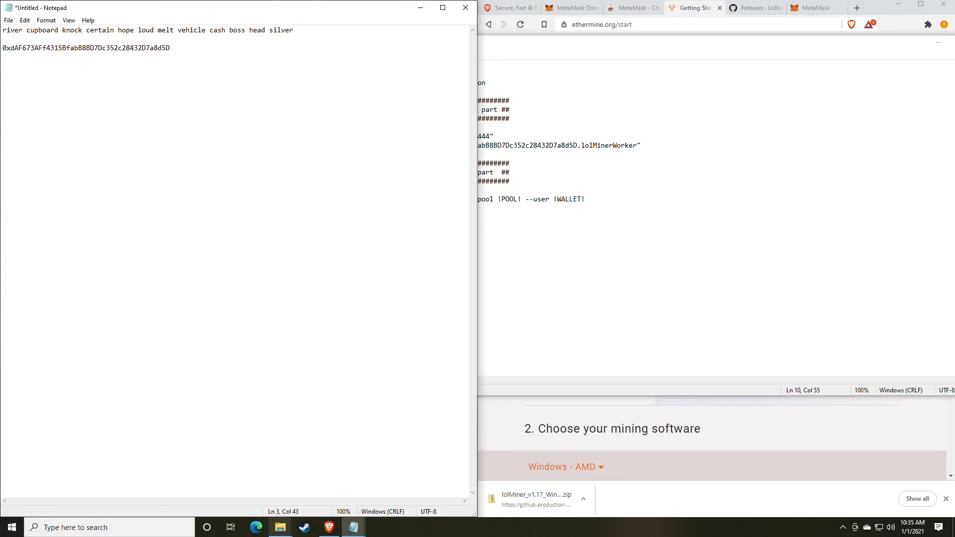
pyautogui.moveTo(281, 527)
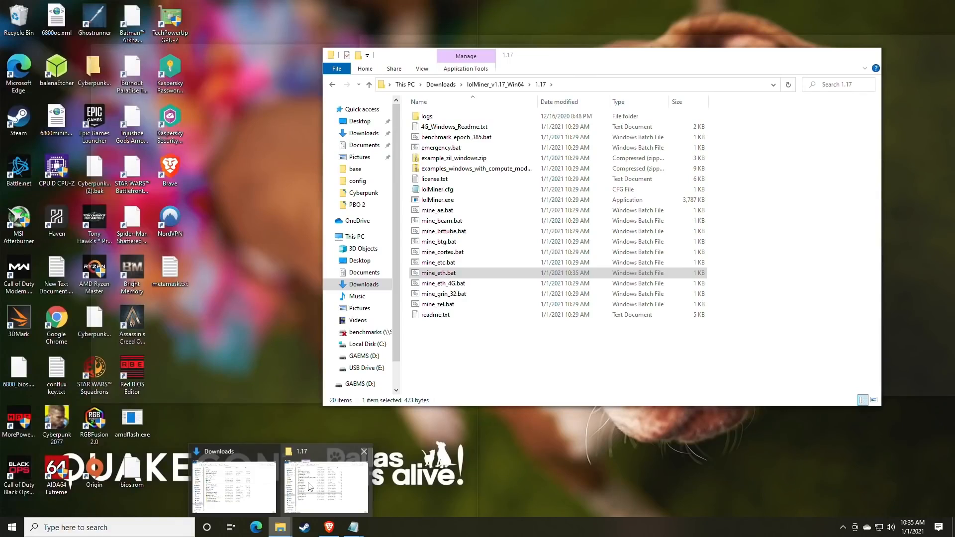
pyautogui.click(312, 486)
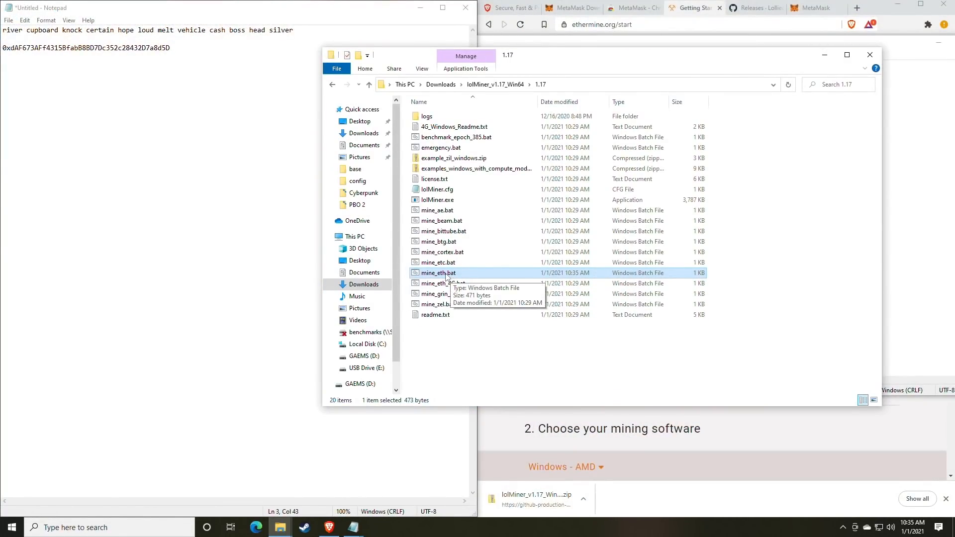
# Launch mine_eth.bat and inspect the first accepted share, with its 29 ms response and difficulty
pyautogui.doubleClick(447, 276)
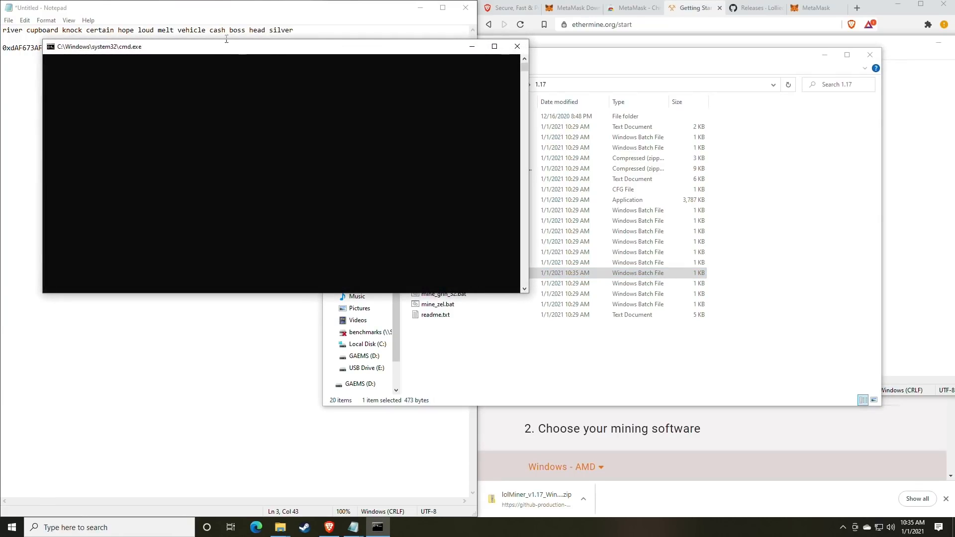
pyautogui.moveTo(222, 56); pyautogui.dragTo(478, 96)
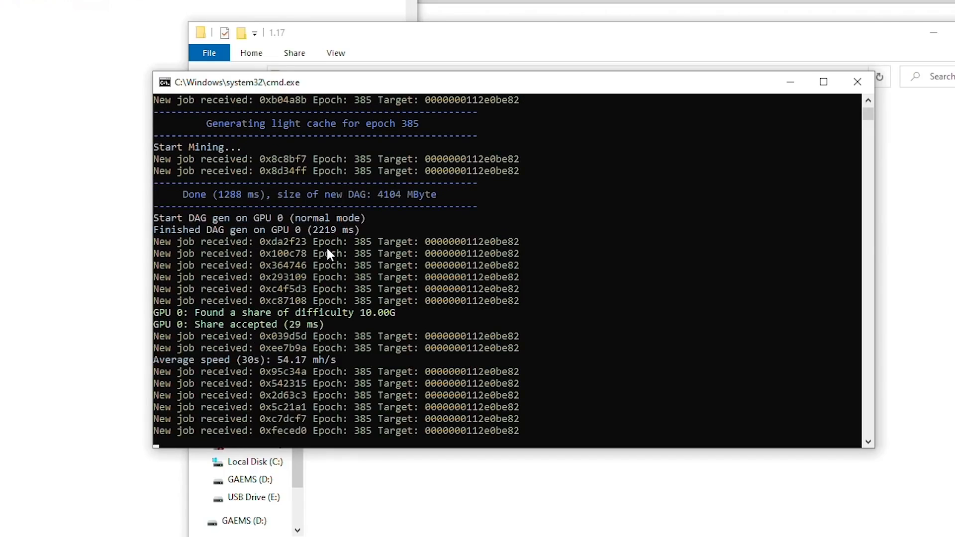
pyautogui.moveTo(198, 312); pyautogui.dragTo(393, 313)
pyautogui.click(199, 325)
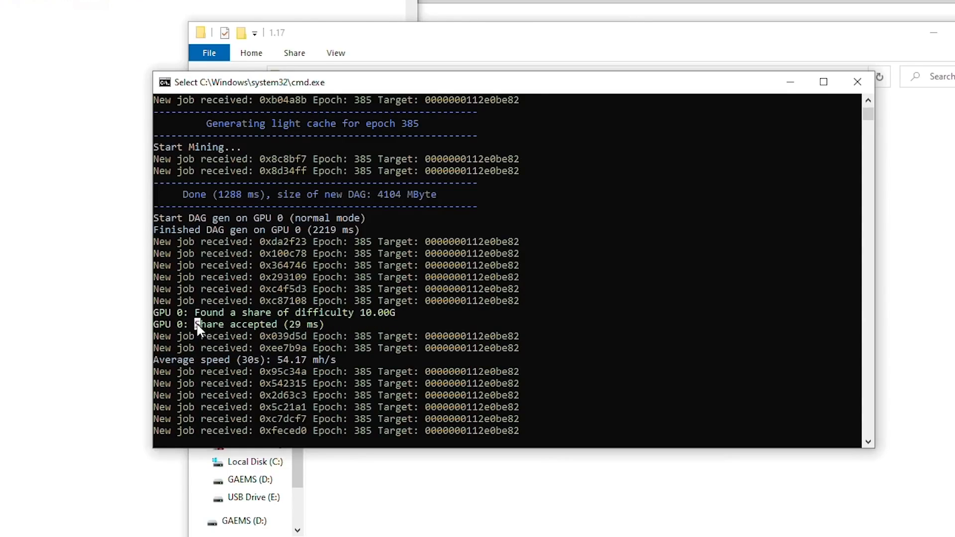
pyautogui.moveTo(197, 323); pyautogui.dragTo(273, 325)
pyautogui.click(293, 325)
pyautogui.click(345, 314)
# Pause the miner output to read the average speed, rising from 54.17 to 61.90 mh/s
pyautogui.moveTo(279, 361); pyautogui.dragTo(306, 363)
pyautogui.click(281, 362)
pyautogui.moveTo(280, 361); pyautogui.dragTo(307, 362)
pyautogui.rightClick(303, 363)
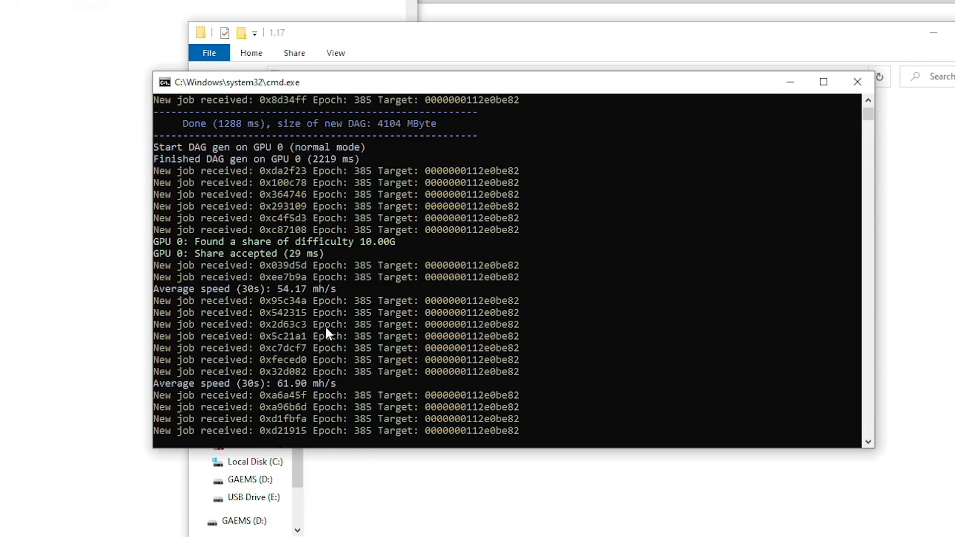
pyautogui.click(280, 384)
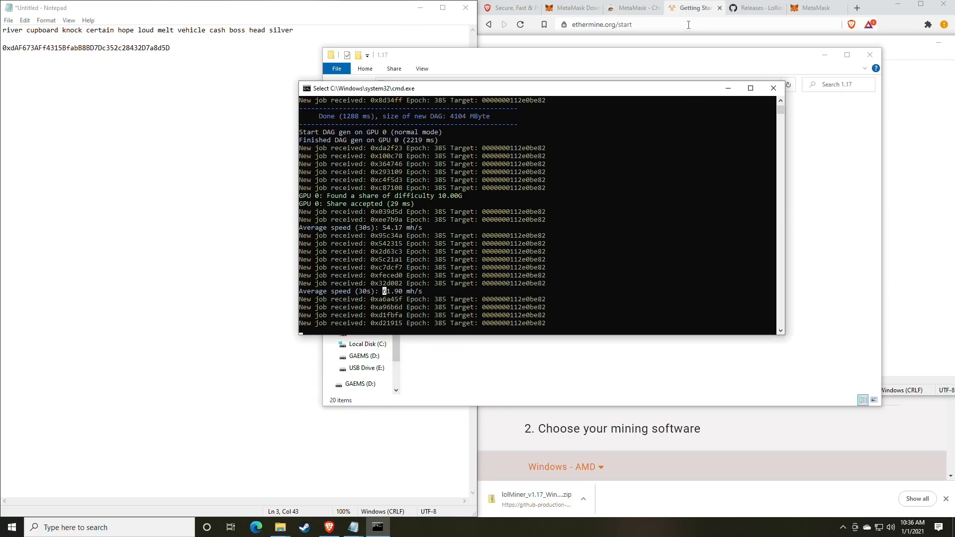
# Load whattomine.com in the browser
pyautogui.click(751, 10)
pyautogui.click(821, 11)
pyautogui.click(700, 24)
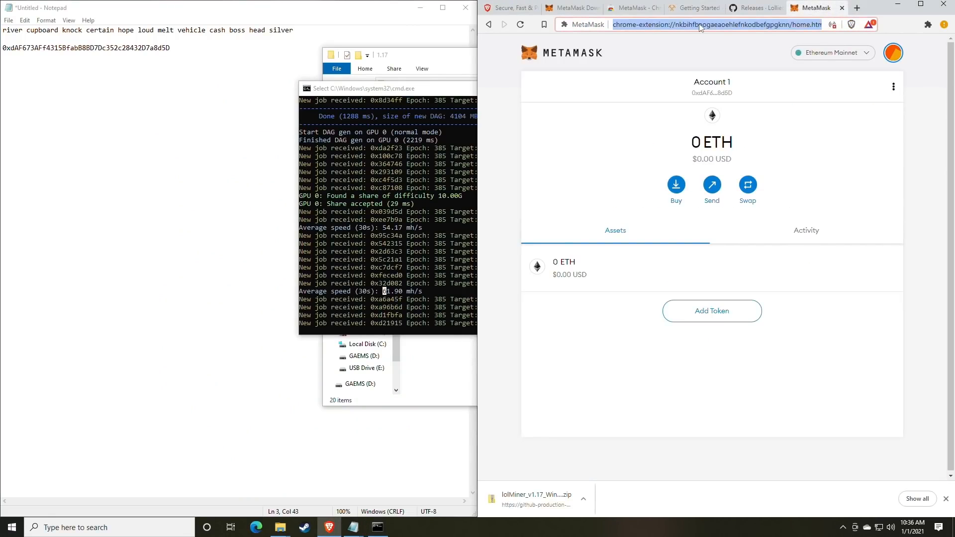
pyautogui.write('what')
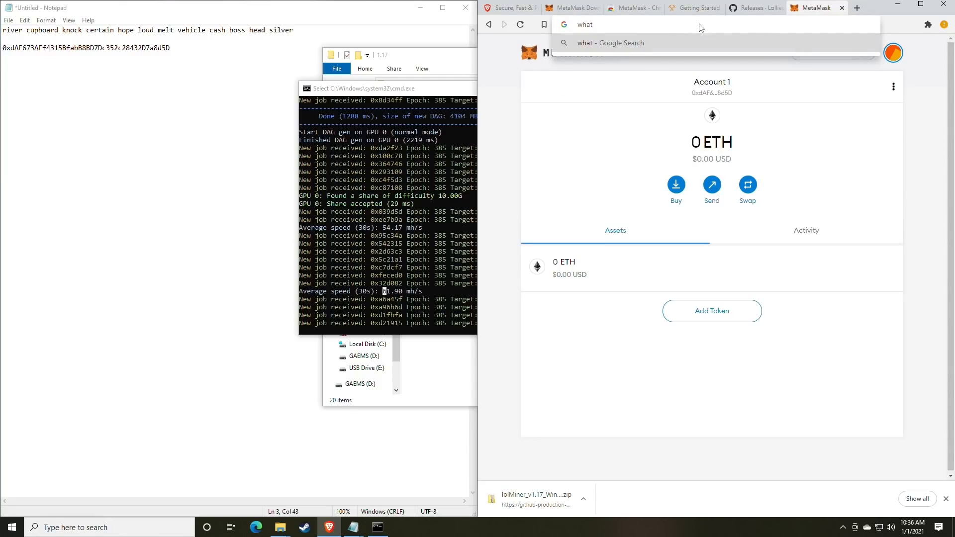
pyautogui.write('tomine.com')
pyautogui.press('Return')
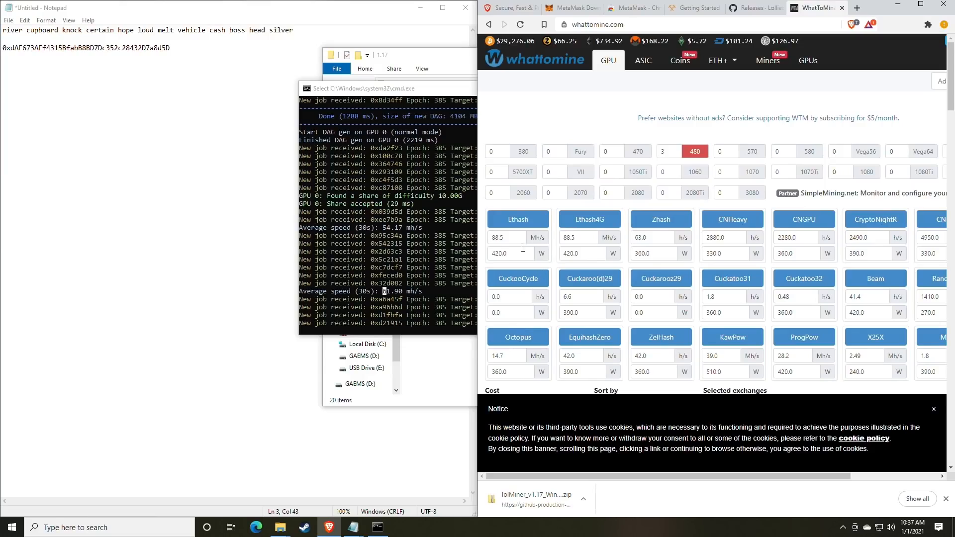
# Calculate profit for 61 Mh/s Ethash with no wattage; Ethereum earns about $2.78 daily
pyautogui.click(517, 241)
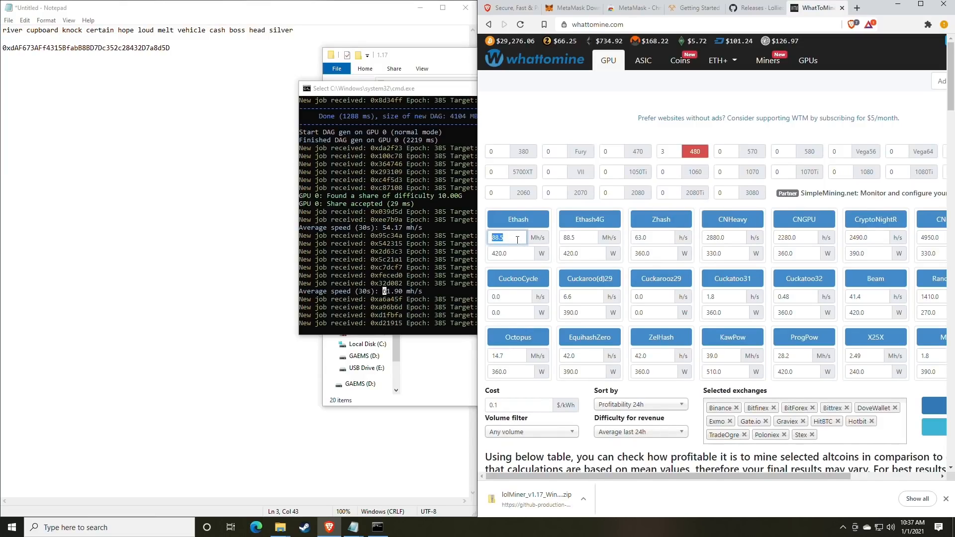
pyautogui.write('61')
pyautogui.click(513, 249)
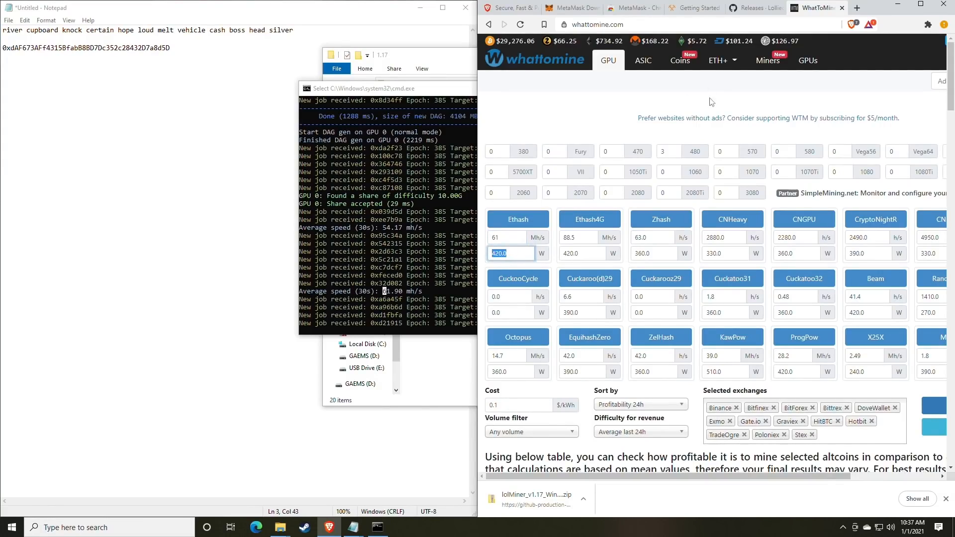
pyautogui.scroll(-3, 521, 260)
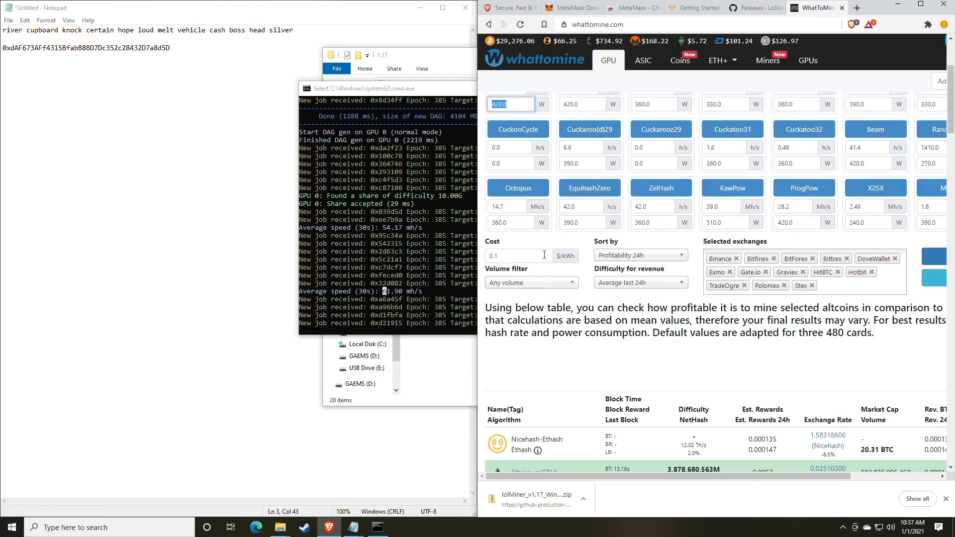
pyautogui.press('BackSpace')
pyautogui.scroll(1, 662, 271)
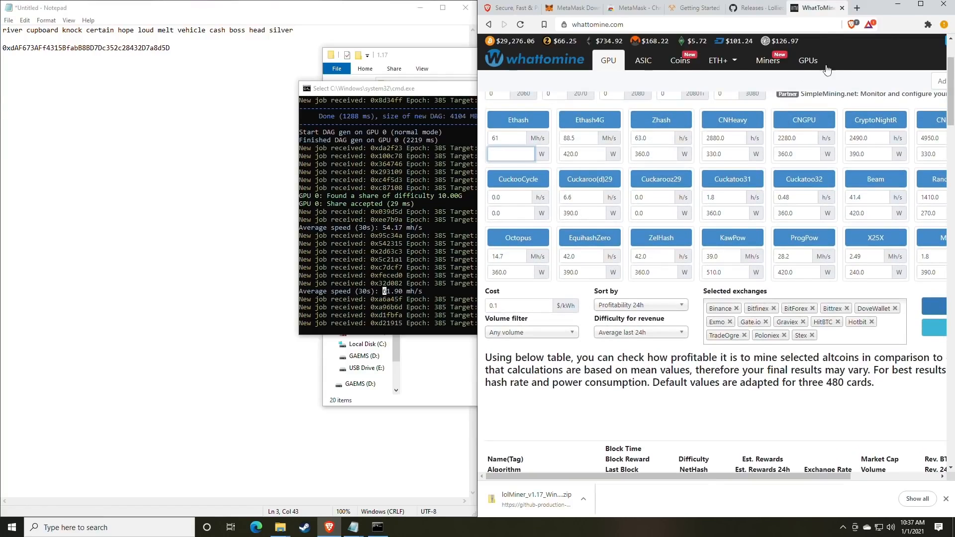
pyautogui.click(921, 4)
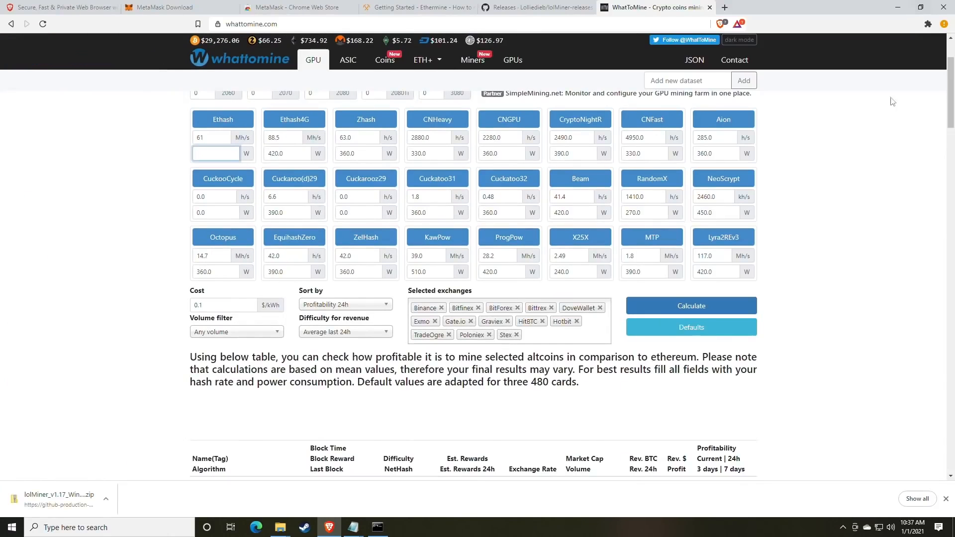
pyautogui.click(678, 307)
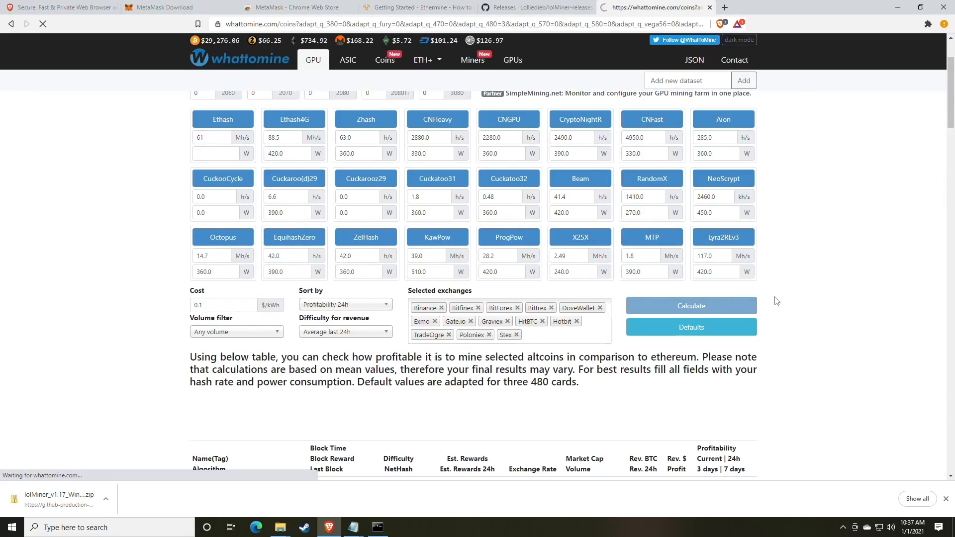
pyautogui.scroll(-6, 558, 340)
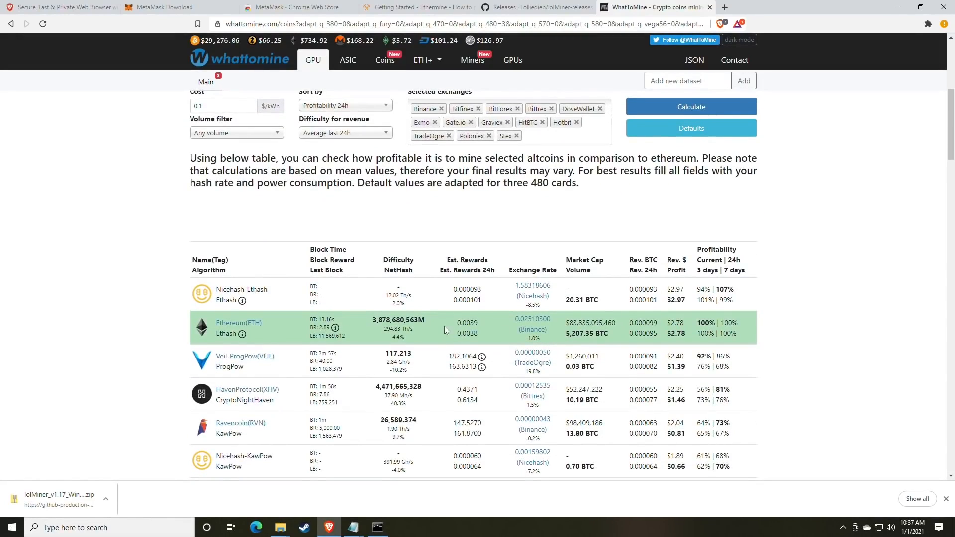
pyautogui.doubleClick(685, 334)
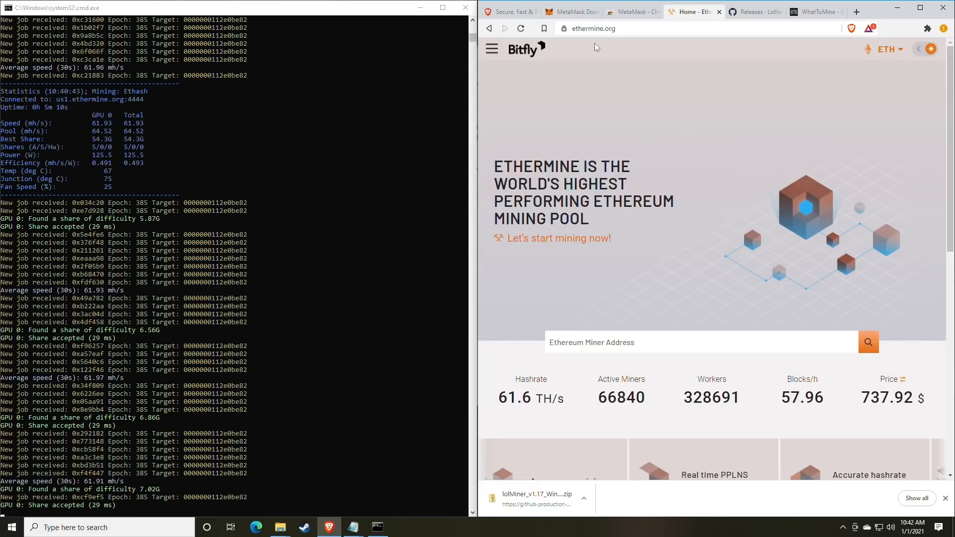
# Copy the wallet address from mine_eth.bat in Notepad
pyautogui.click(493, 51)
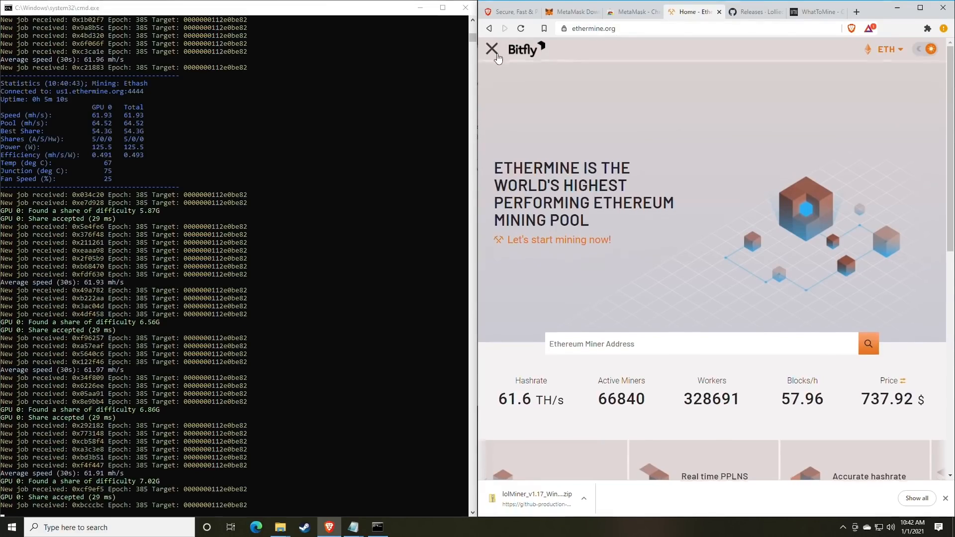
pyautogui.click(507, 83)
pyautogui.scroll(-4, 567, 244)
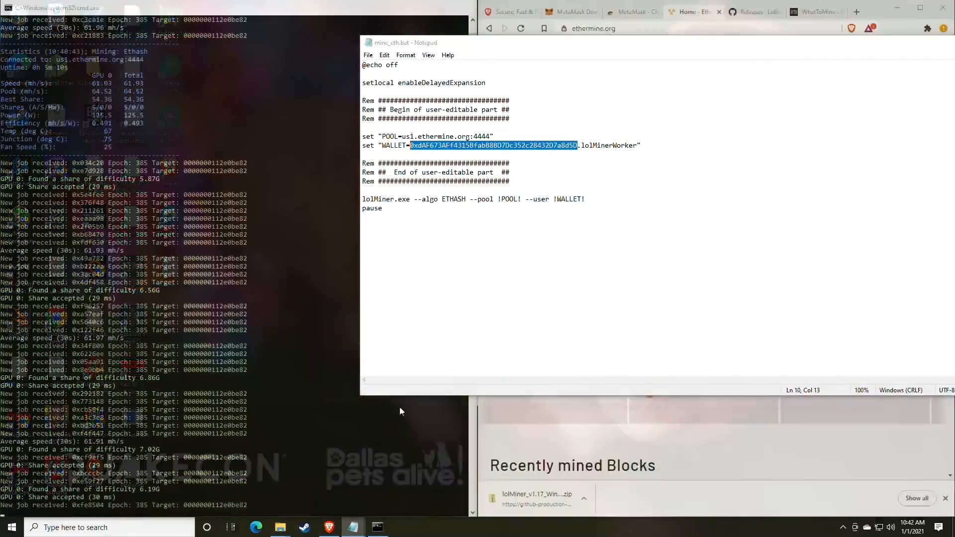
pyautogui.click(378, 480)
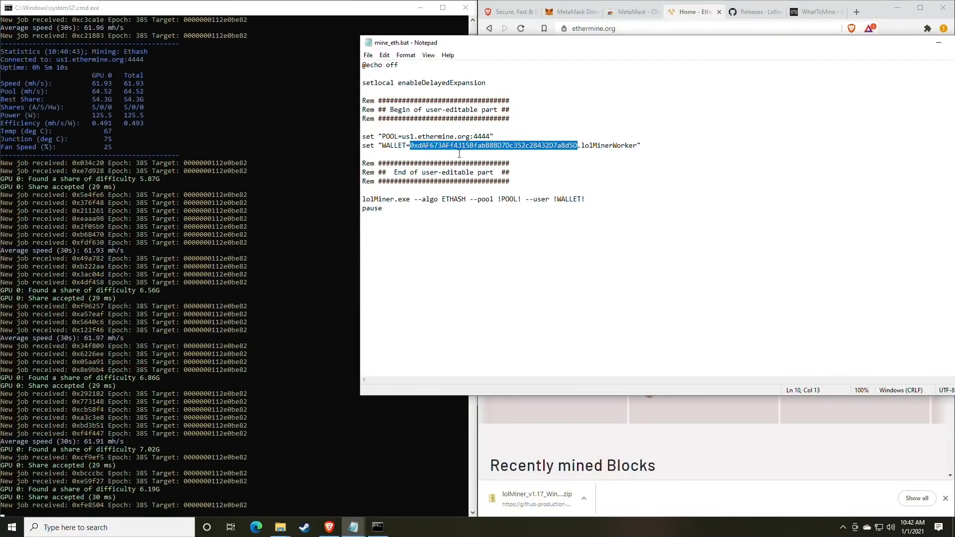
pyautogui.rightClick(459, 147)
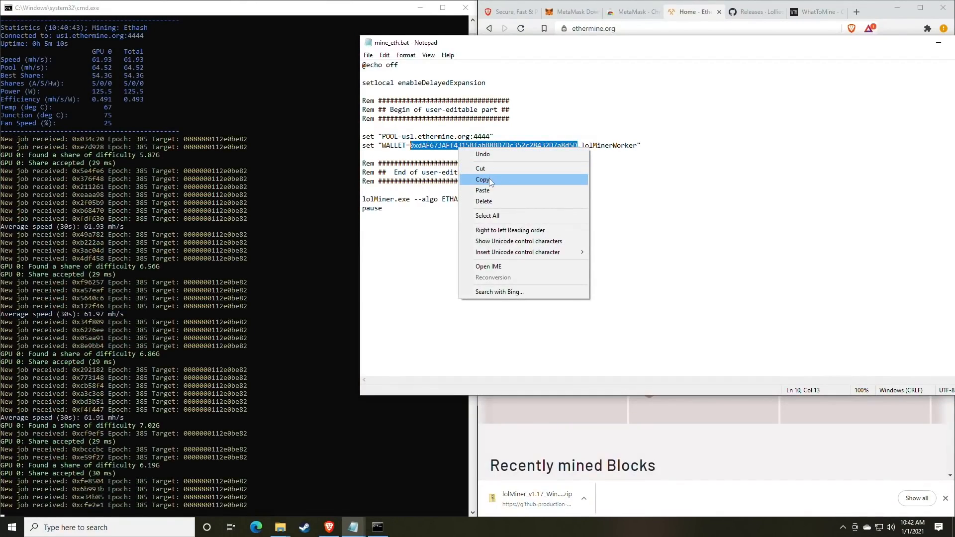
pyautogui.click(490, 180)
# Paste the wallet address into Ethermine's Miner Address field and search for its dashboard
pyautogui.moveTo(632, 46); pyautogui.dragTo(450, 120)
pyautogui.click(699, 74)
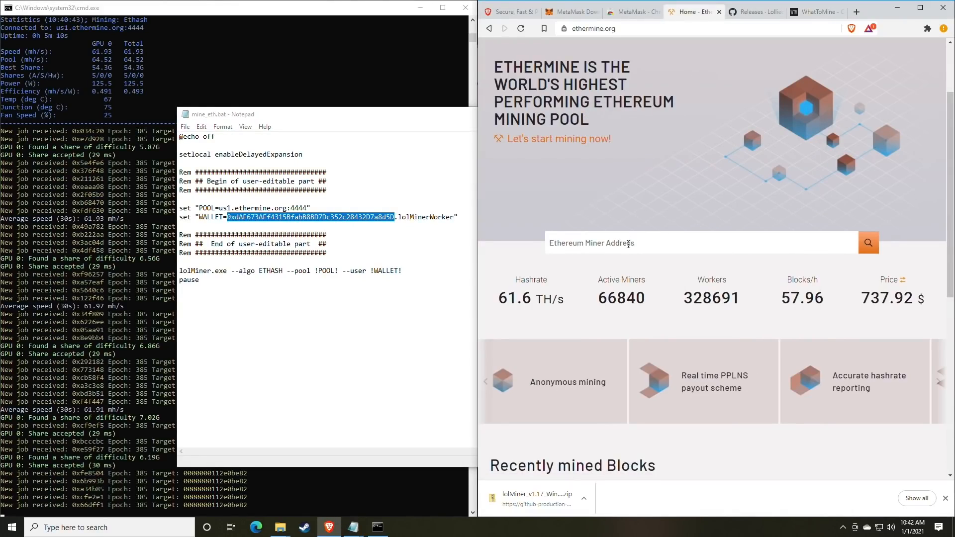
pyautogui.click(628, 244)
pyautogui.rightClick(609, 247)
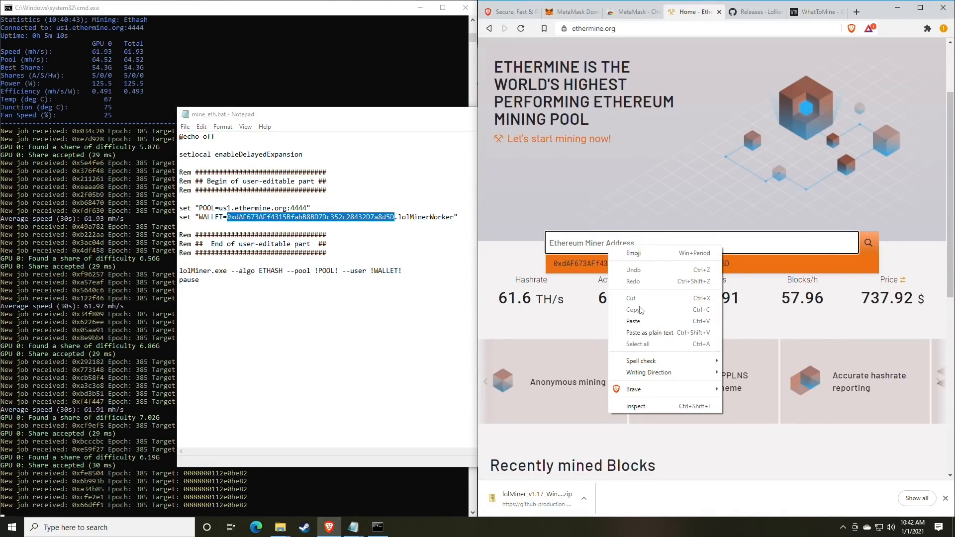
pyautogui.click(633, 320)
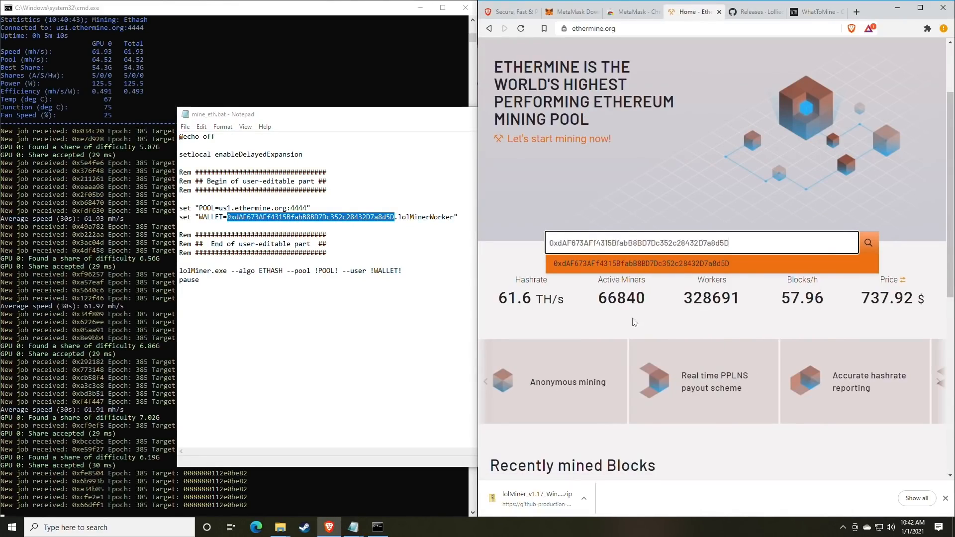
pyautogui.click(869, 246)
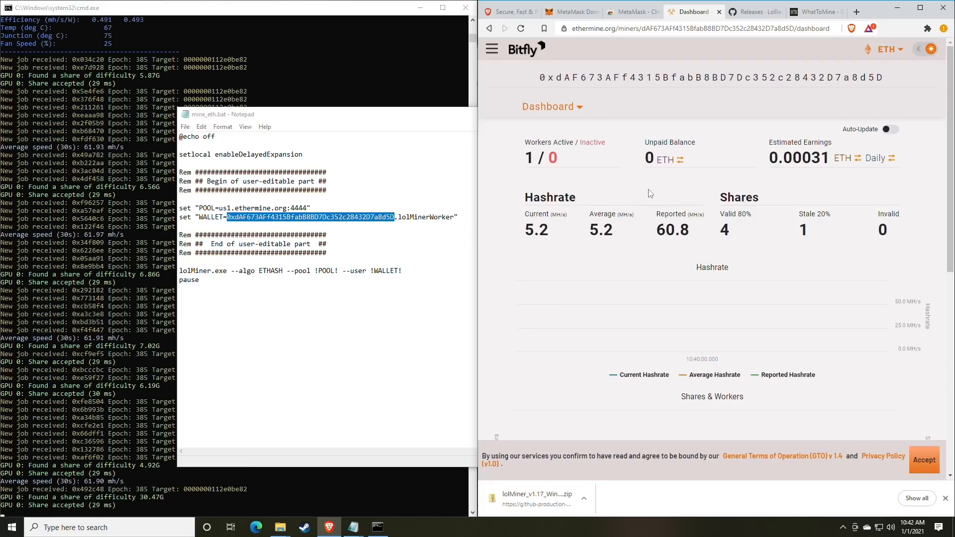
pyautogui.scroll(-1, 639, 195)
pyautogui.scroll(1, 639, 195)
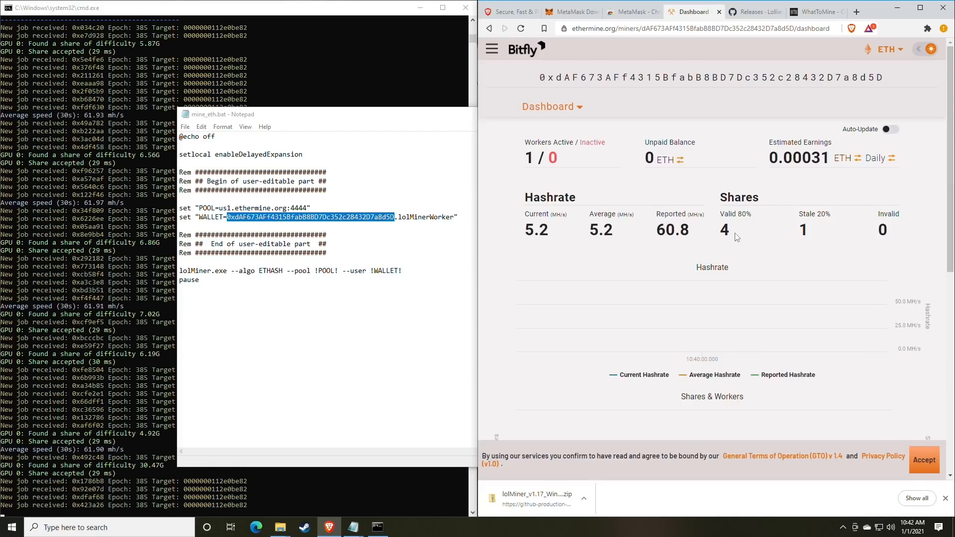
pyautogui.moveTo(706, 234); pyautogui.dragTo(655, 235)
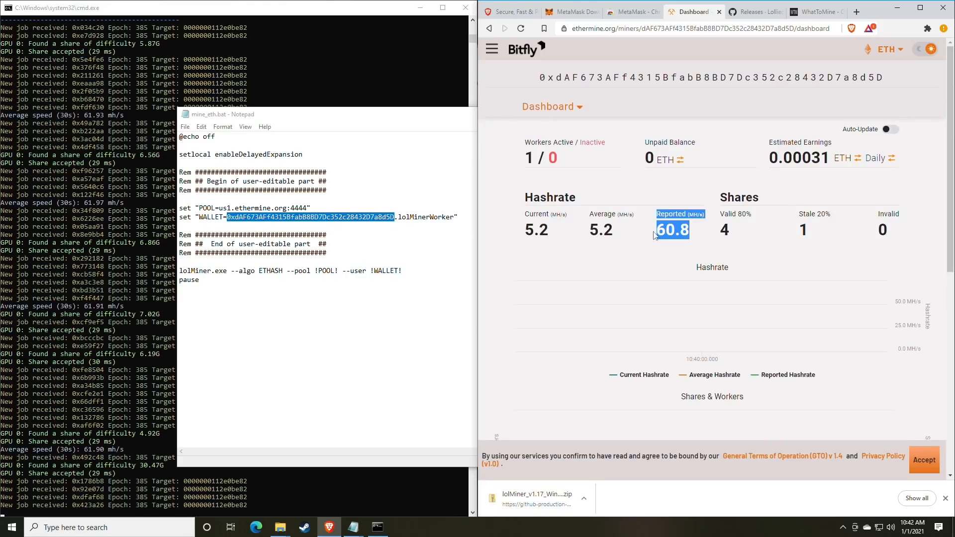
pyautogui.click(693, 235)
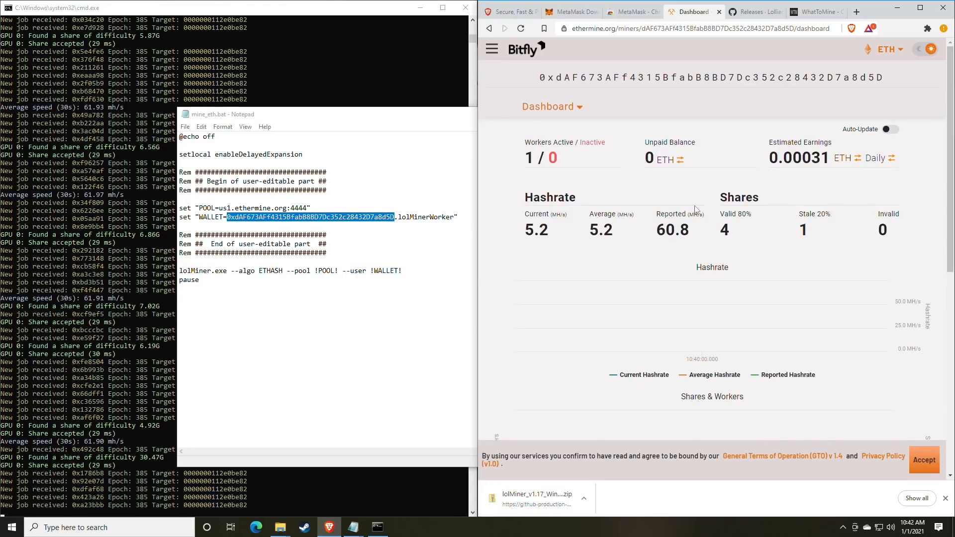
pyautogui.scroll(-1, 688, 205)
pyautogui.moveTo(550, 181)
pyautogui.mouseDown()
pyautogui.moveTo(726, 182)
pyautogui.moveTo(536, 182)
pyautogui.mouseUp()
pyautogui.click(572, 182)
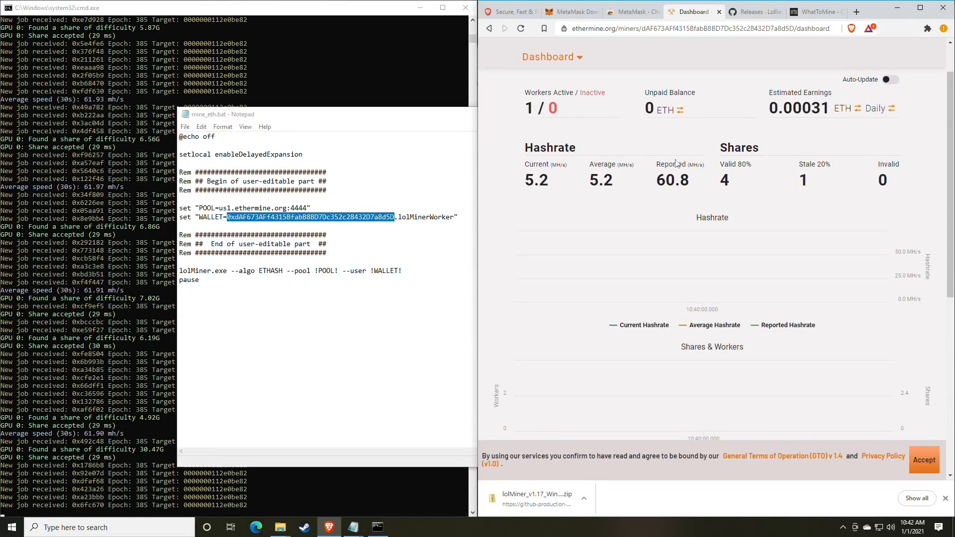
pyautogui.moveTo(564, 94); pyautogui.dragTo(653, 109)
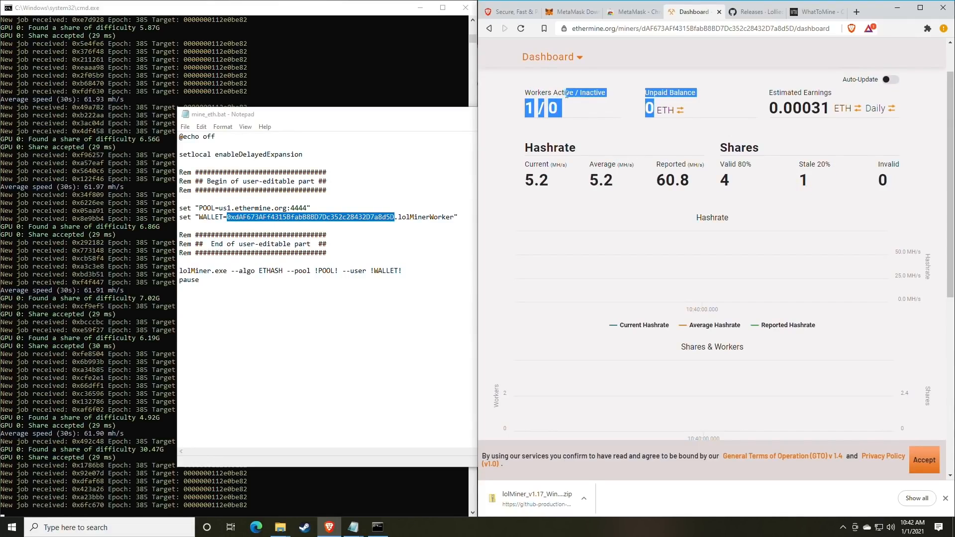
pyautogui.click(572, 110)
pyautogui.moveTo(549, 108); pyautogui.dragTo(559, 109)
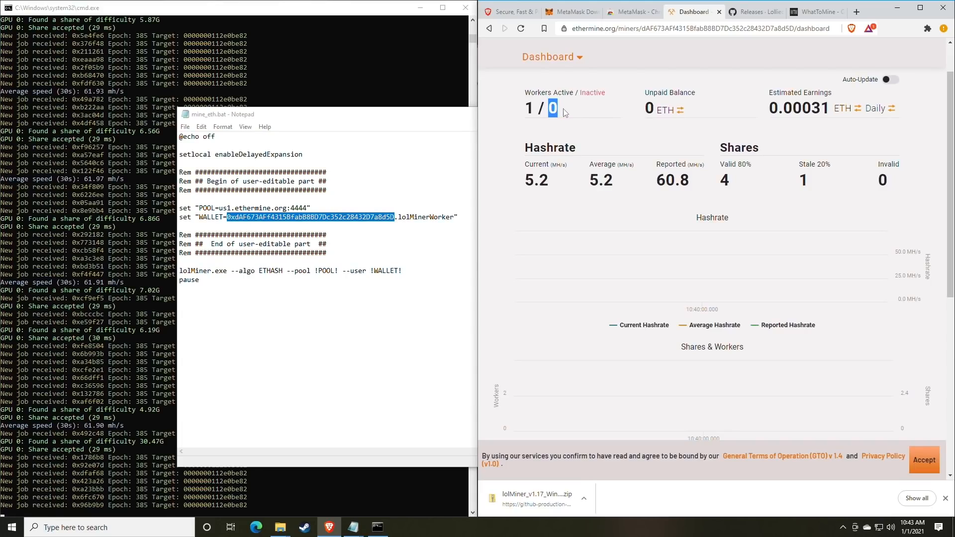
pyautogui.click(550, 110)
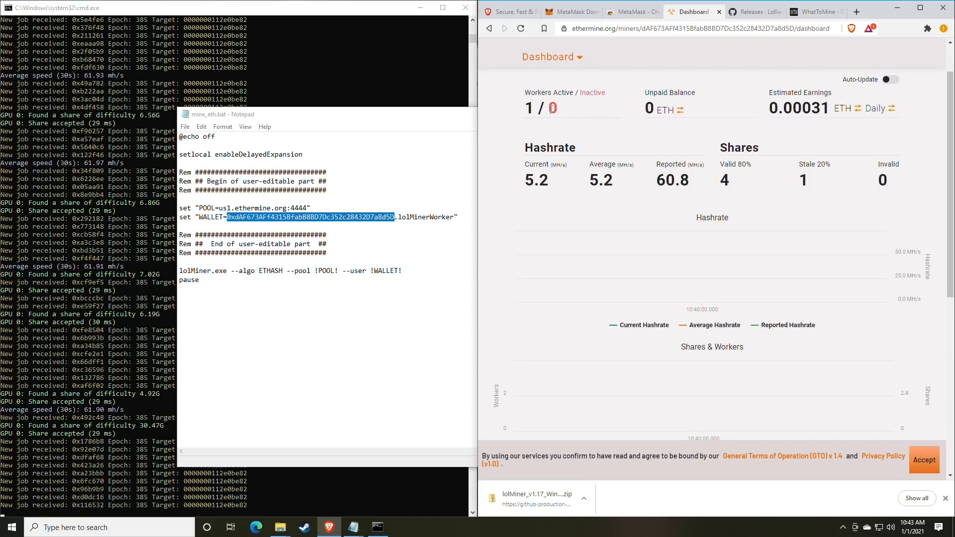
pyautogui.moveTo(549, 110); pyautogui.dragTo(563, 113)
pyautogui.click(580, 115)
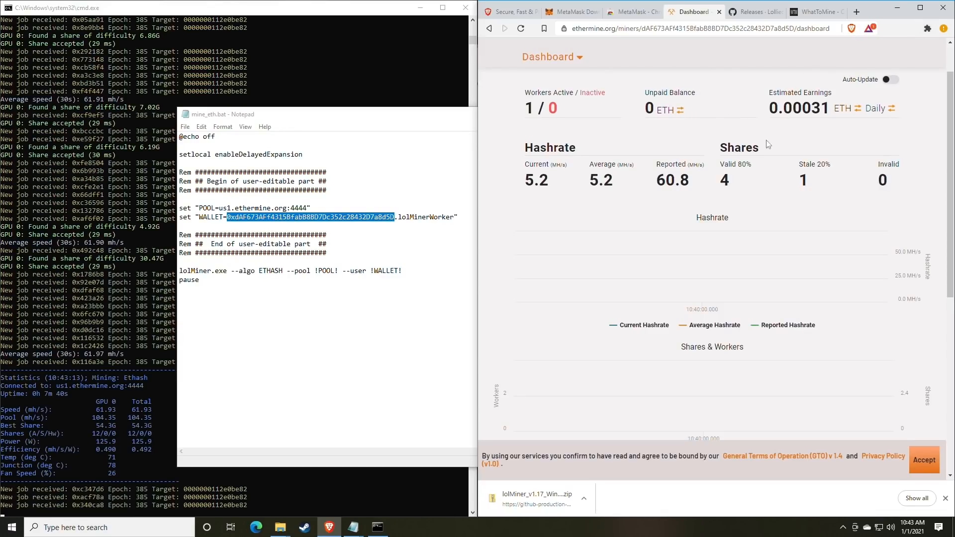
pyautogui.scroll(1, 758, 154)
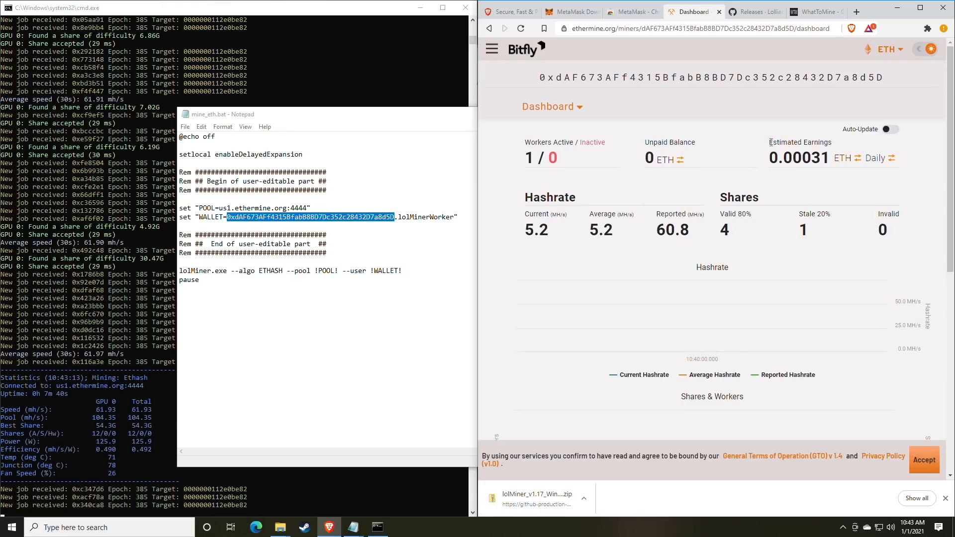
pyautogui.moveTo(770, 142); pyautogui.dragTo(831, 144)
pyautogui.click(813, 159)
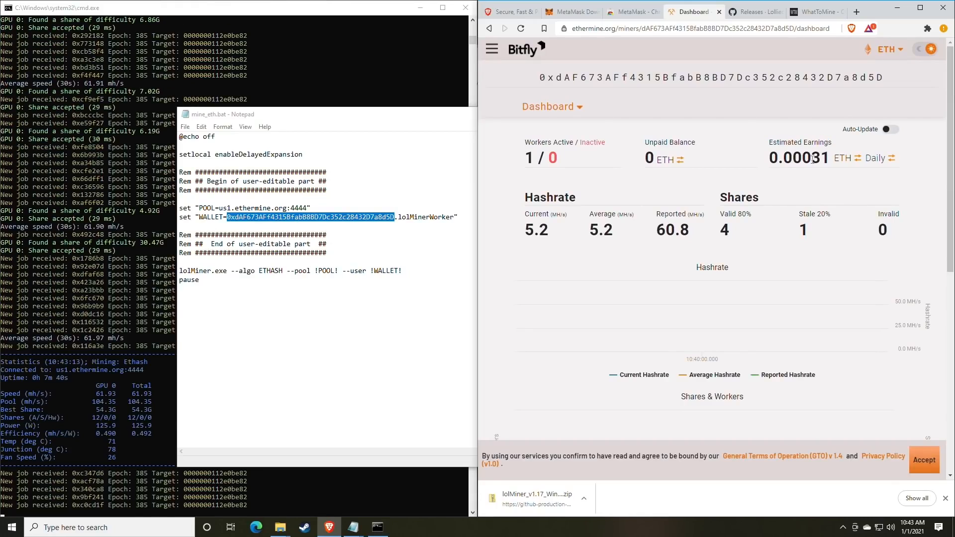
# Show estimated earnings per month in USD instead of ETH
pyautogui.click(876, 161)
pyautogui.click(876, 161)
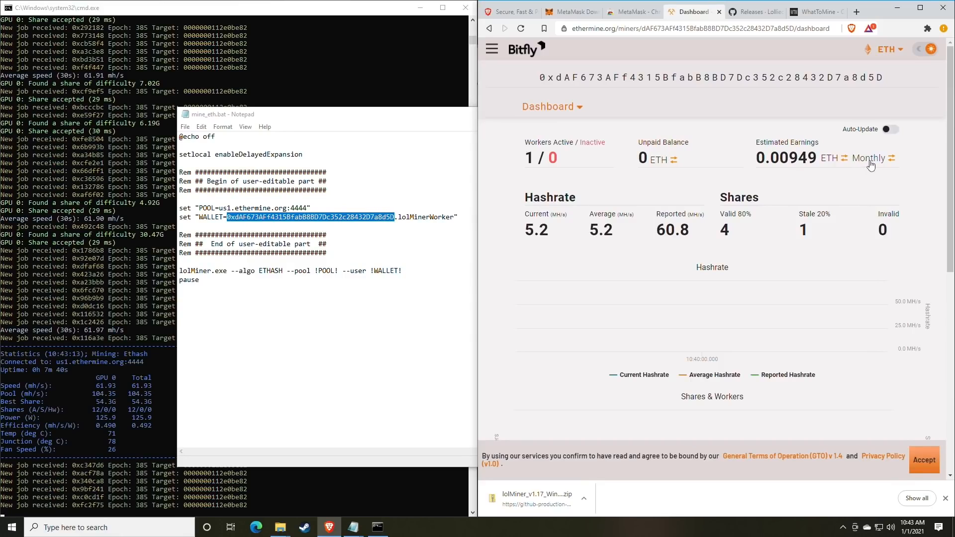
pyautogui.click(835, 163)
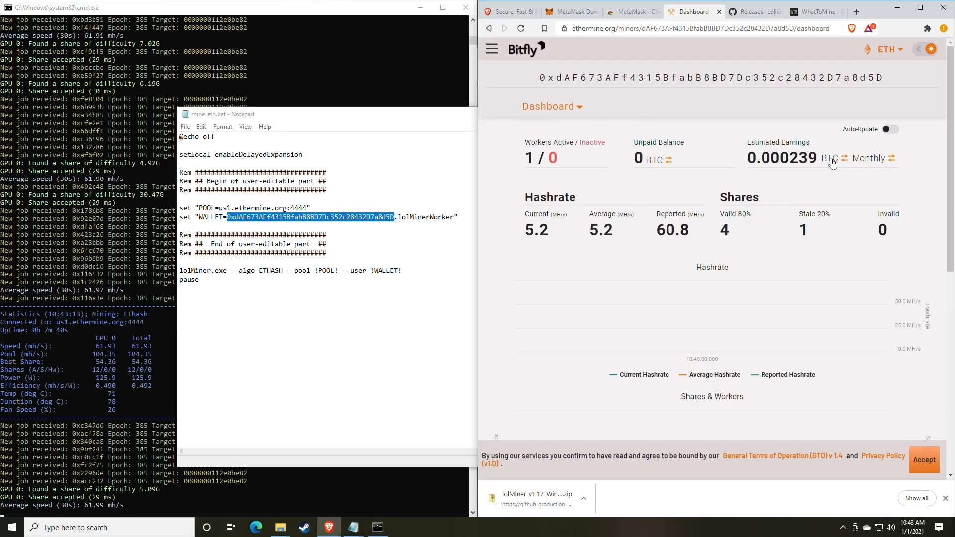
pyautogui.click(832, 162)
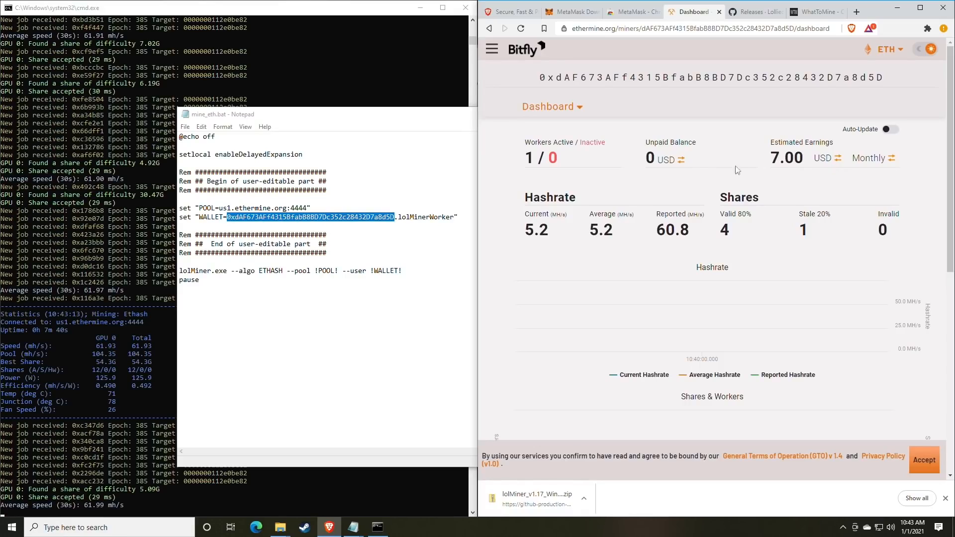
# Highlight the Estimated Earnings label and the reported hashrate and shares figures
pyautogui.moveTo(772, 144); pyautogui.dragTo(830, 143)
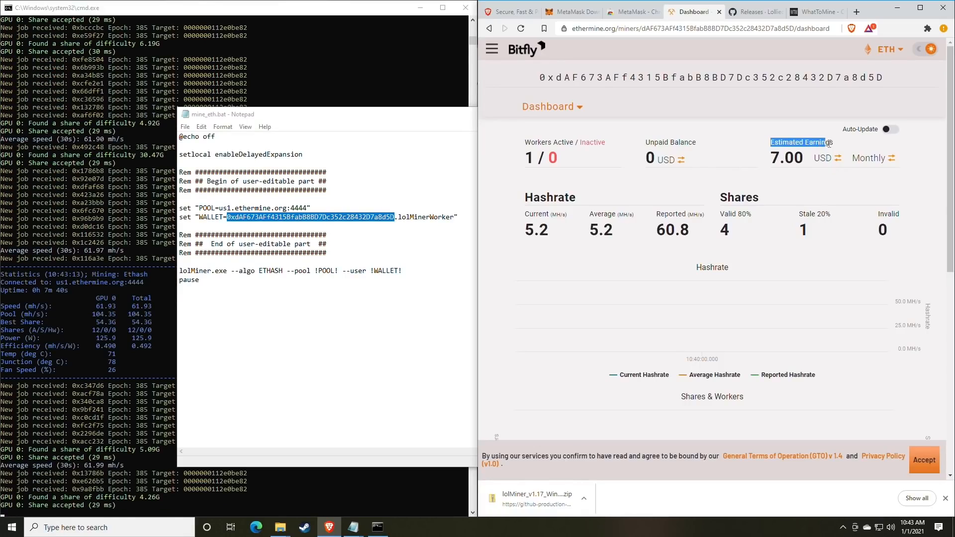
pyautogui.click(830, 143)
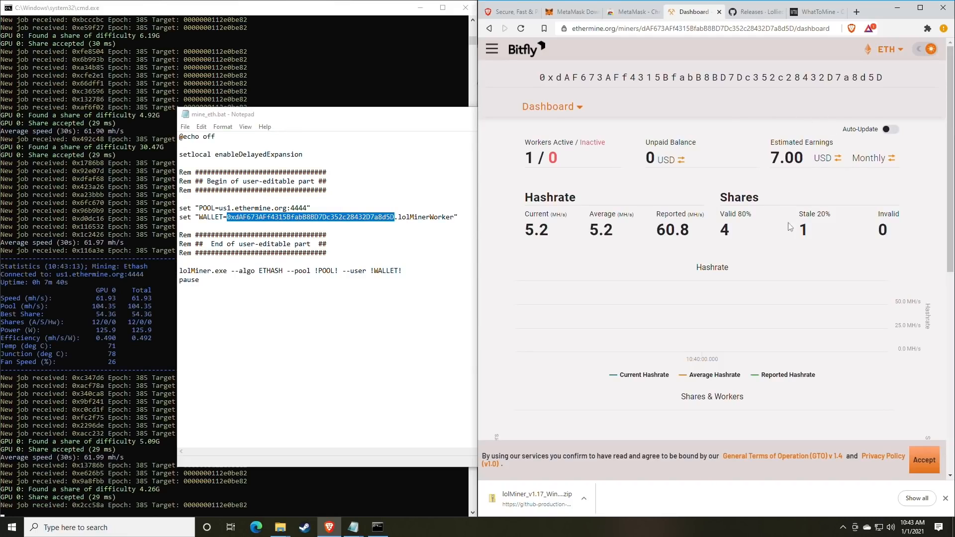
pyautogui.moveTo(714, 232); pyautogui.dragTo(683, 231)
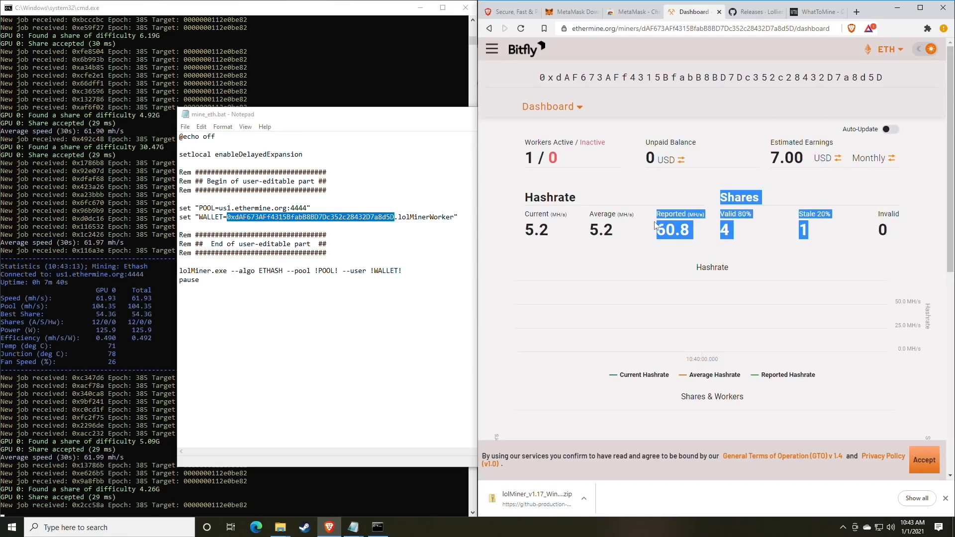
pyautogui.click(682, 231)
pyautogui.scroll(-1, 652, 204)
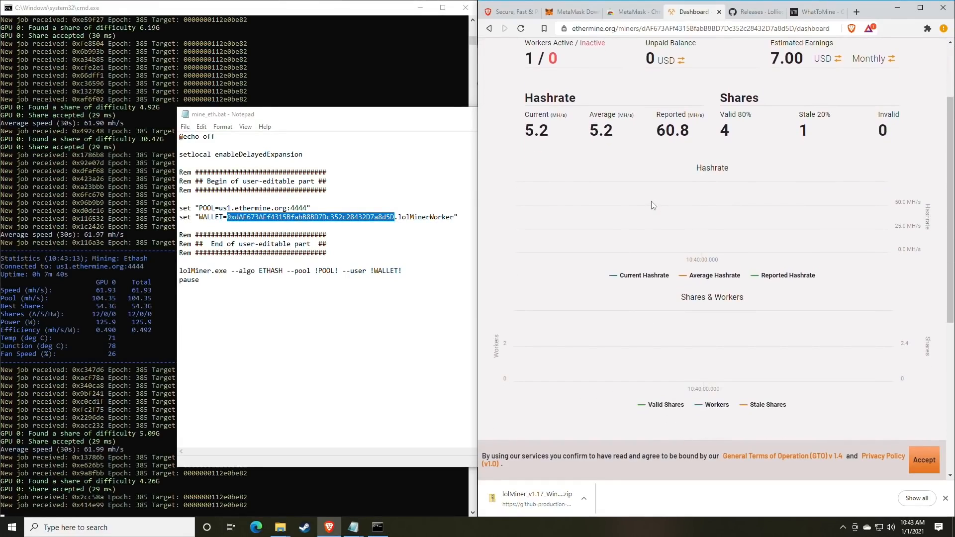
pyautogui.scroll(-1, 652, 205)
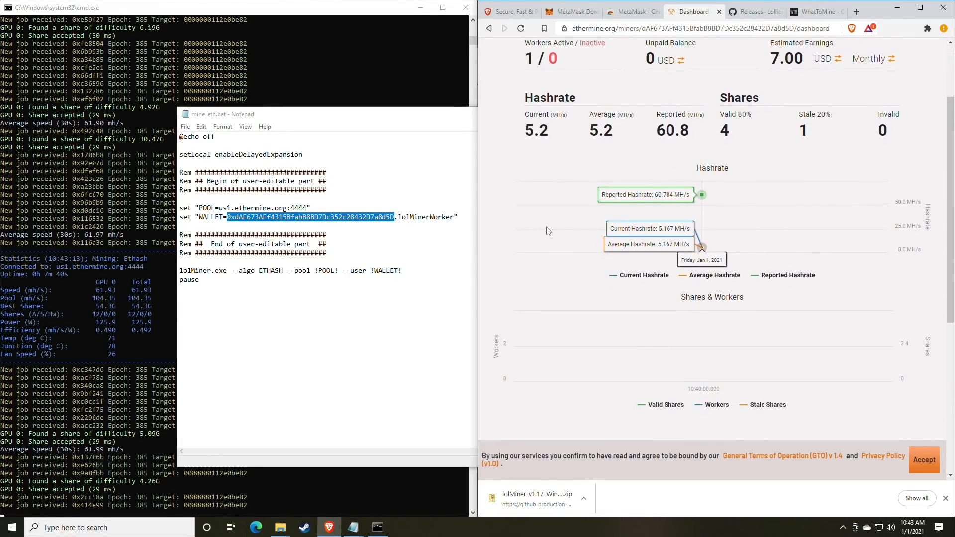
pyautogui.scroll(-1, 727, 252)
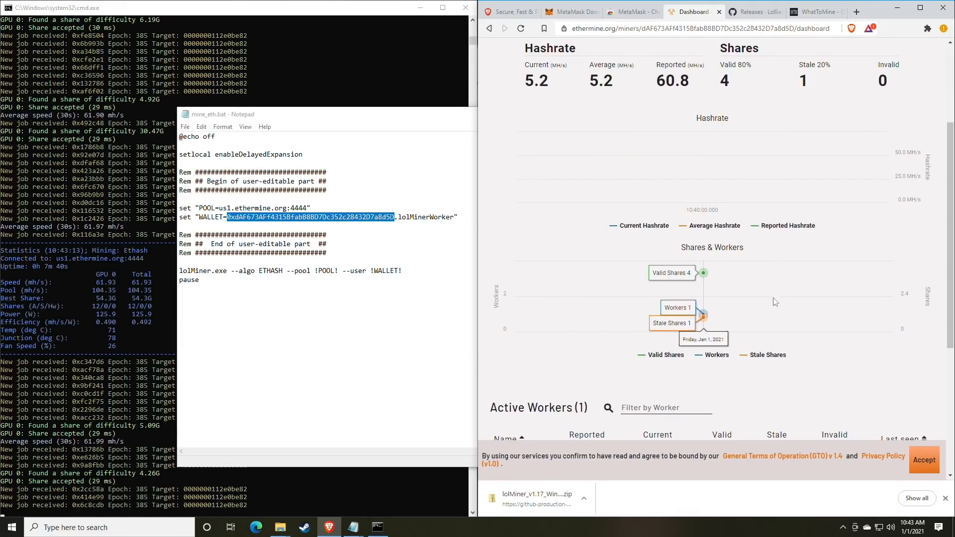
pyautogui.scroll(-1, 721, 286)
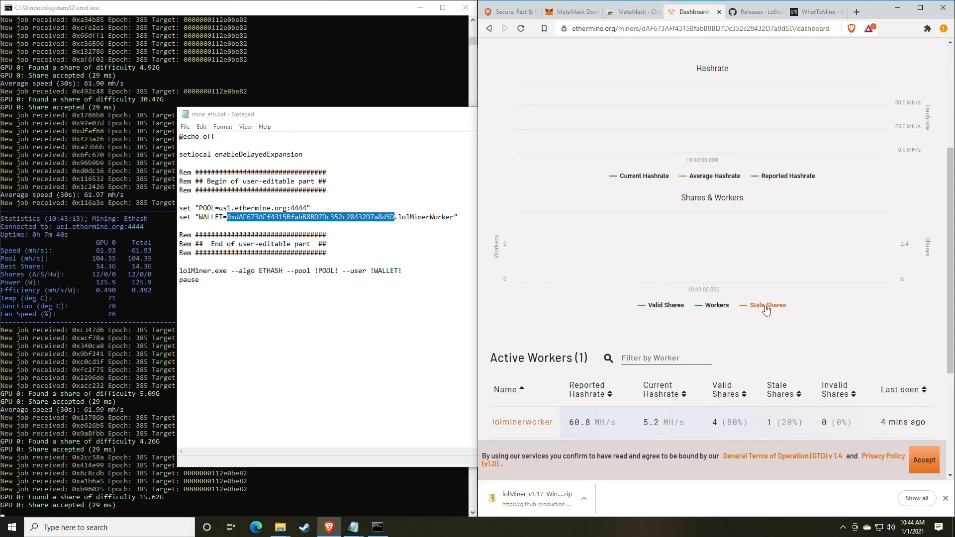
pyautogui.scroll(1, 767, 309)
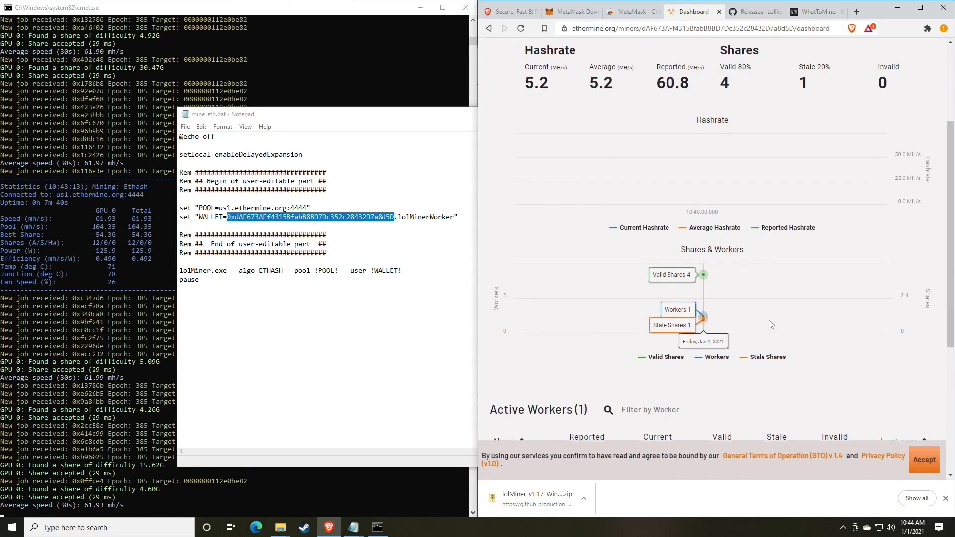
pyautogui.scroll(1, 771, 324)
pyautogui.scroll(-2, 769, 320)
pyautogui.scroll(4, 769, 320)
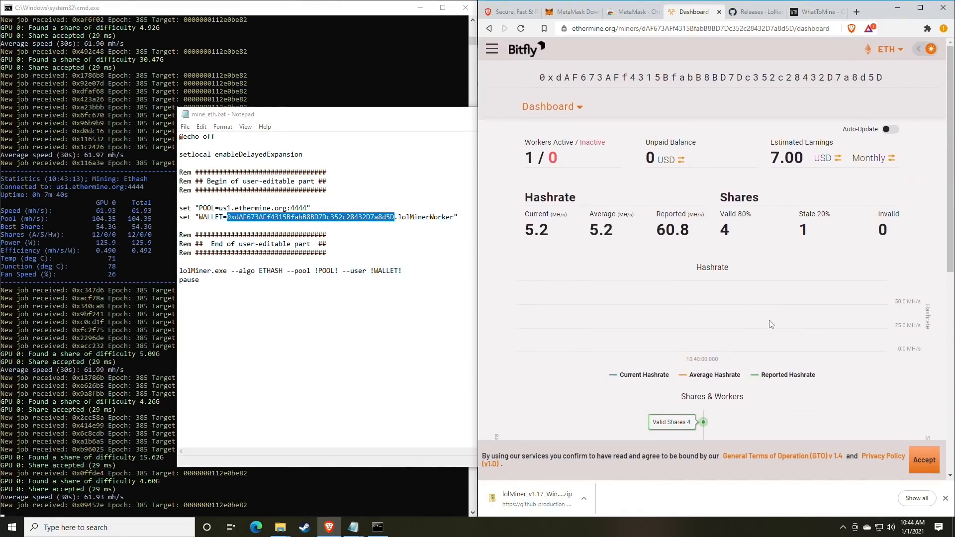
# In Ethermine Settings, replace the payment threshold of 1 with 0.05 ETH, then return to Dashboard
pyautogui.click(579, 109)
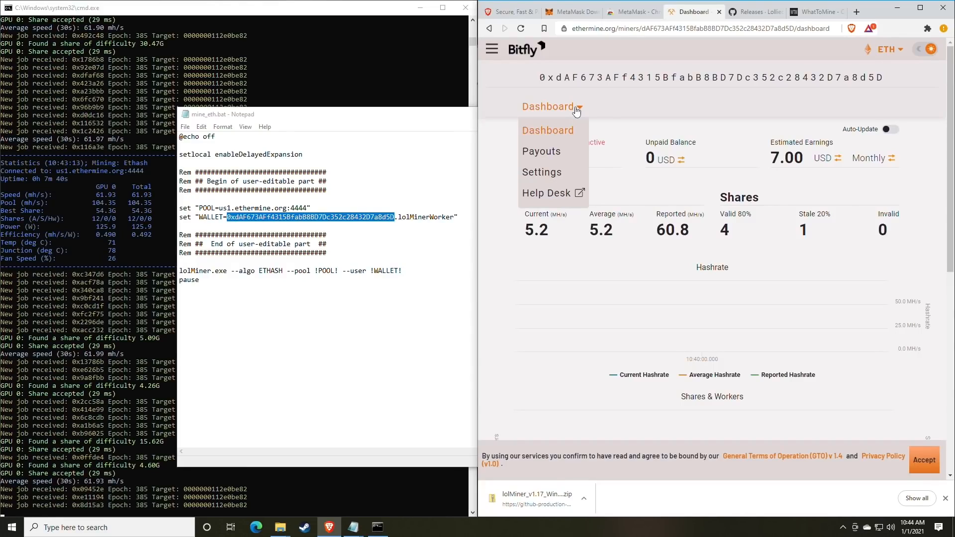
pyautogui.click(552, 174)
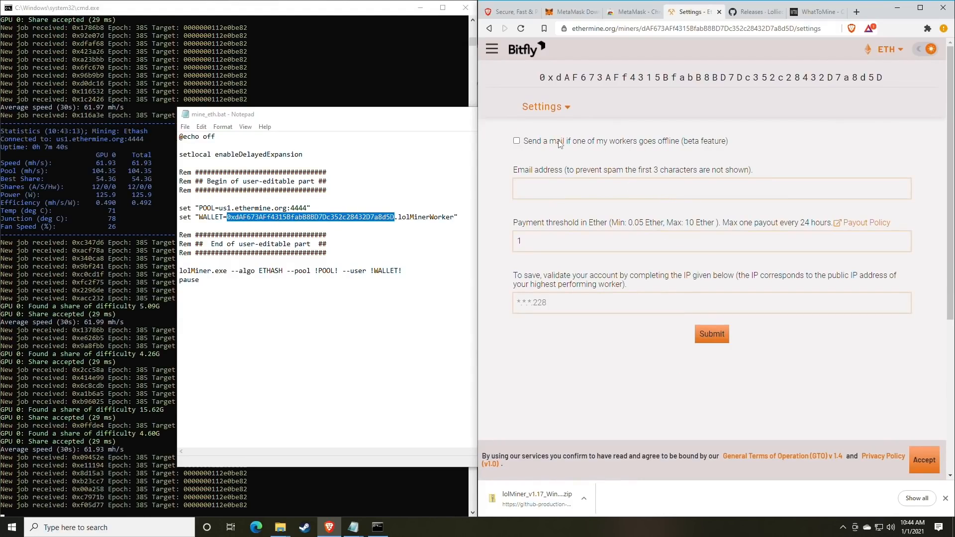
pyautogui.click(552, 189)
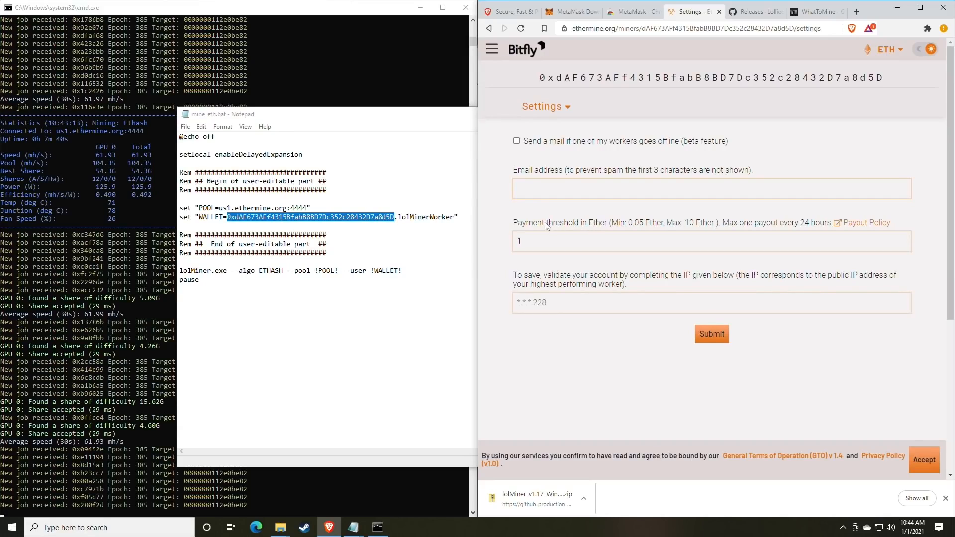
pyautogui.moveTo(519, 224); pyautogui.dragTo(599, 225)
pyautogui.click(588, 249)
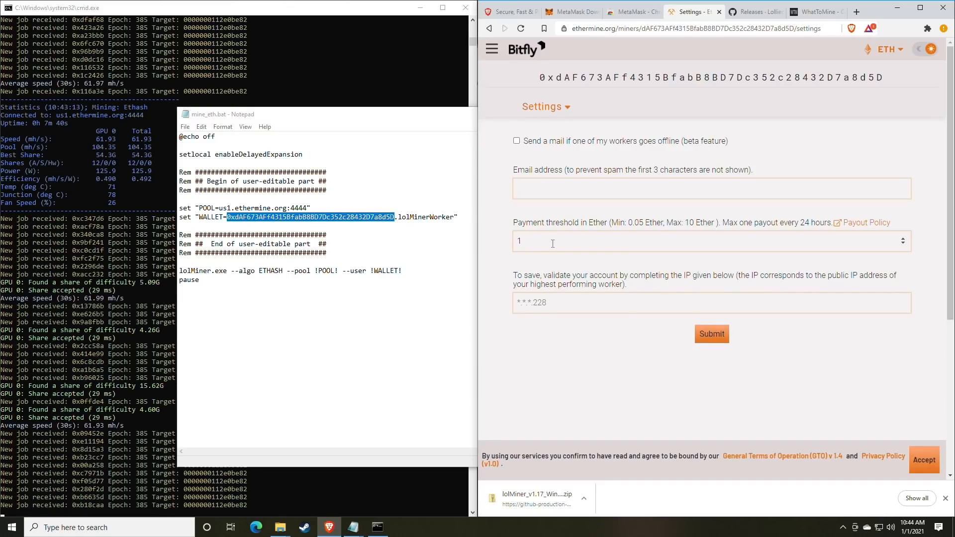
pyautogui.moveTo(550, 244); pyautogui.dragTo(504, 241)
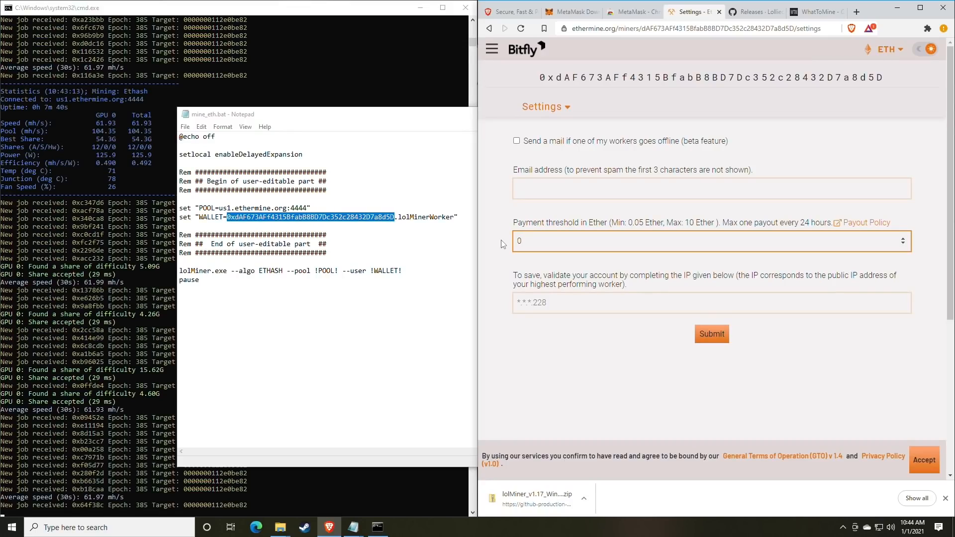
pyautogui.write('0.')
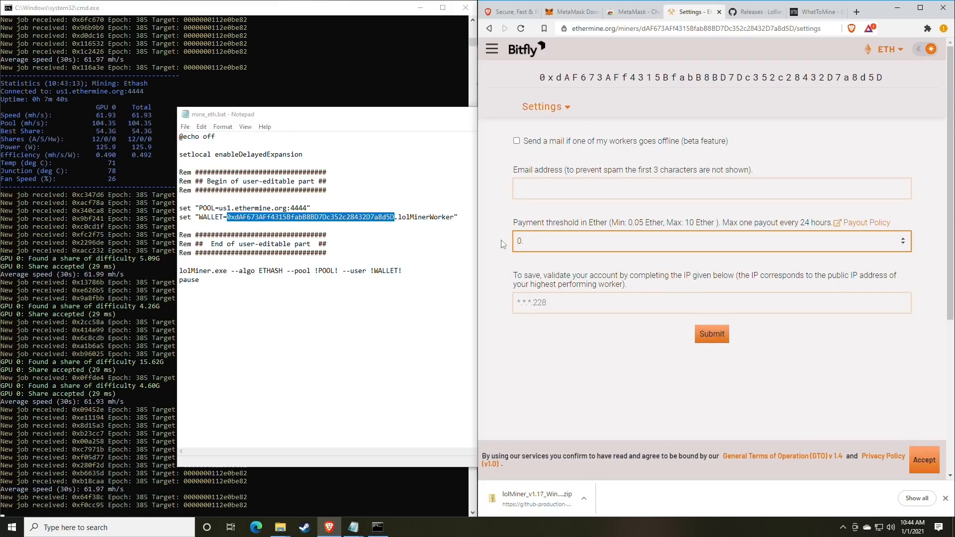
pyautogui.write('05')
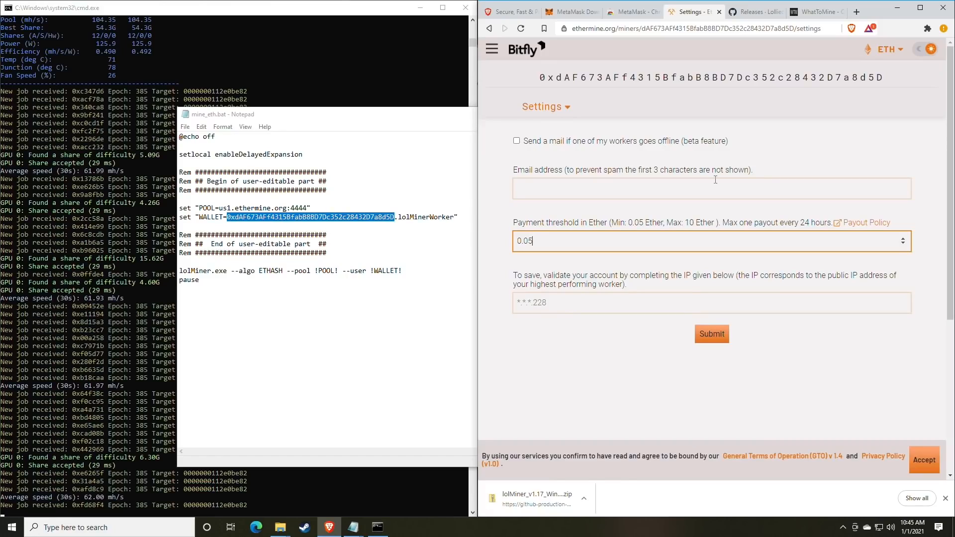
pyautogui.click(578, 306)
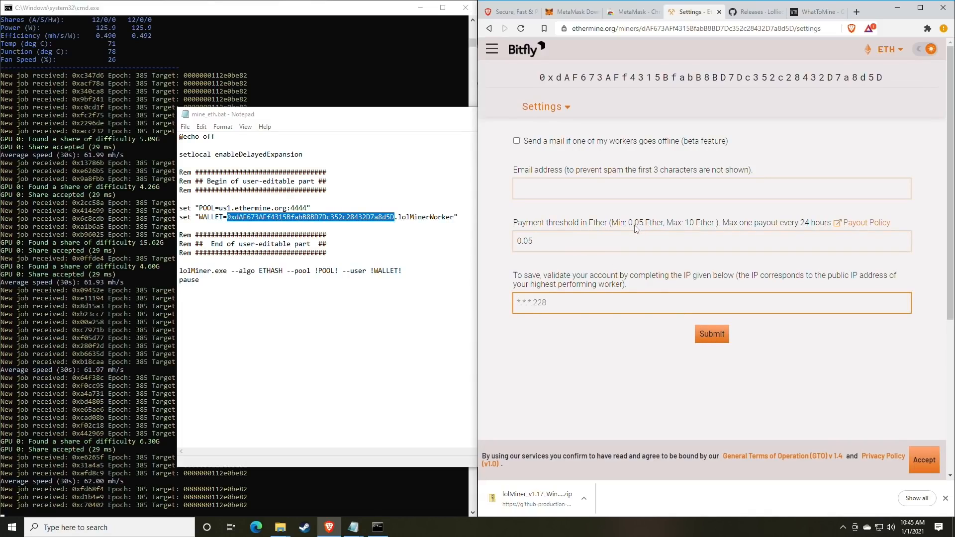
pyautogui.click(545, 108)
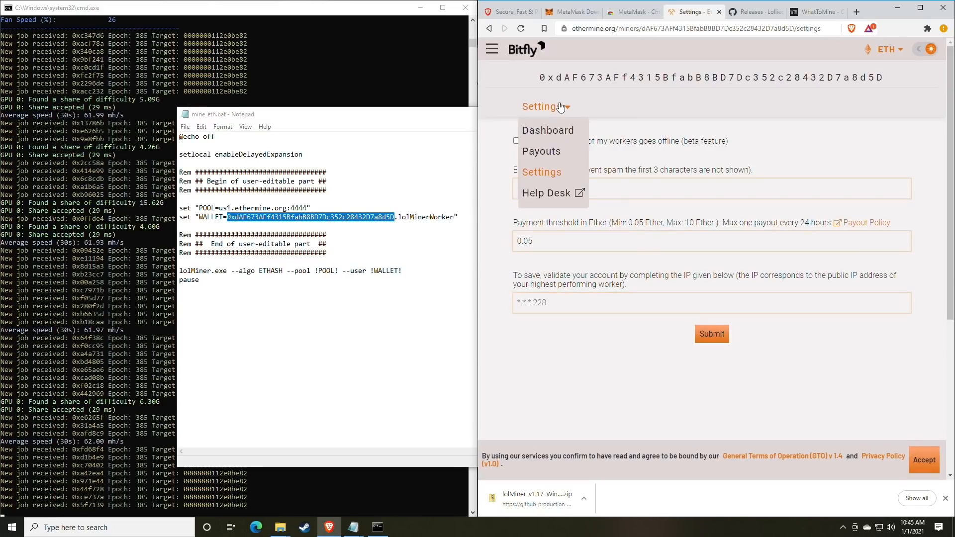
pyautogui.click(544, 132)
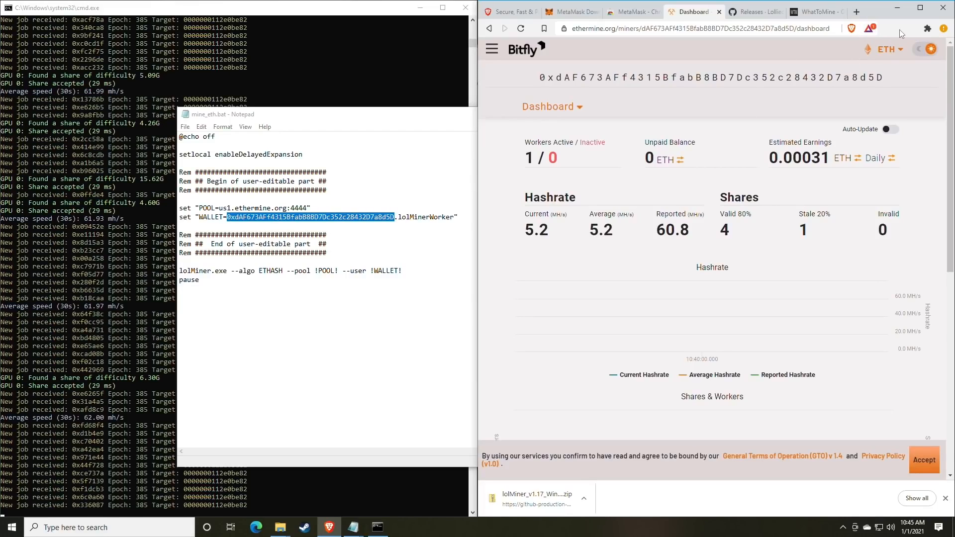
# Pin the MetaMask extension to the browser toolbar
pyautogui.click(928, 28)
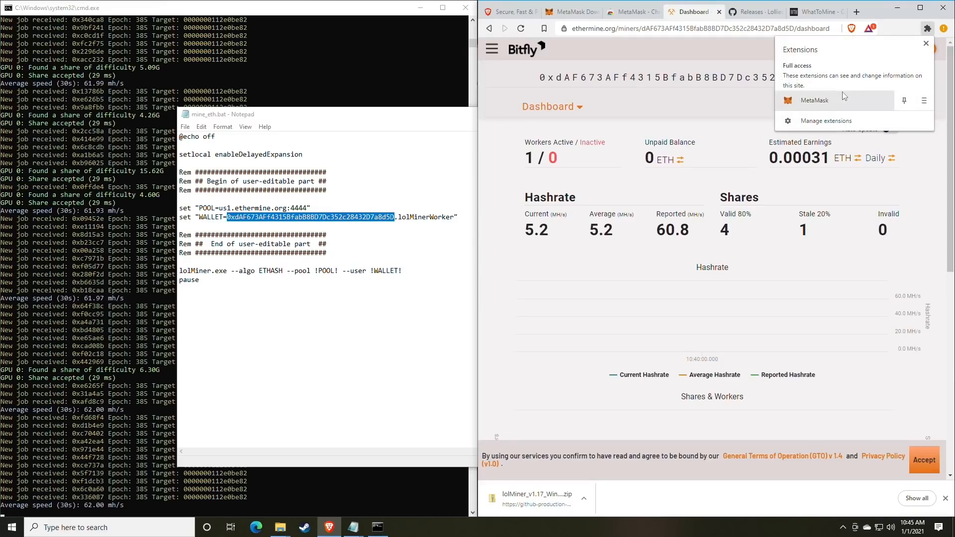
pyautogui.click(905, 101)
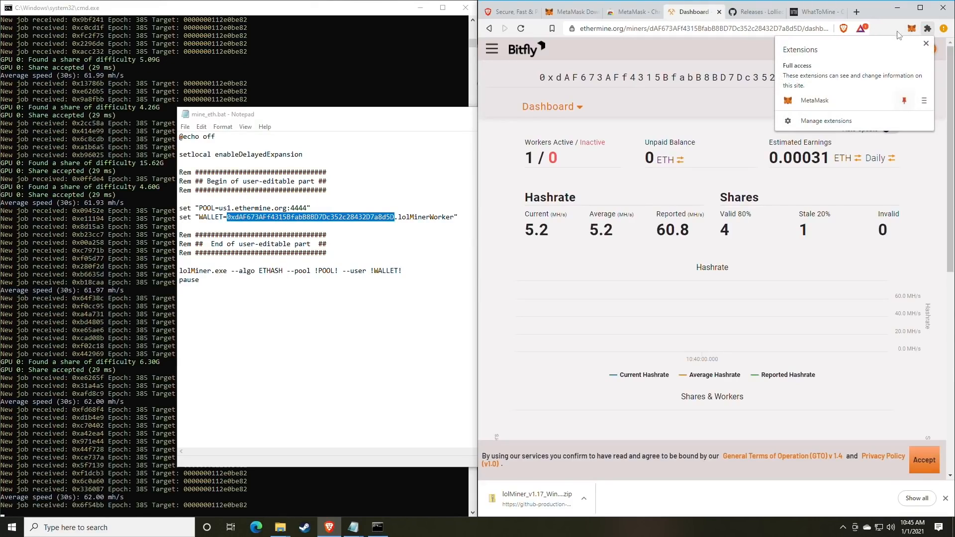
pyautogui.click(899, 29)
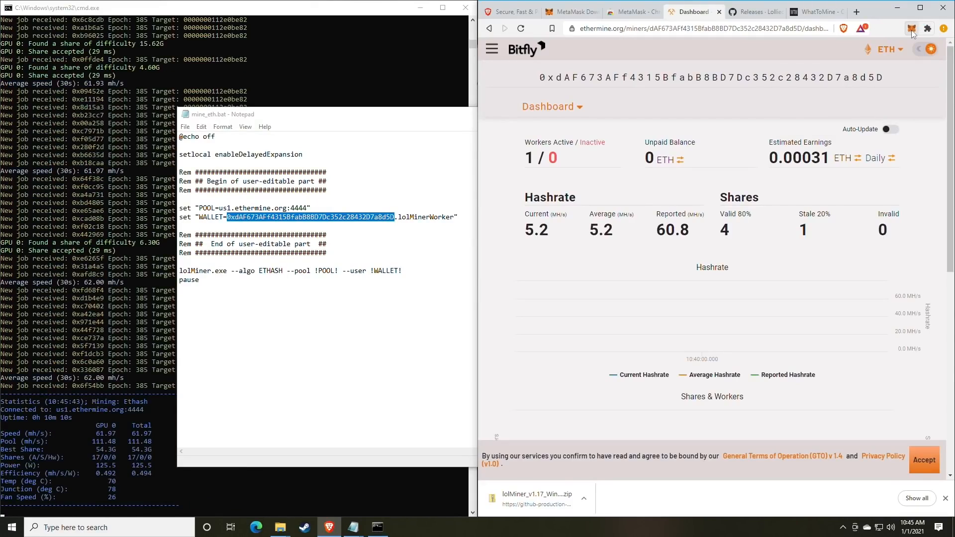
# Open MetaMask's Swap screen with ETH as the token to swap from
pyautogui.click(912, 30)
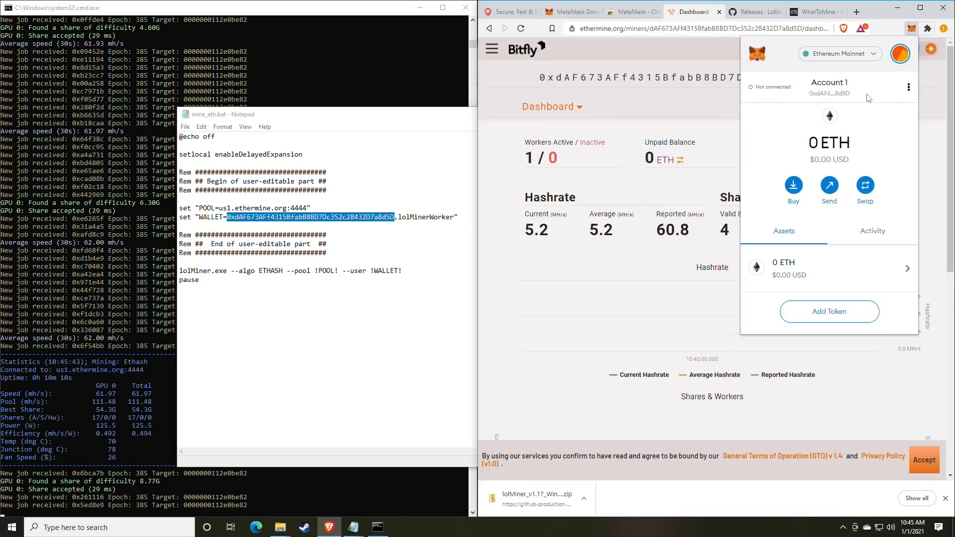
pyautogui.click(865, 186)
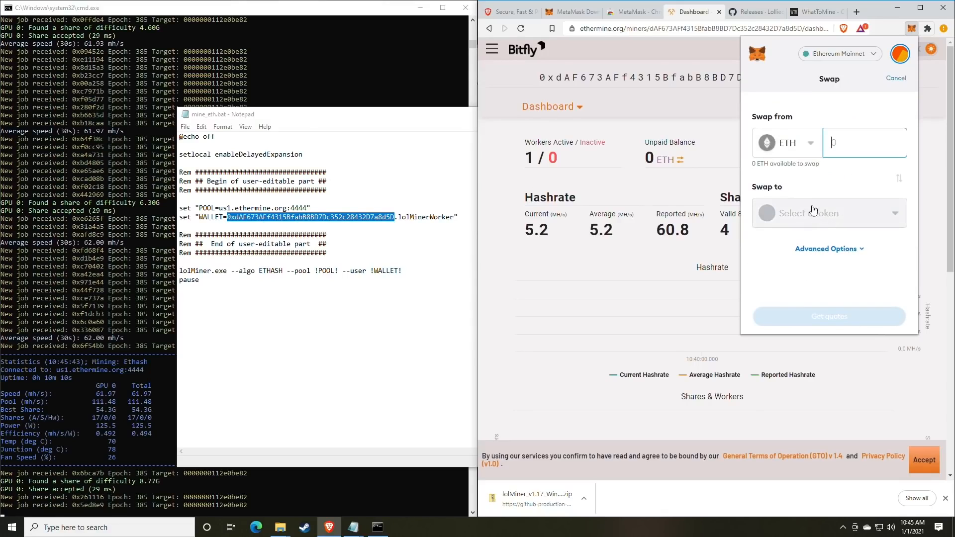
pyautogui.click(805, 145)
pyautogui.click(796, 169)
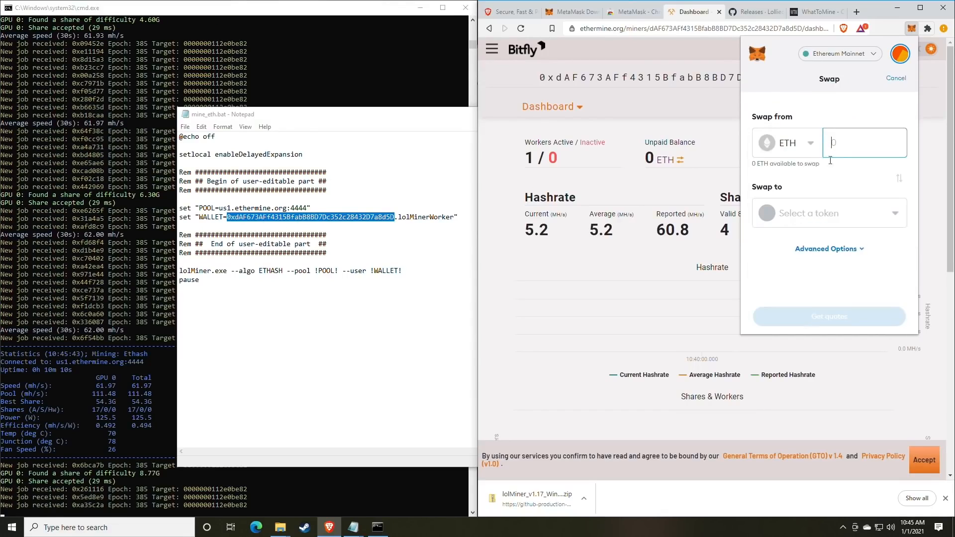
pyautogui.click(825, 213)
pyautogui.click(824, 92)
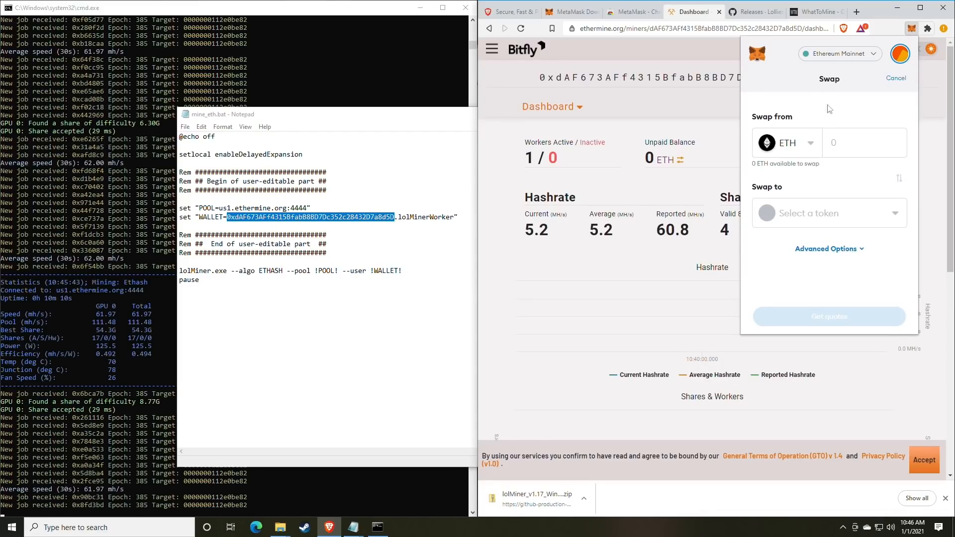
# Close the MetaMask Swap popup to reveal the full Ethermine dashboard
pyautogui.click(912, 29)
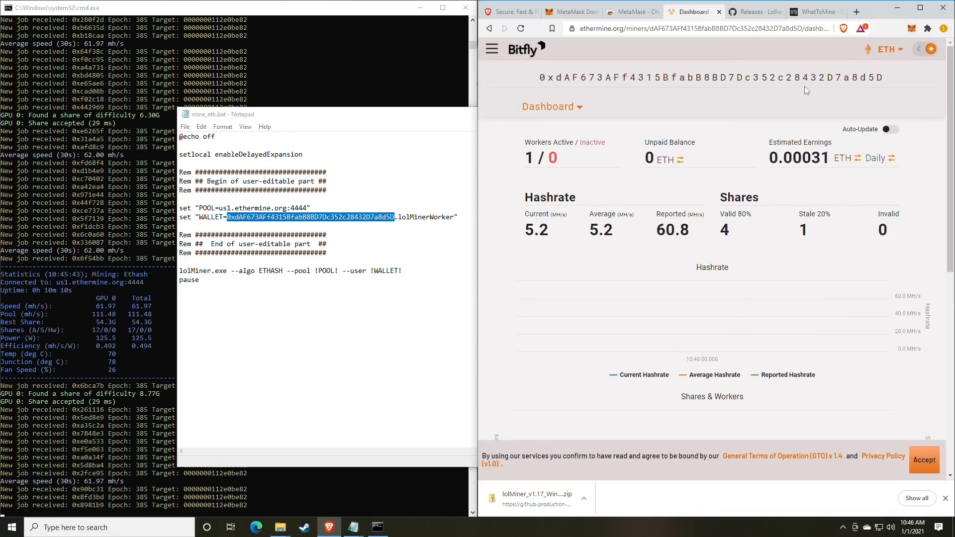